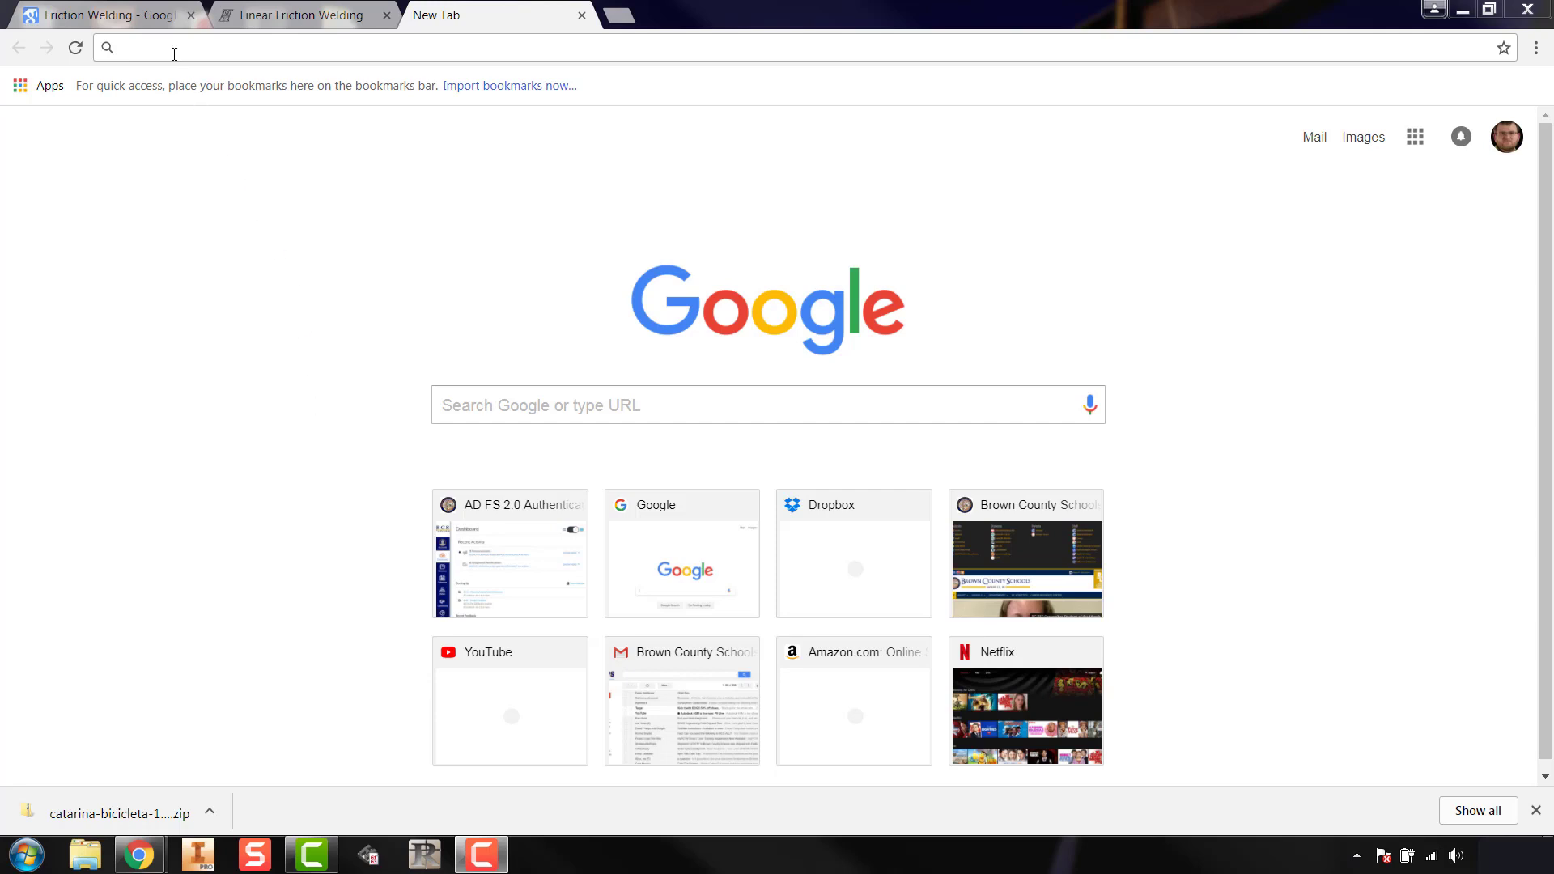
Step: Search Google for citethisforme and open the Cite This For Me reference generator website
{"action": "left_click", "coordinate": [173, 50]}
{"action": "type", "text": "c"}
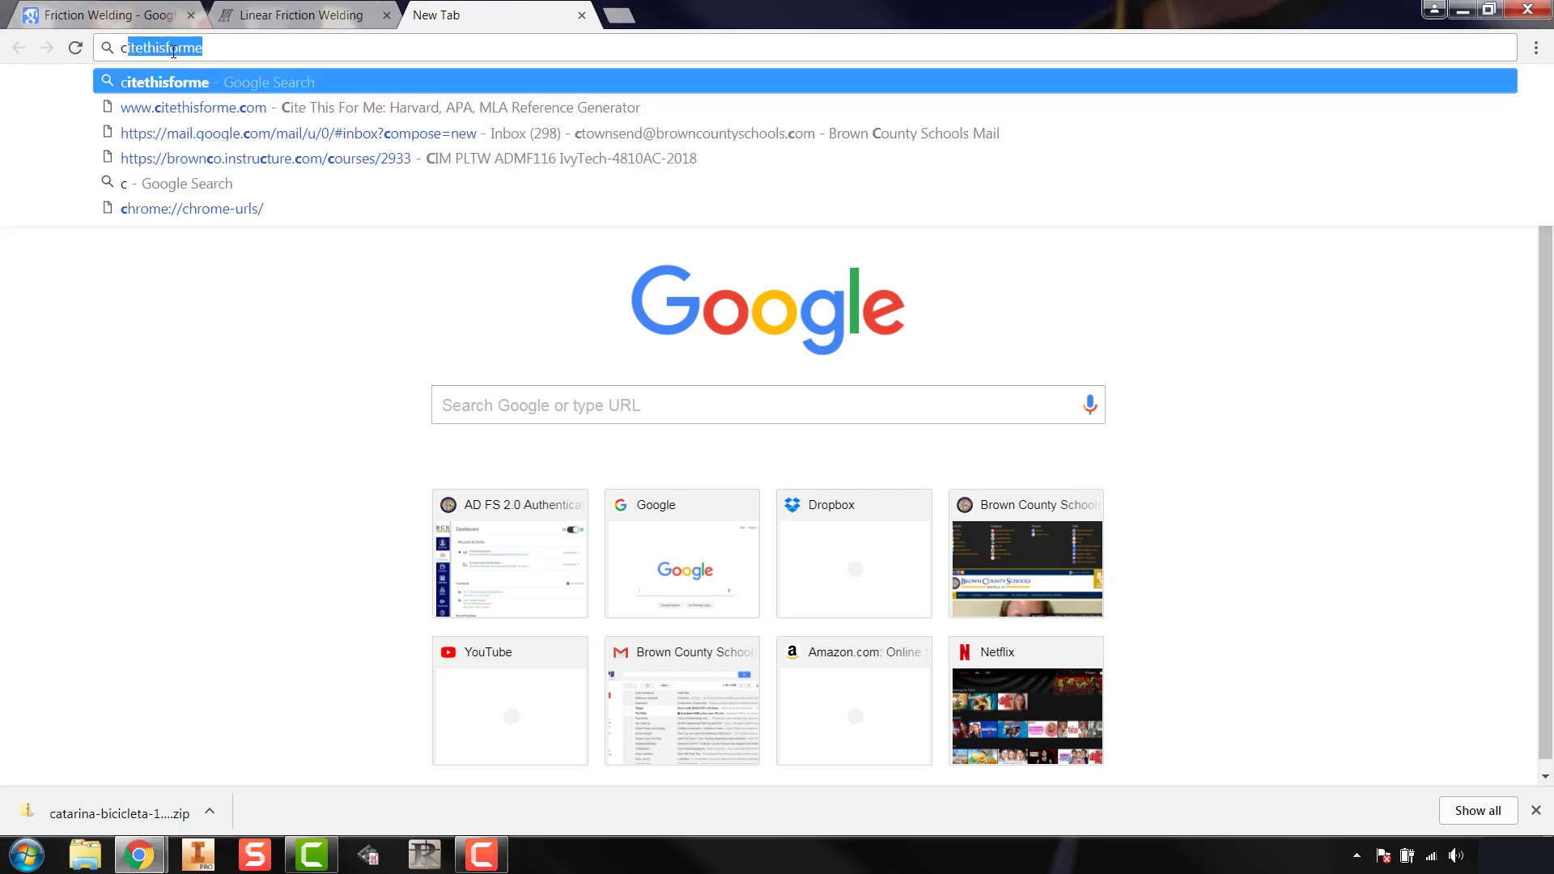
{"action": "type", "text": "itethis"}
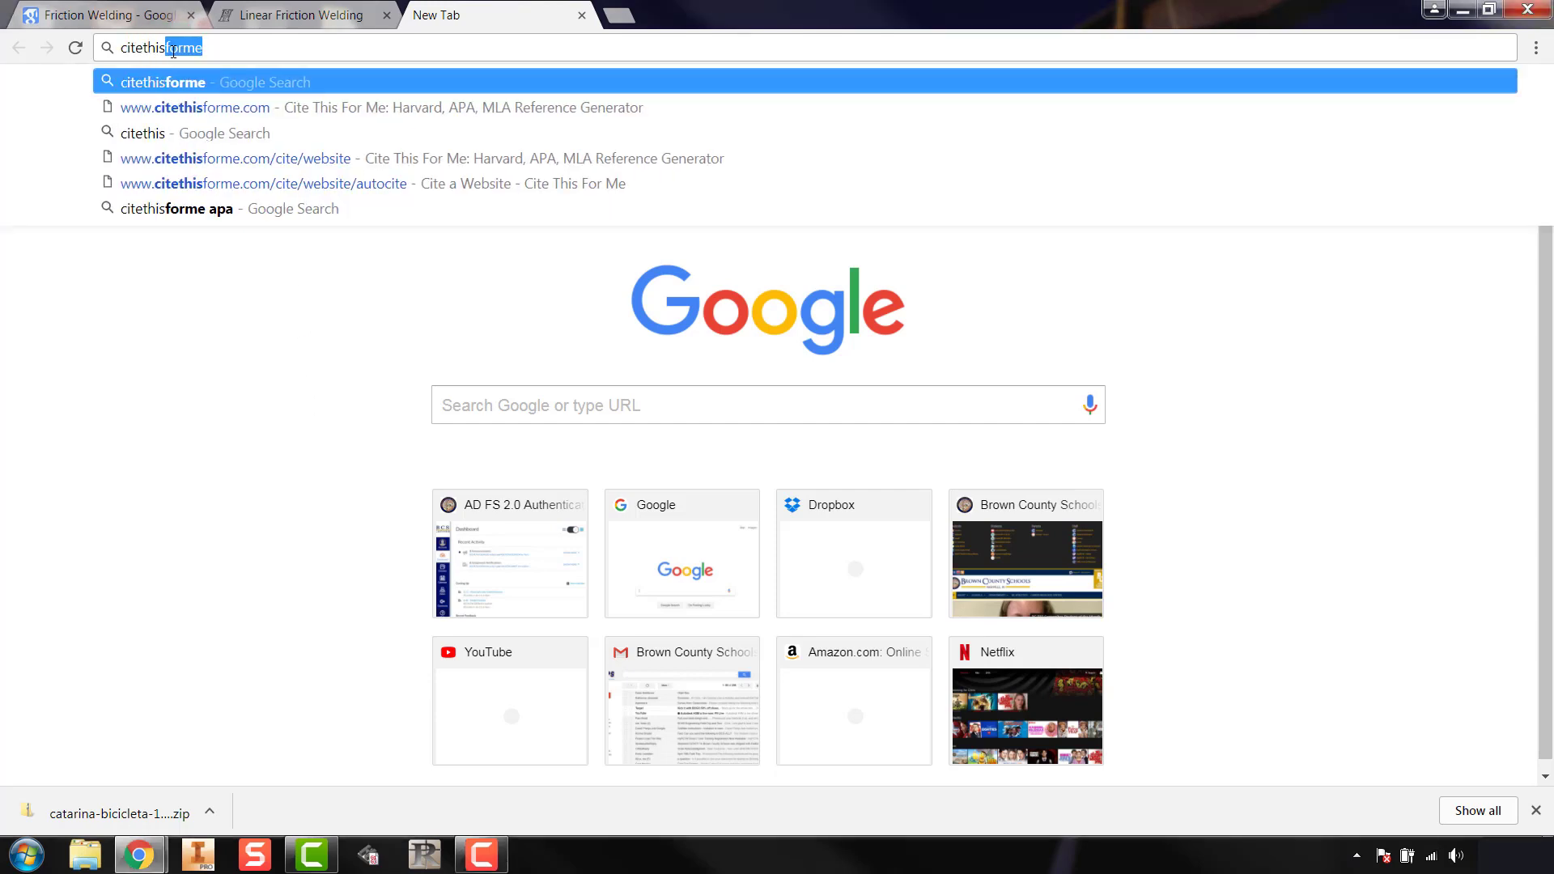
{"action": "type", "text": "forme"}
{"action": "key", "text": "Return"}
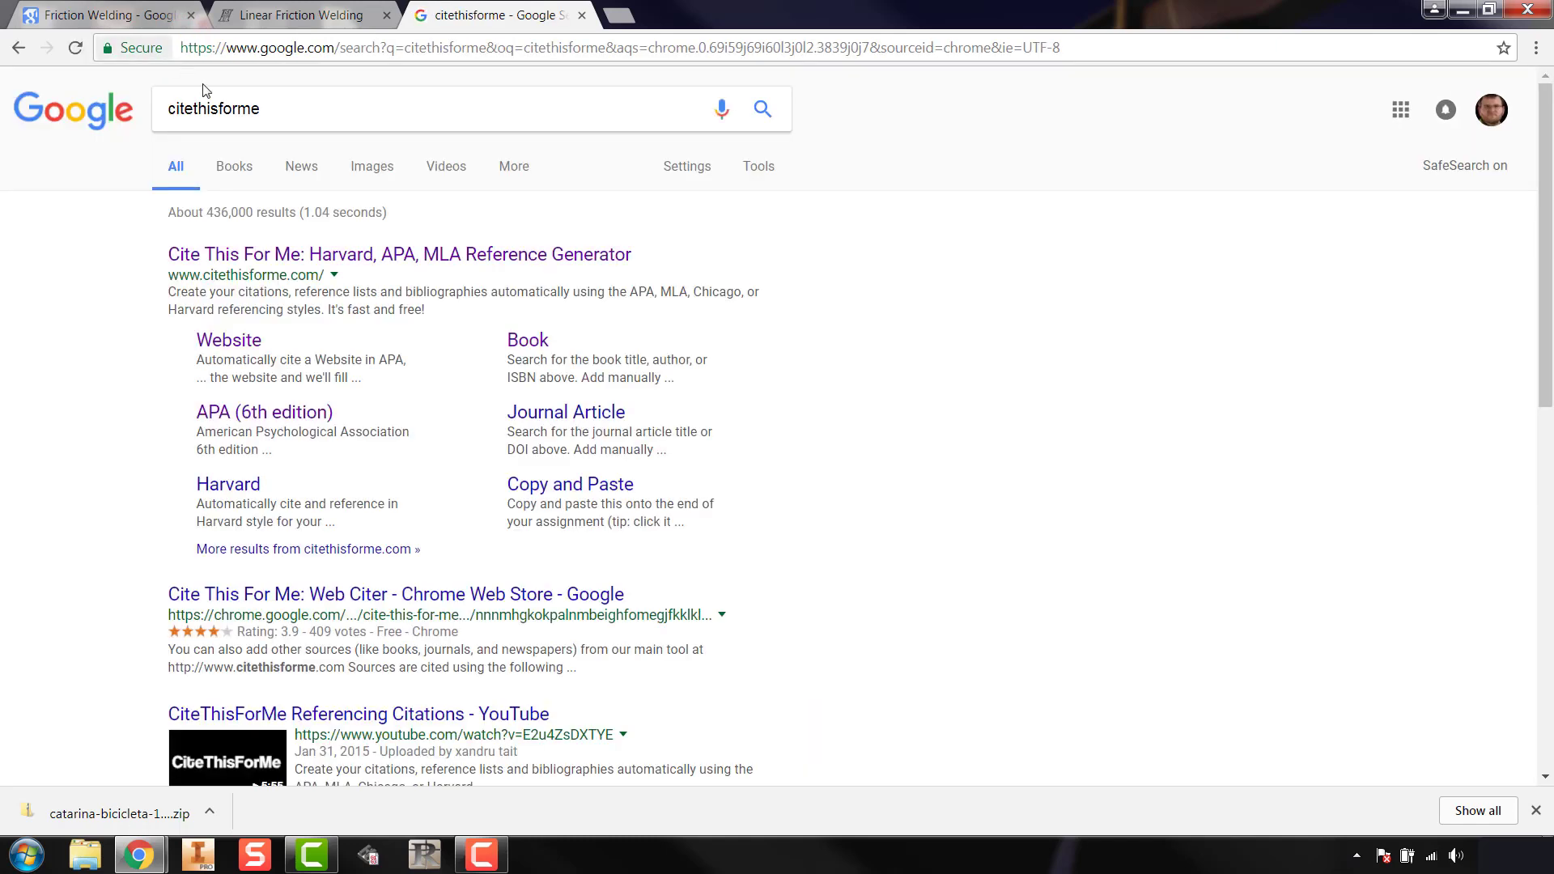
{"action": "left_click", "coordinate": [339, 256]}
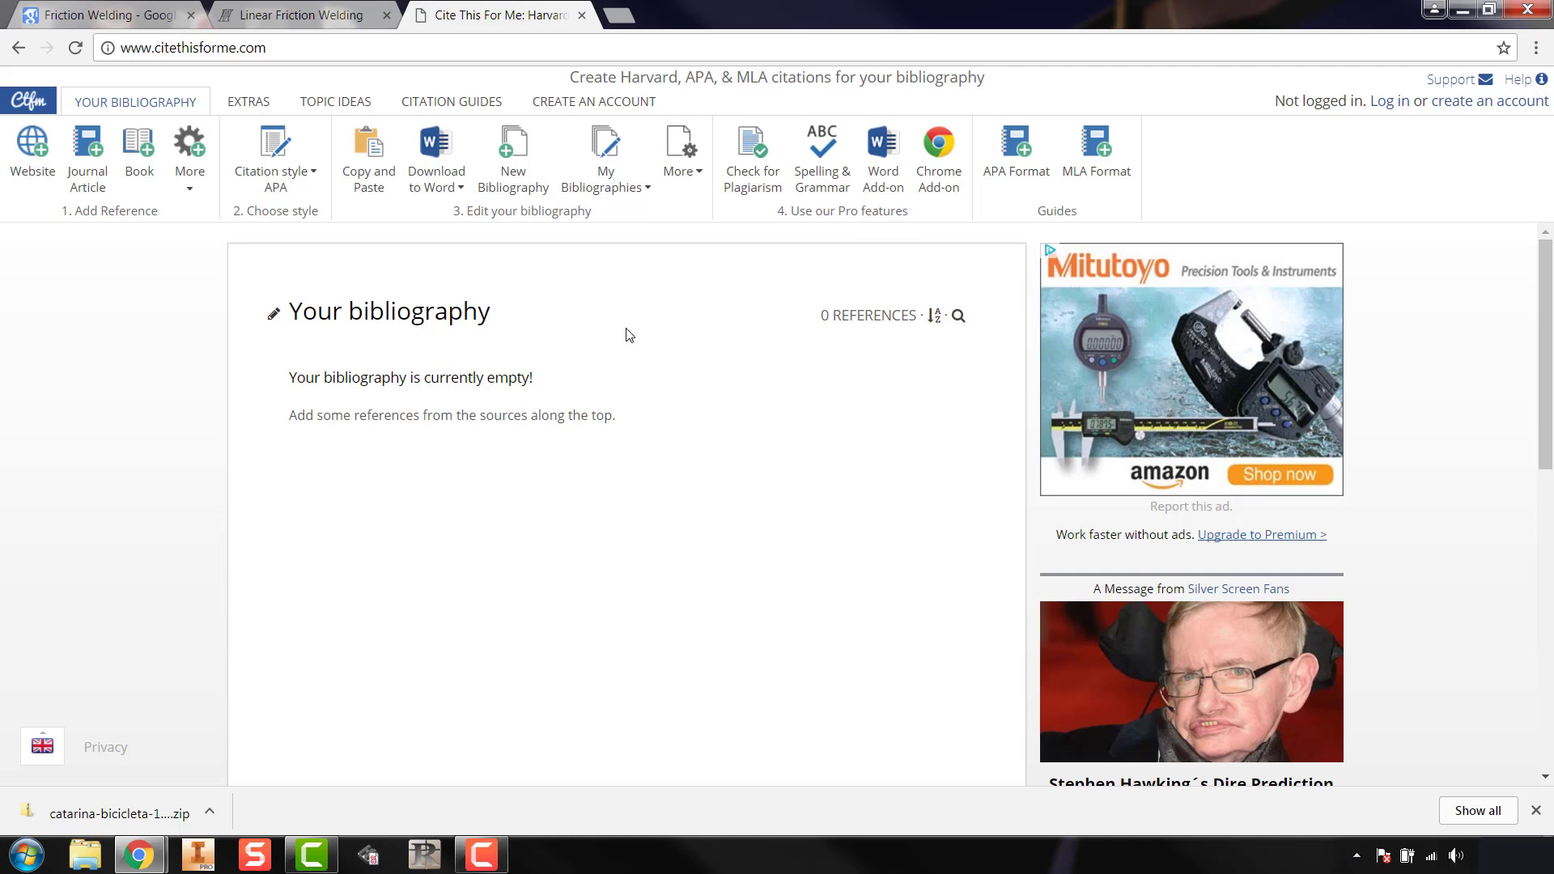
Step: Set the bibliography's citation style to APA (6th edition)
{"action": "left_click", "coordinate": [290, 188]}
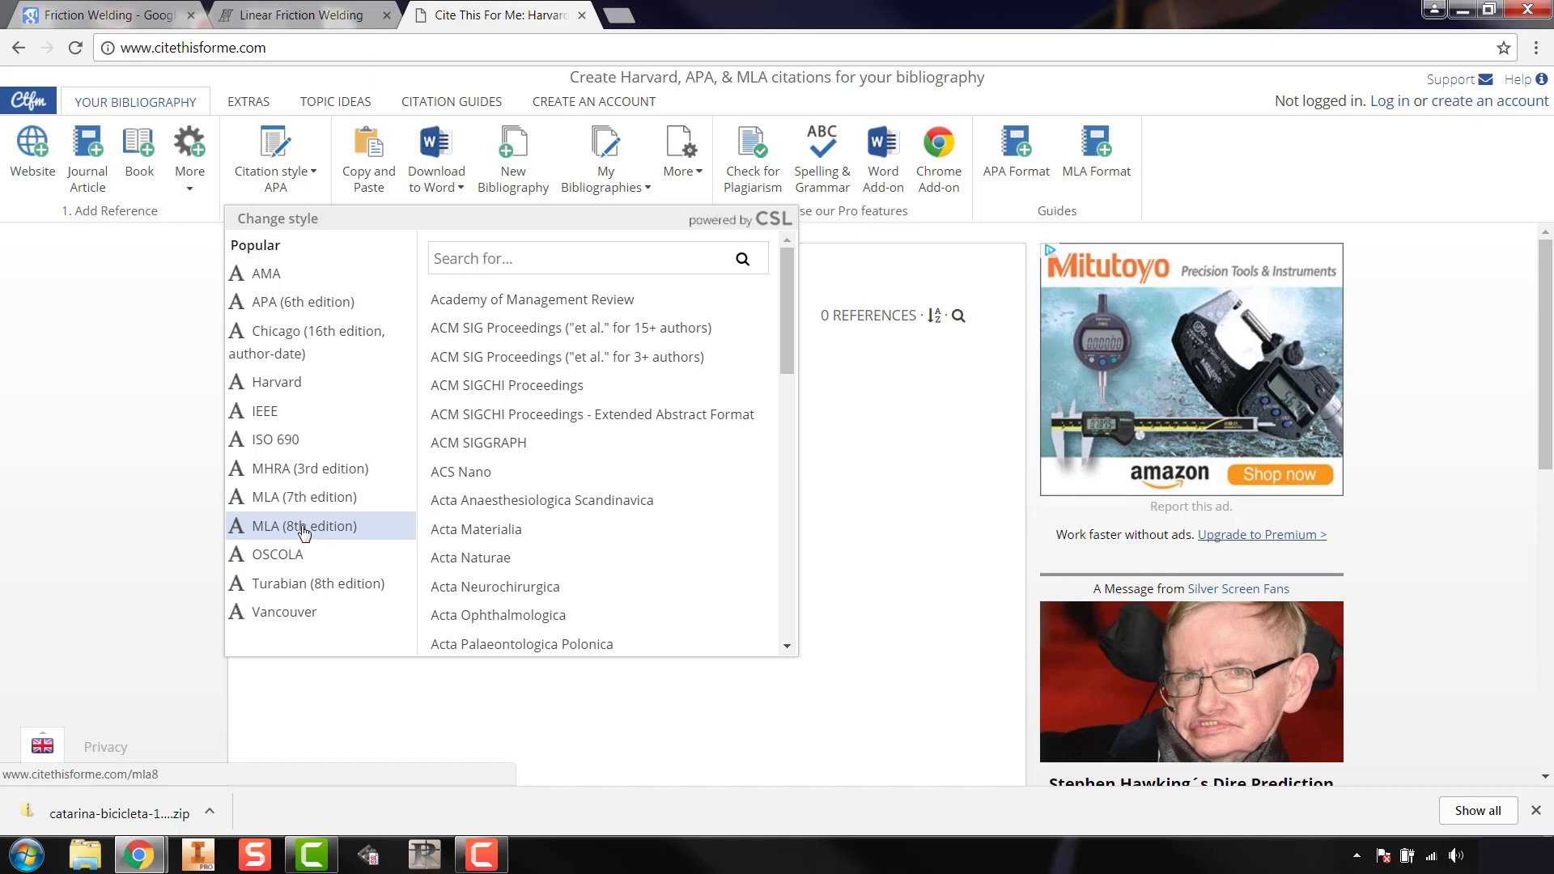
{"action": "left_click", "coordinate": [297, 307]}
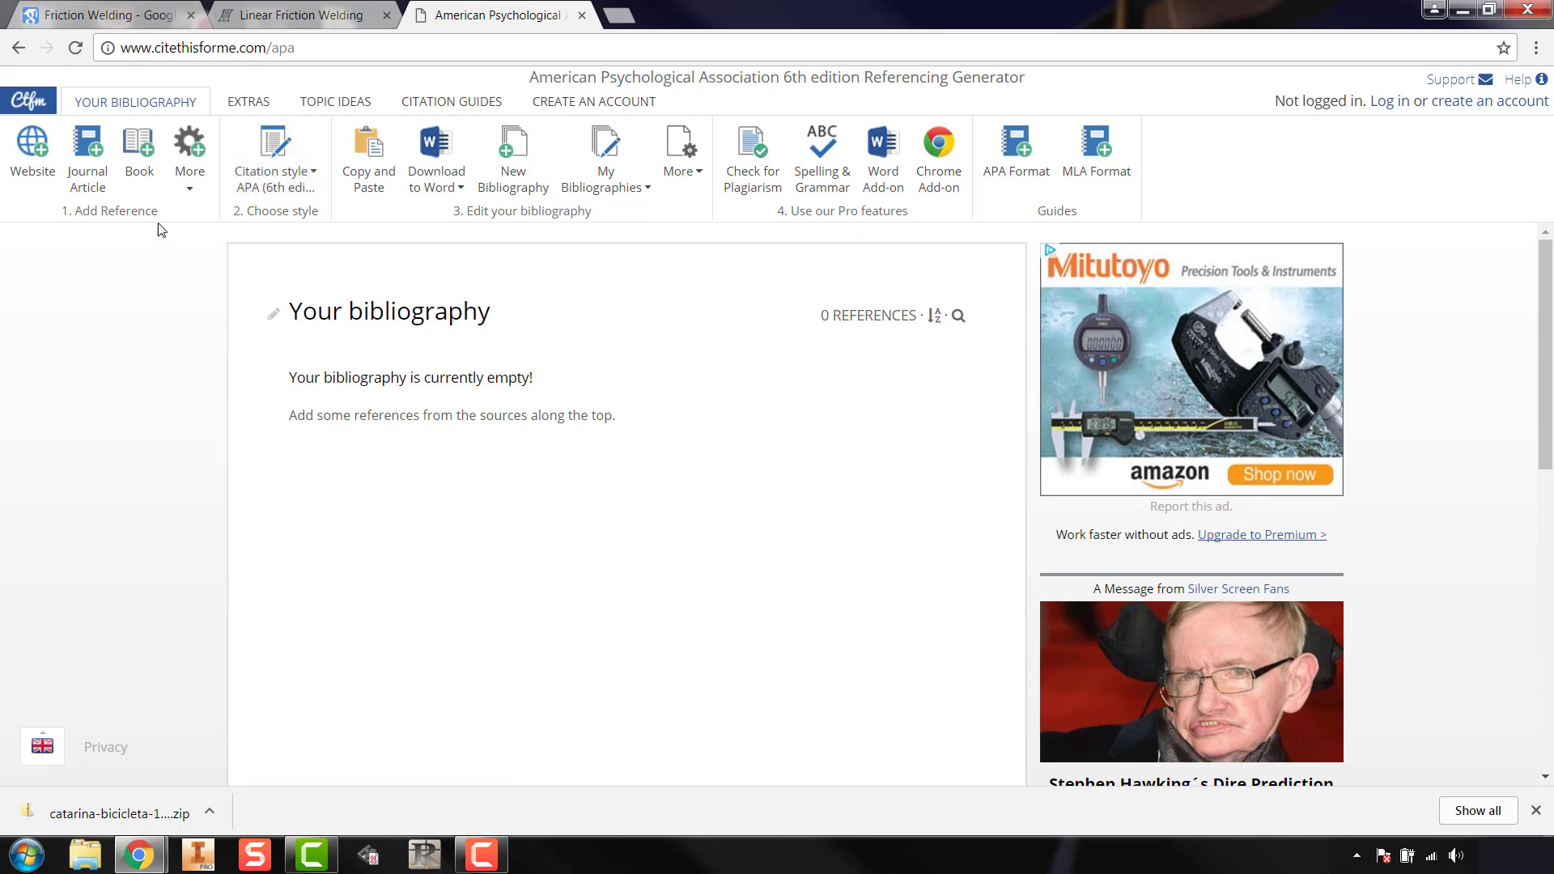
Step: Install the Cite This For Me: Web Citer extension in Chrome and close the web store page
{"action": "left_click", "coordinate": [934, 168]}
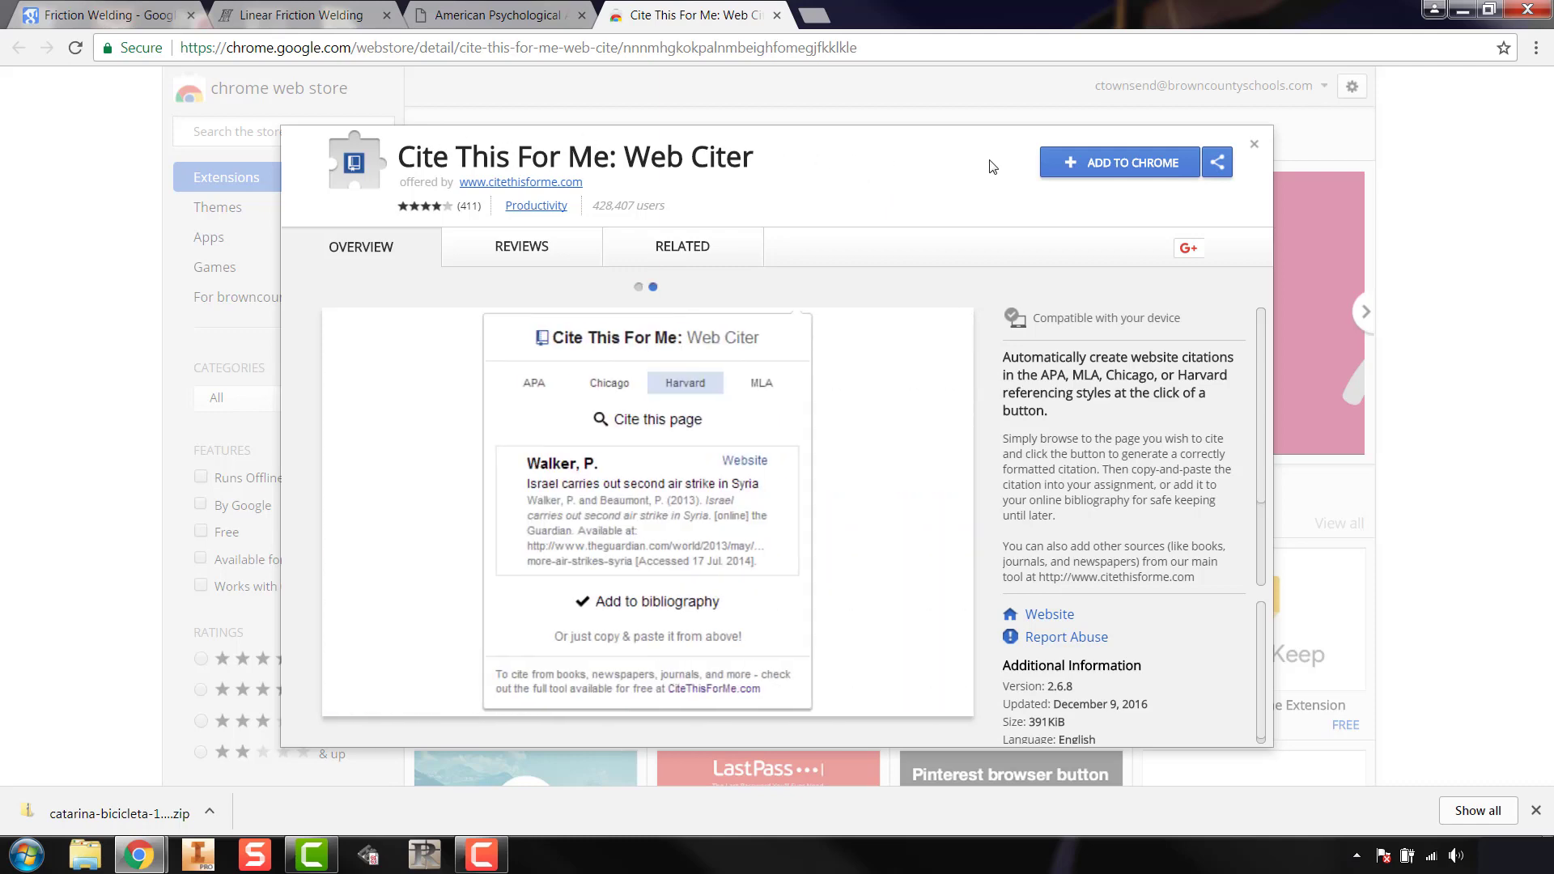
{"action": "left_click", "coordinate": [1127, 164]}
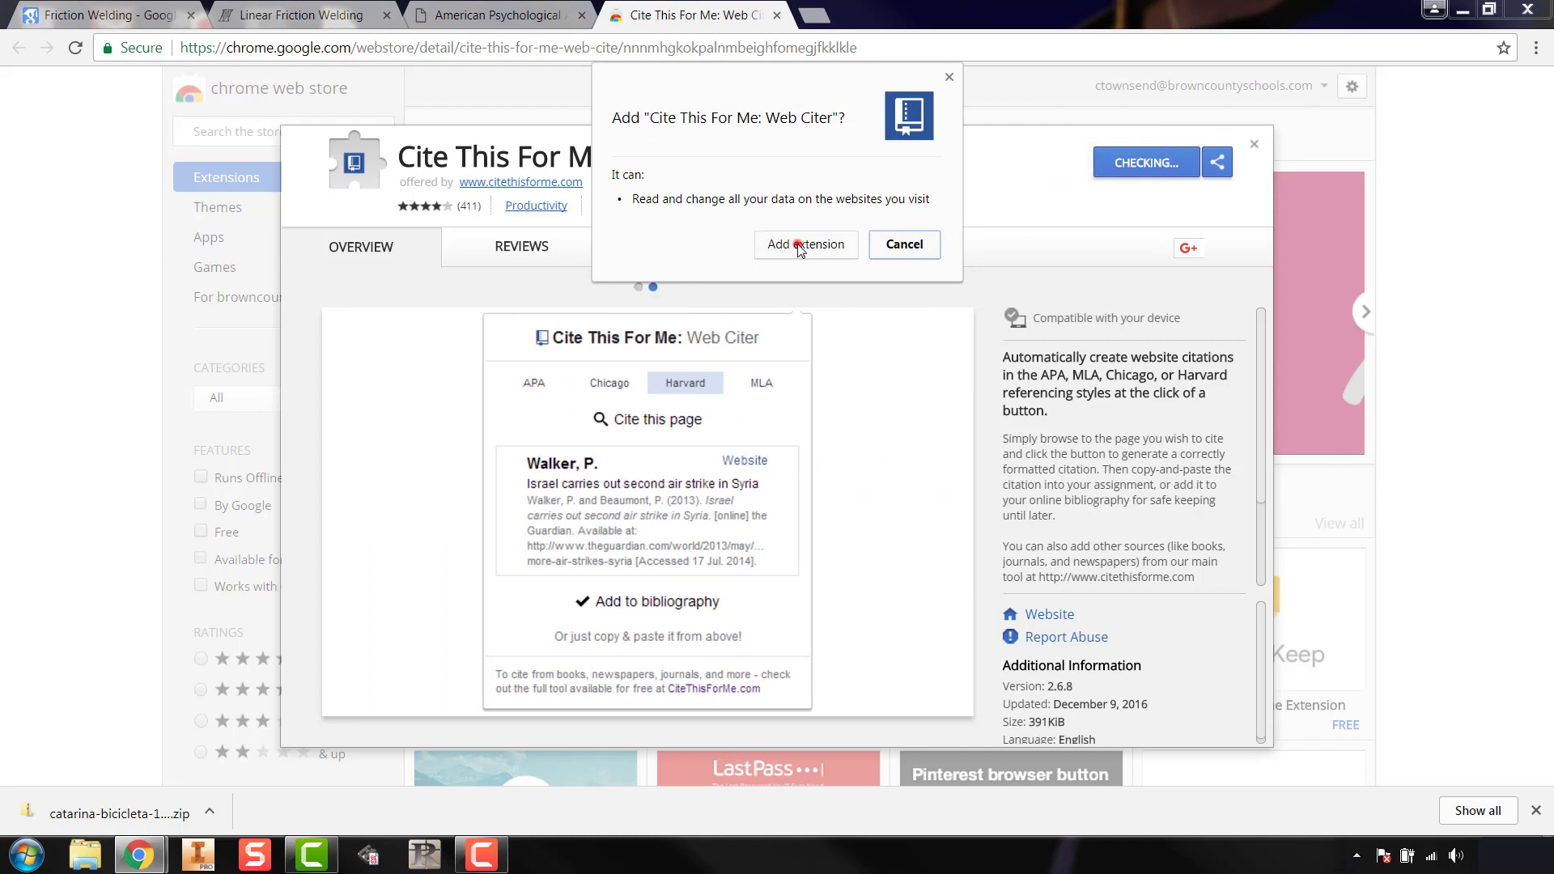
{"action": "left_click", "coordinate": [799, 246]}
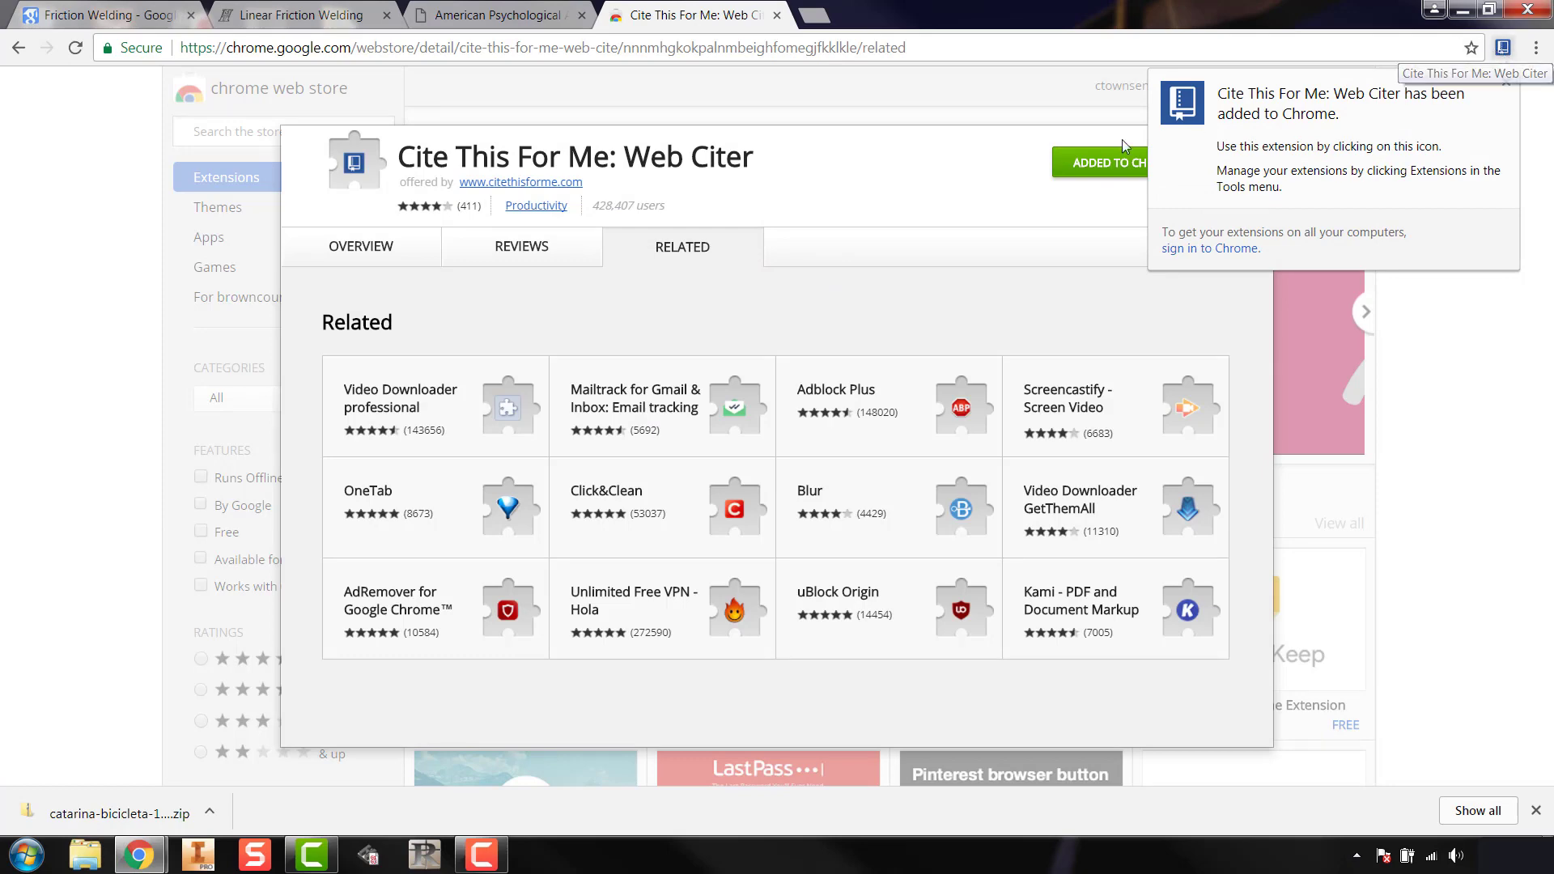
{"action": "left_click", "coordinate": [981, 196]}
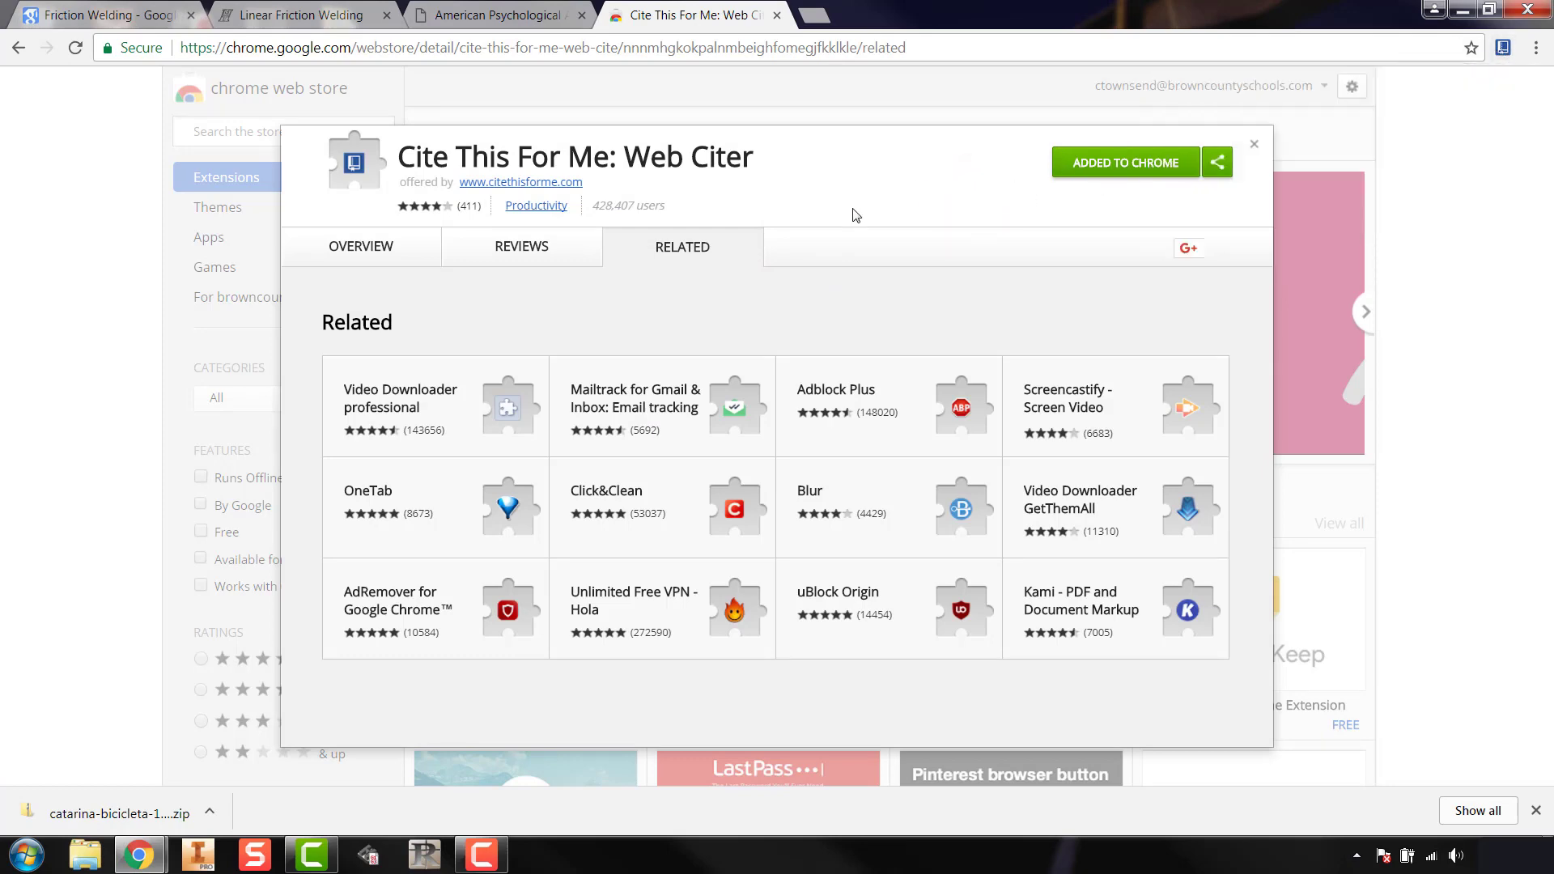
{"action": "left_click", "coordinate": [1253, 143]}
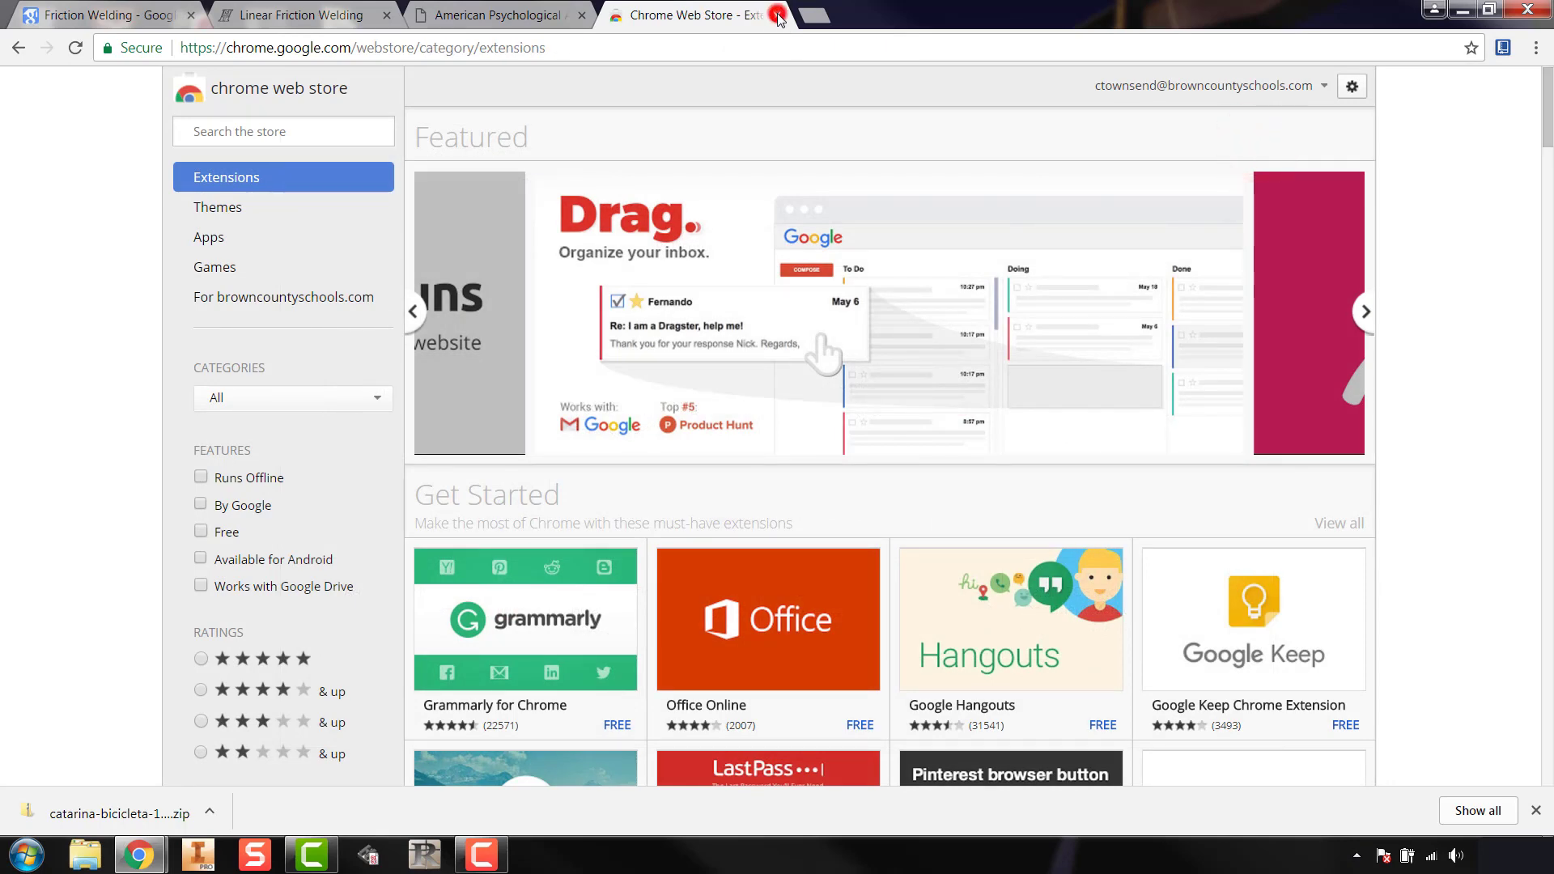
{"action": "left_click", "coordinate": [777, 16]}
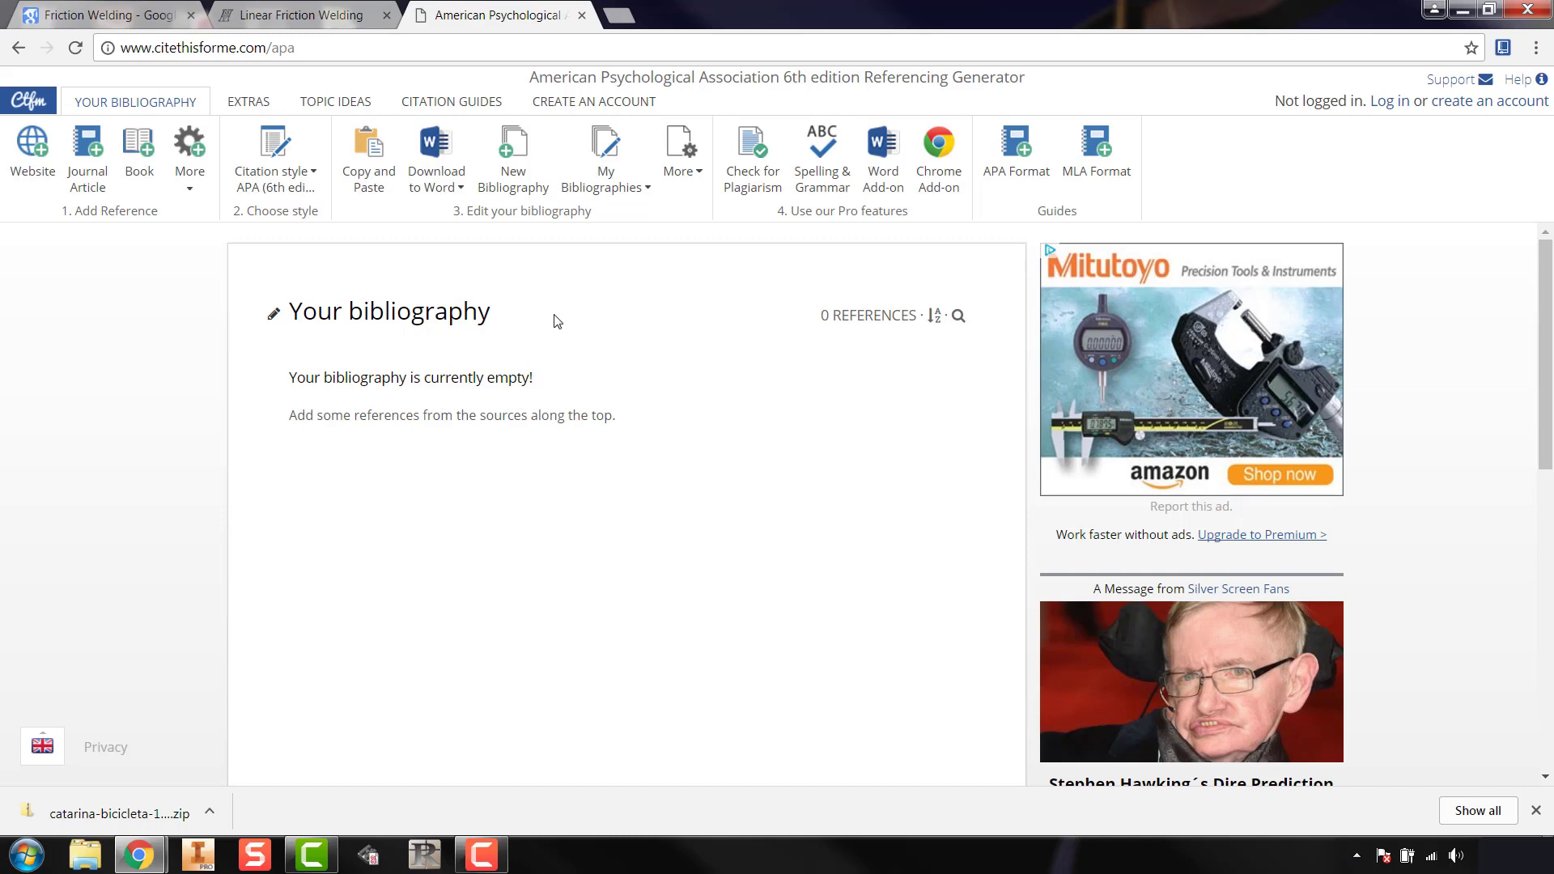
Step: Look through the Linear Friction Welding page on mtiwelding.com, from its introduction to the process overview
{"action": "left_click", "coordinate": [324, 16]}
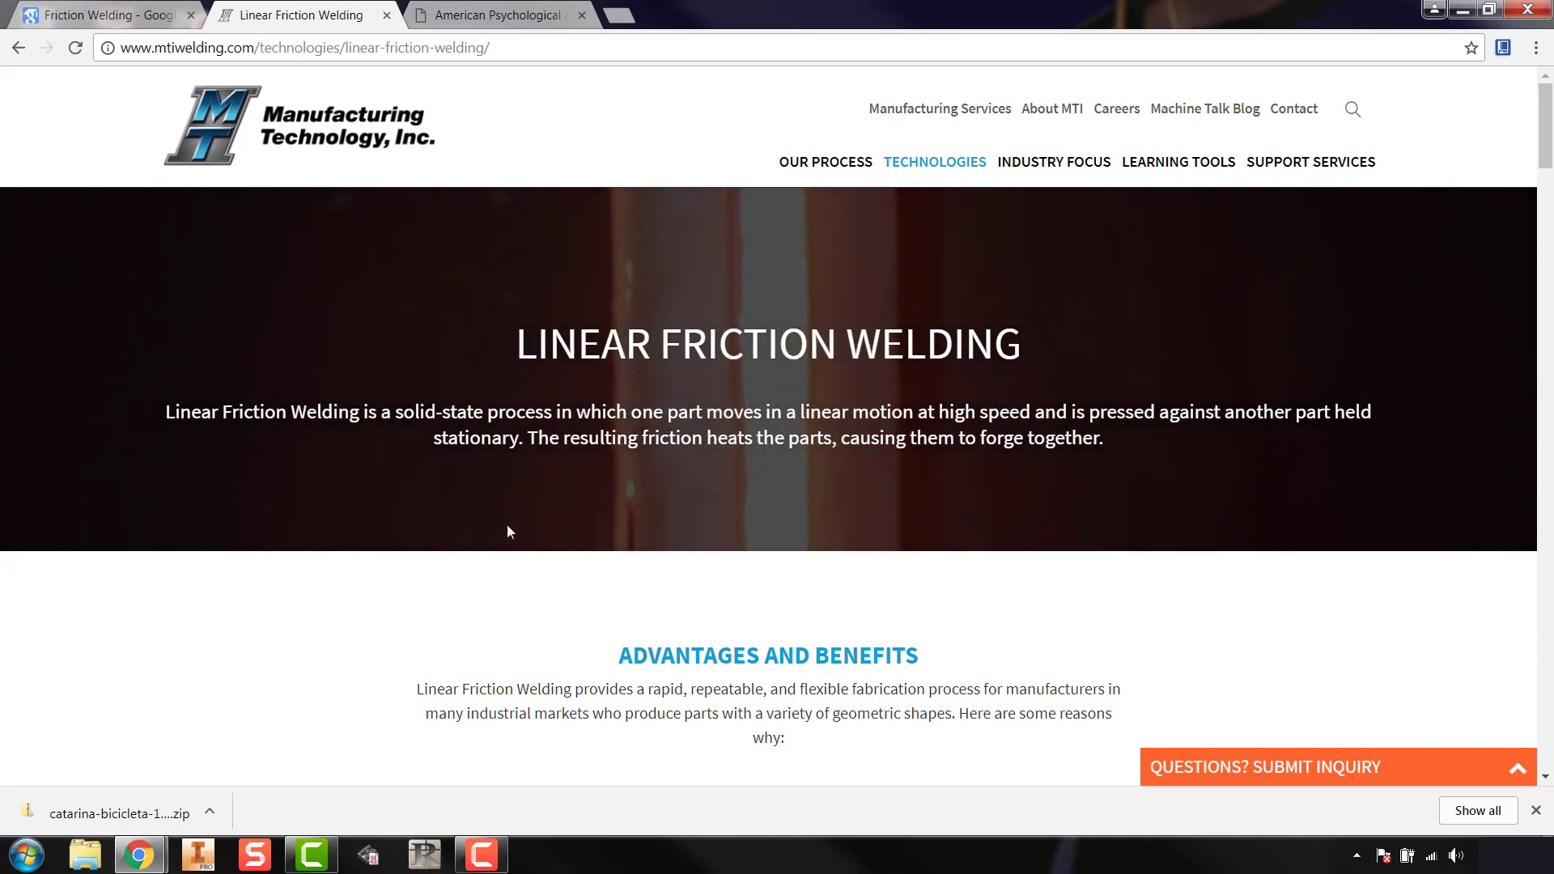
{"action": "scroll", "coordinate": [502, 526], "scroll_direction": "down", "scroll_amount": 3}
{"action": "scroll", "coordinate": [492, 521], "scroll_direction": "down", "scroll_amount": 15}
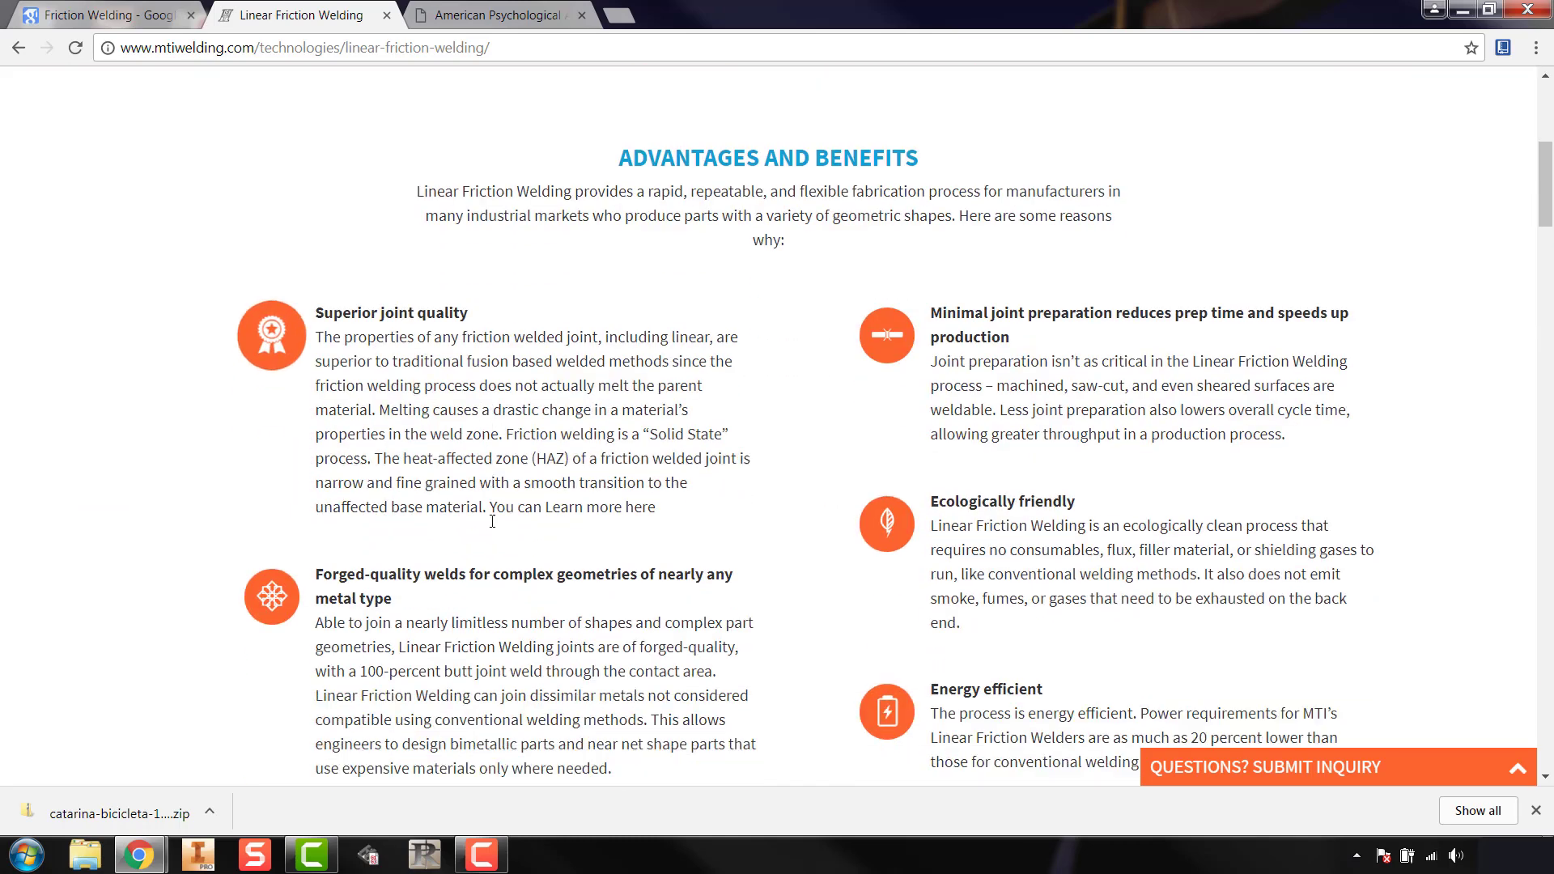
{"action": "scroll", "coordinate": [534, 538], "scroll_direction": "down", "scroll_amount": 4}
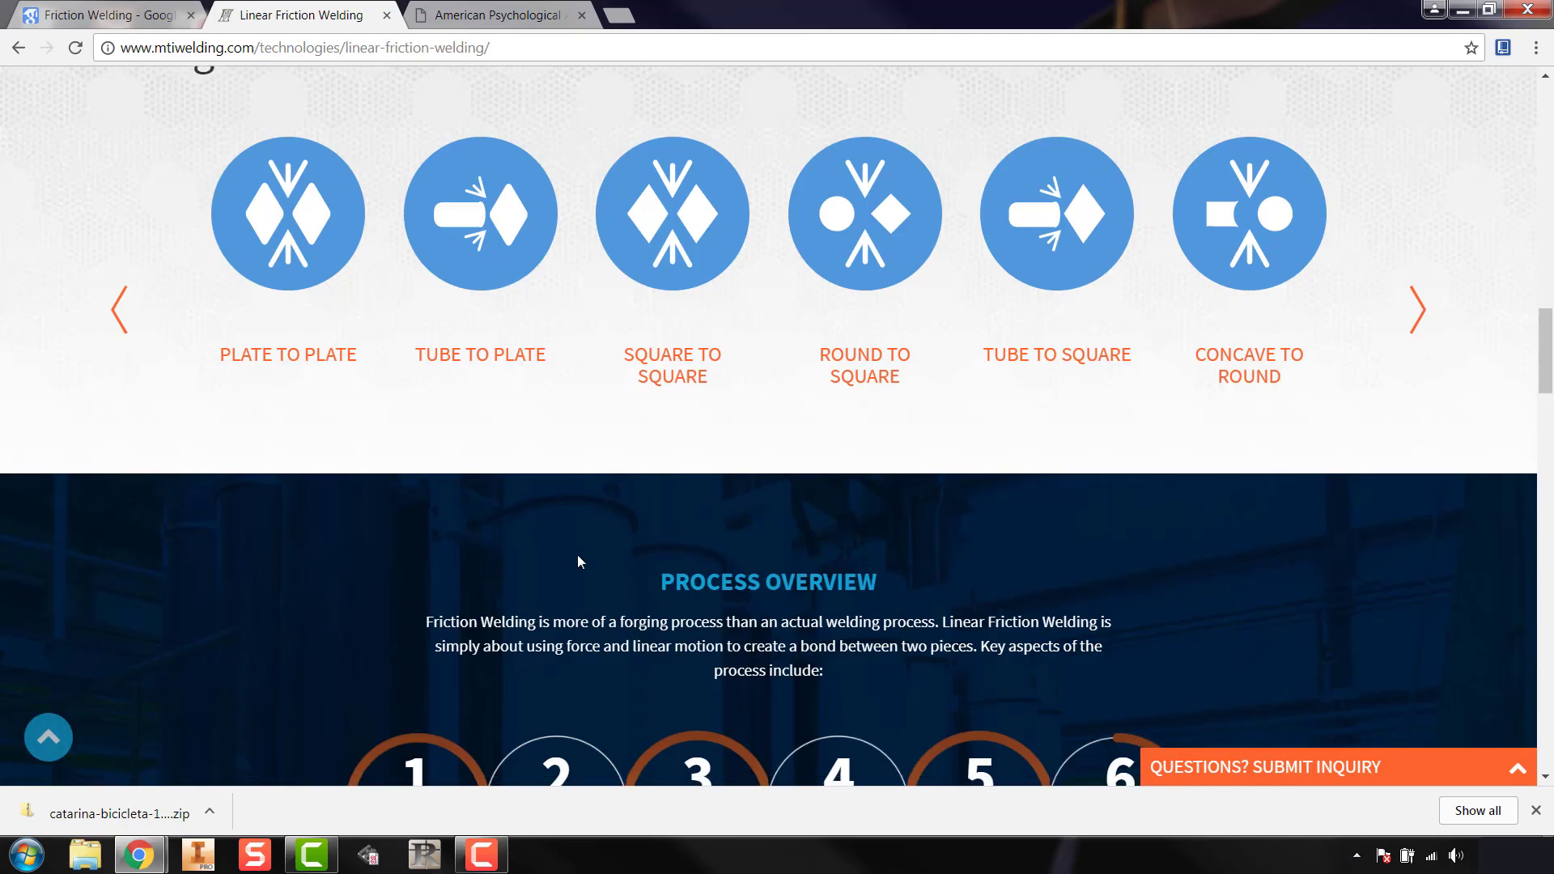
{"action": "scroll", "coordinate": [809, 550], "scroll_direction": "up", "scroll_amount": 12}
{"action": "scroll", "coordinate": [805, 541], "scroll_direction": "up", "scroll_amount": 10}
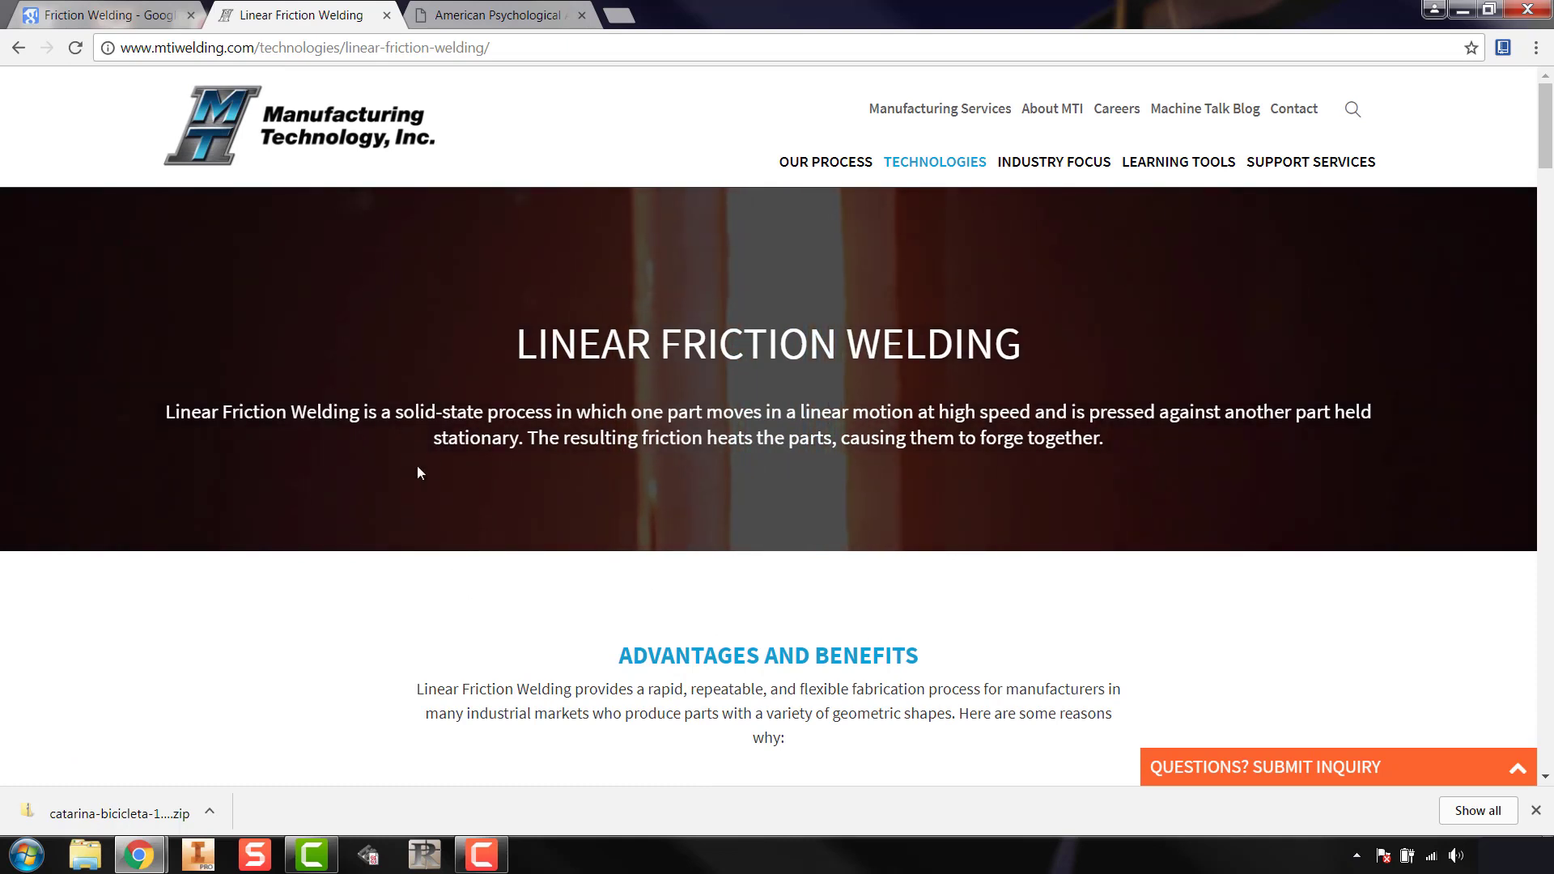
Step: Open citethisforme.com in a new tab and start a website citation ready for an Autocite URL
{"action": "left_click", "coordinate": [617, 16]}
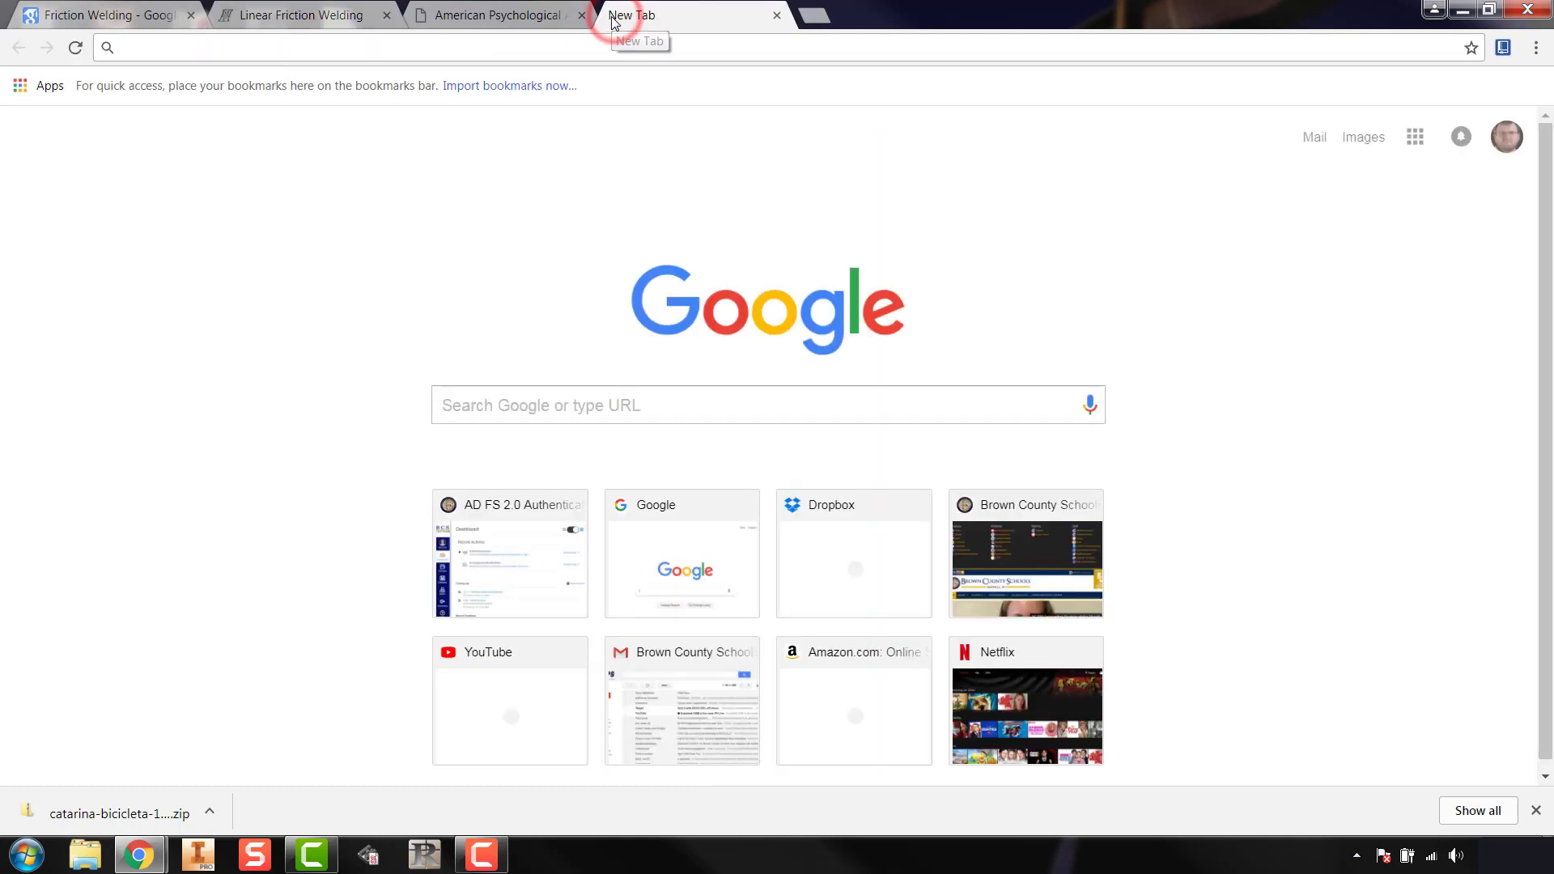
{"action": "type", "text": "cite"}
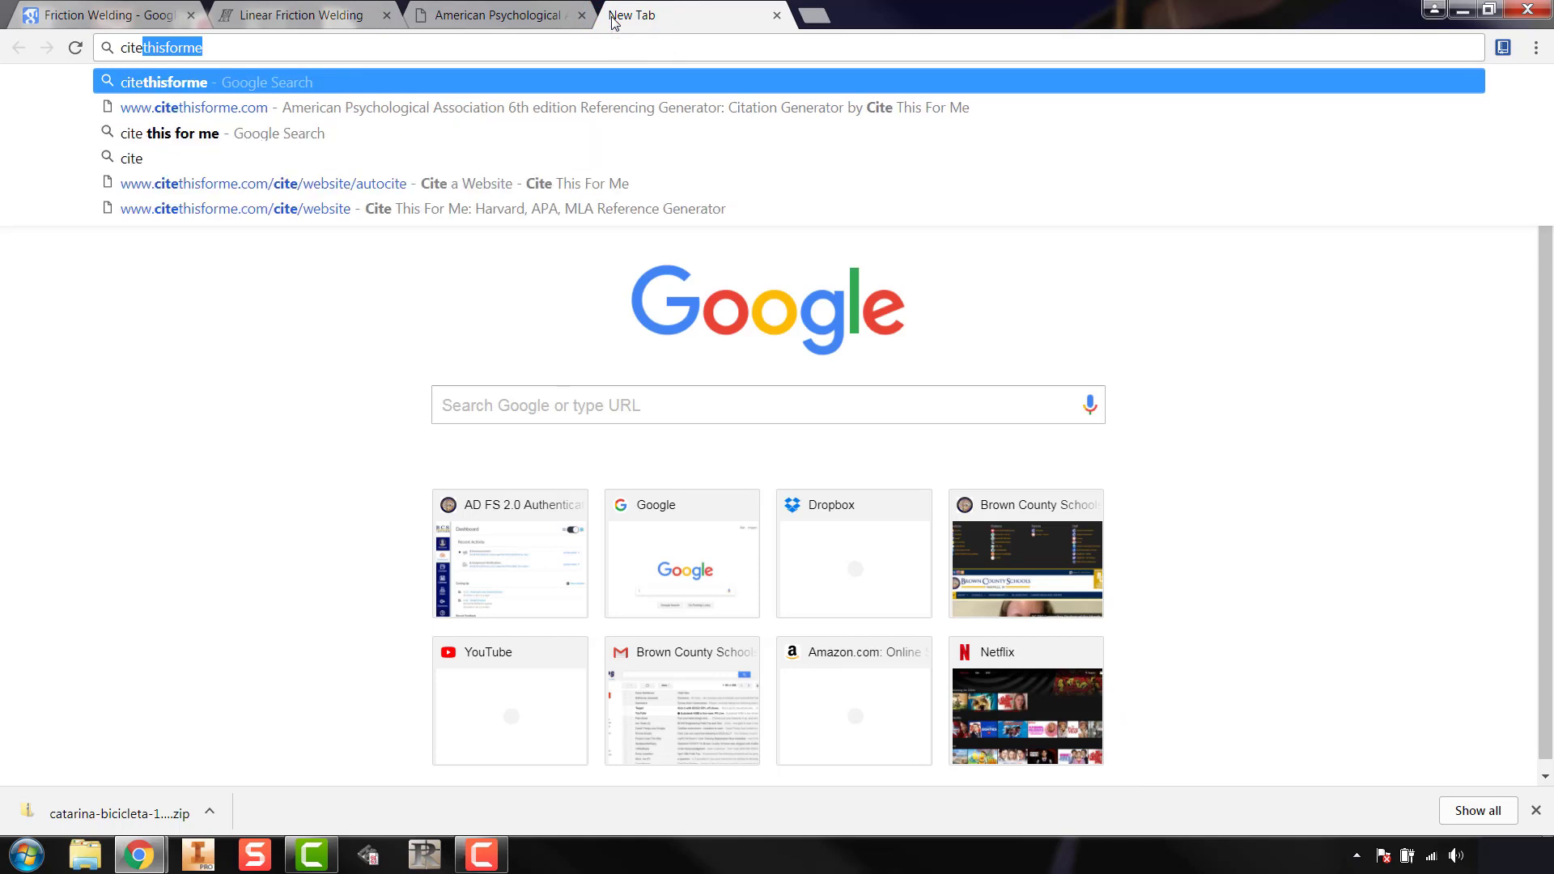
{"action": "key", "text": "BackSpace"}
{"action": "type", "text": "t"}
{"action": "type", "text": "hi"}
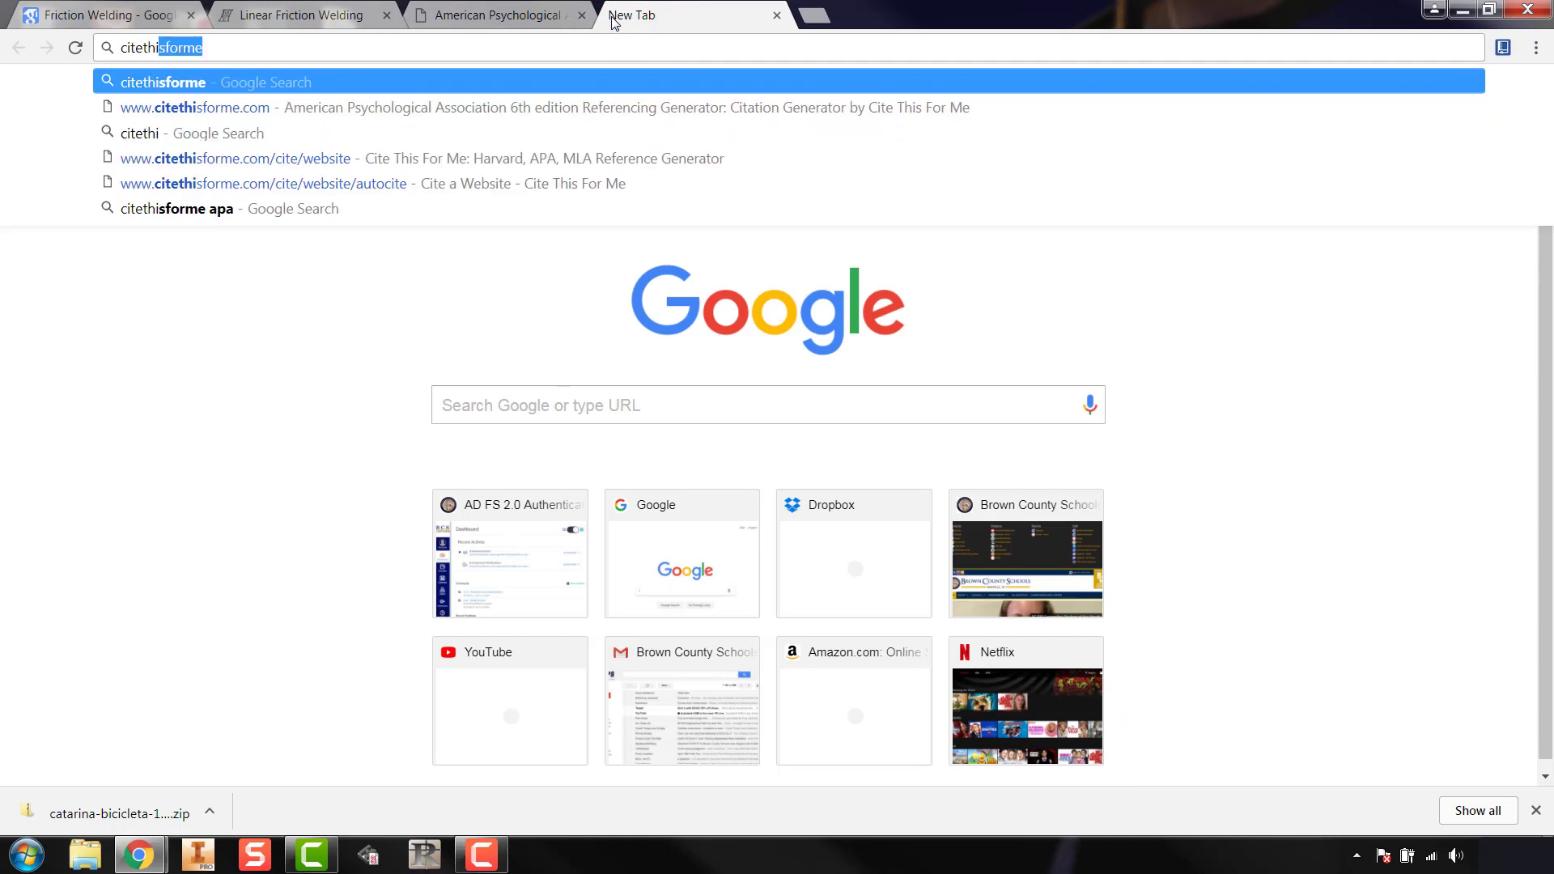
{"action": "type", "text": "sforme.com"}
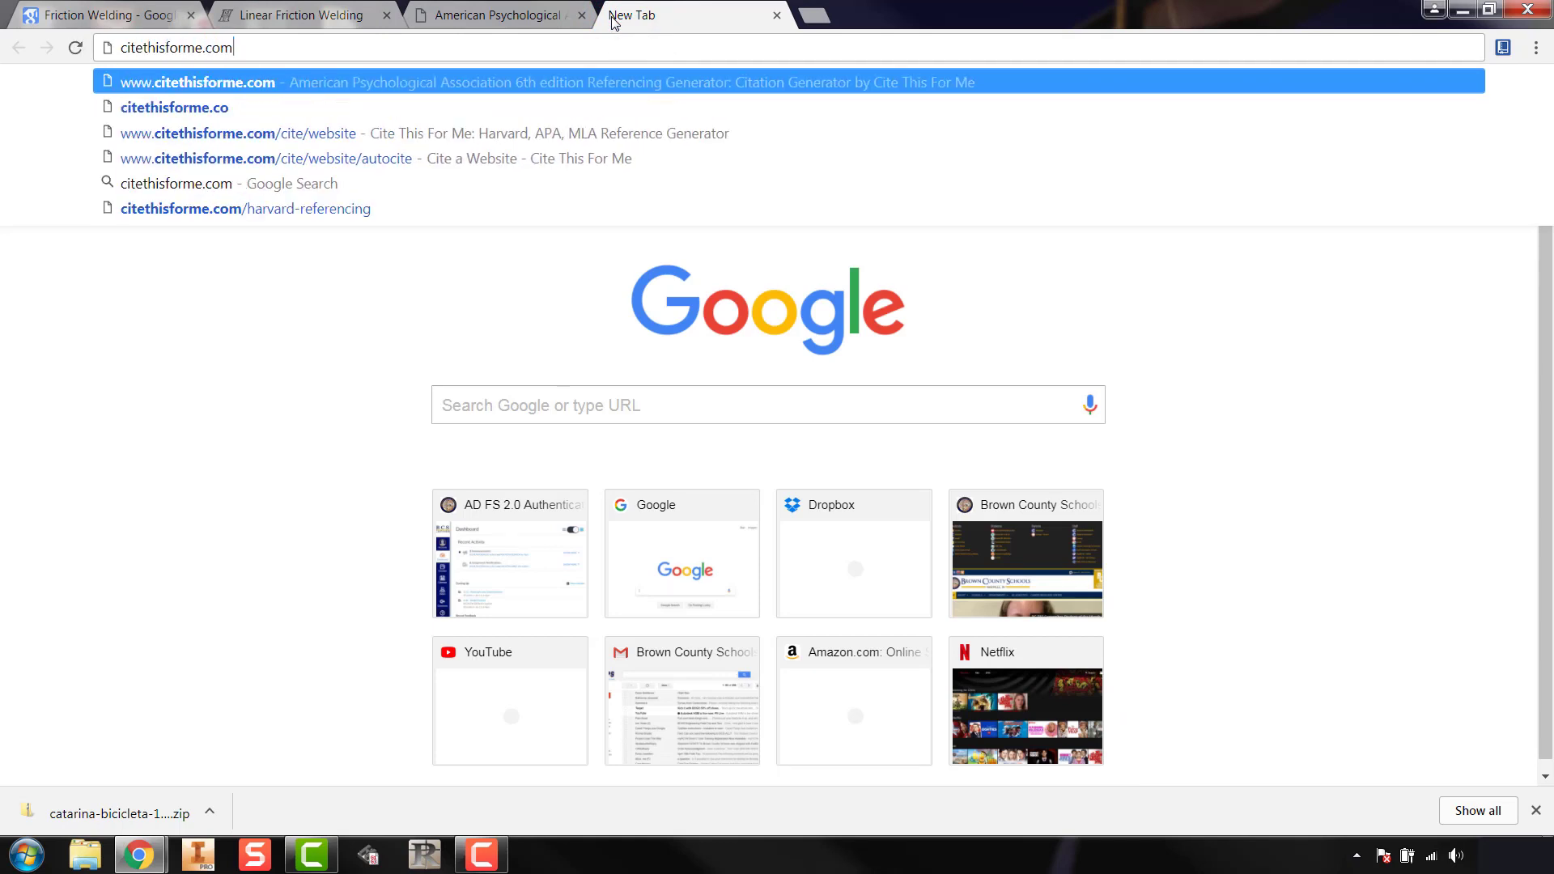
{"action": "key", "text": "Return"}
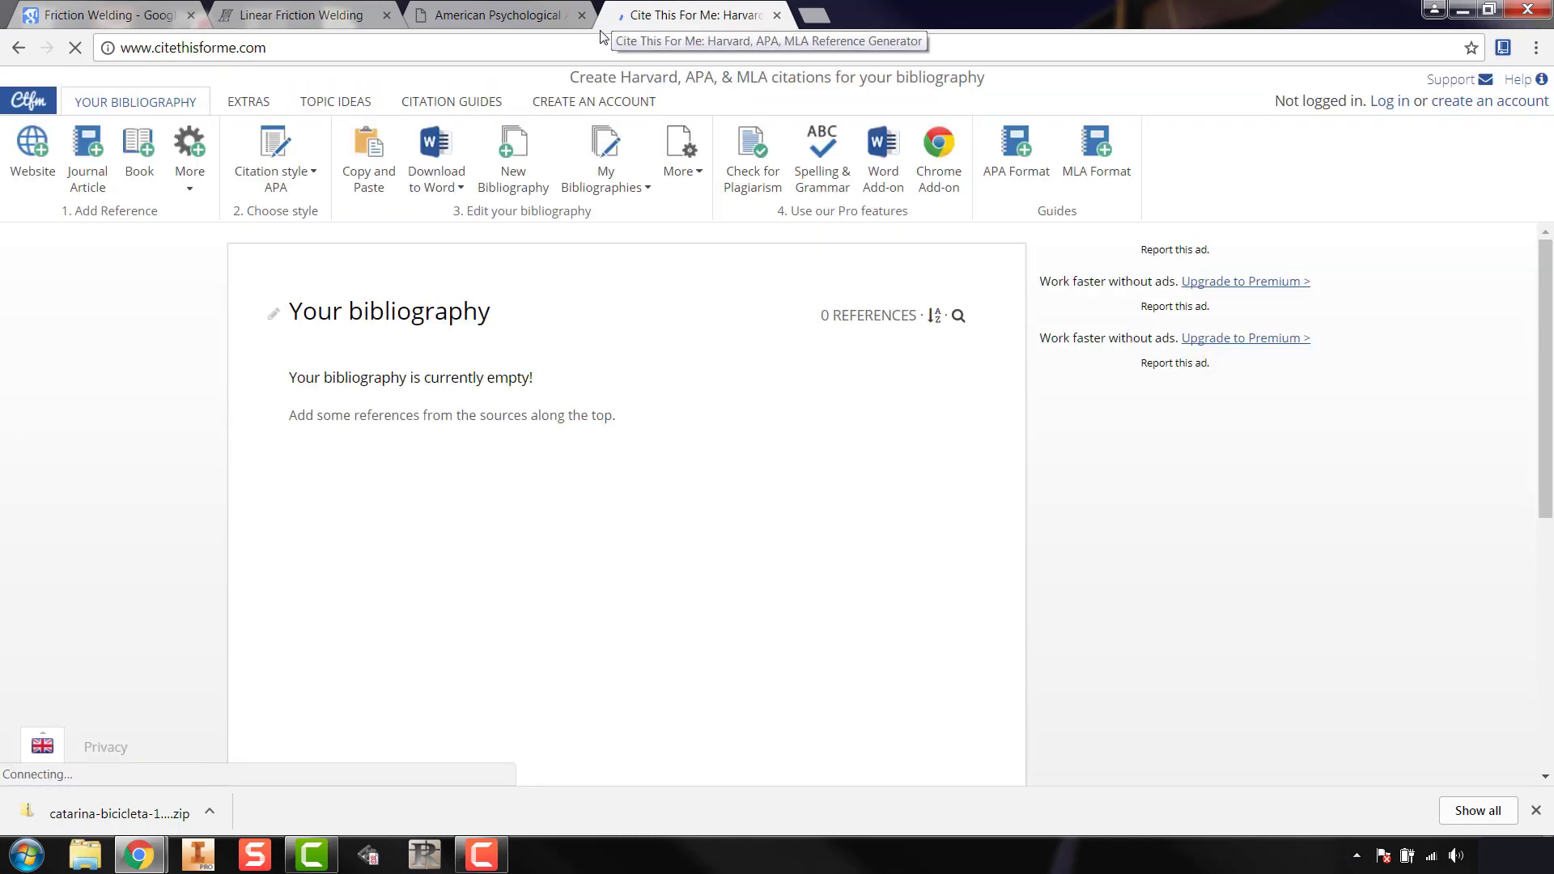
{"action": "left_click", "coordinate": [40, 158]}
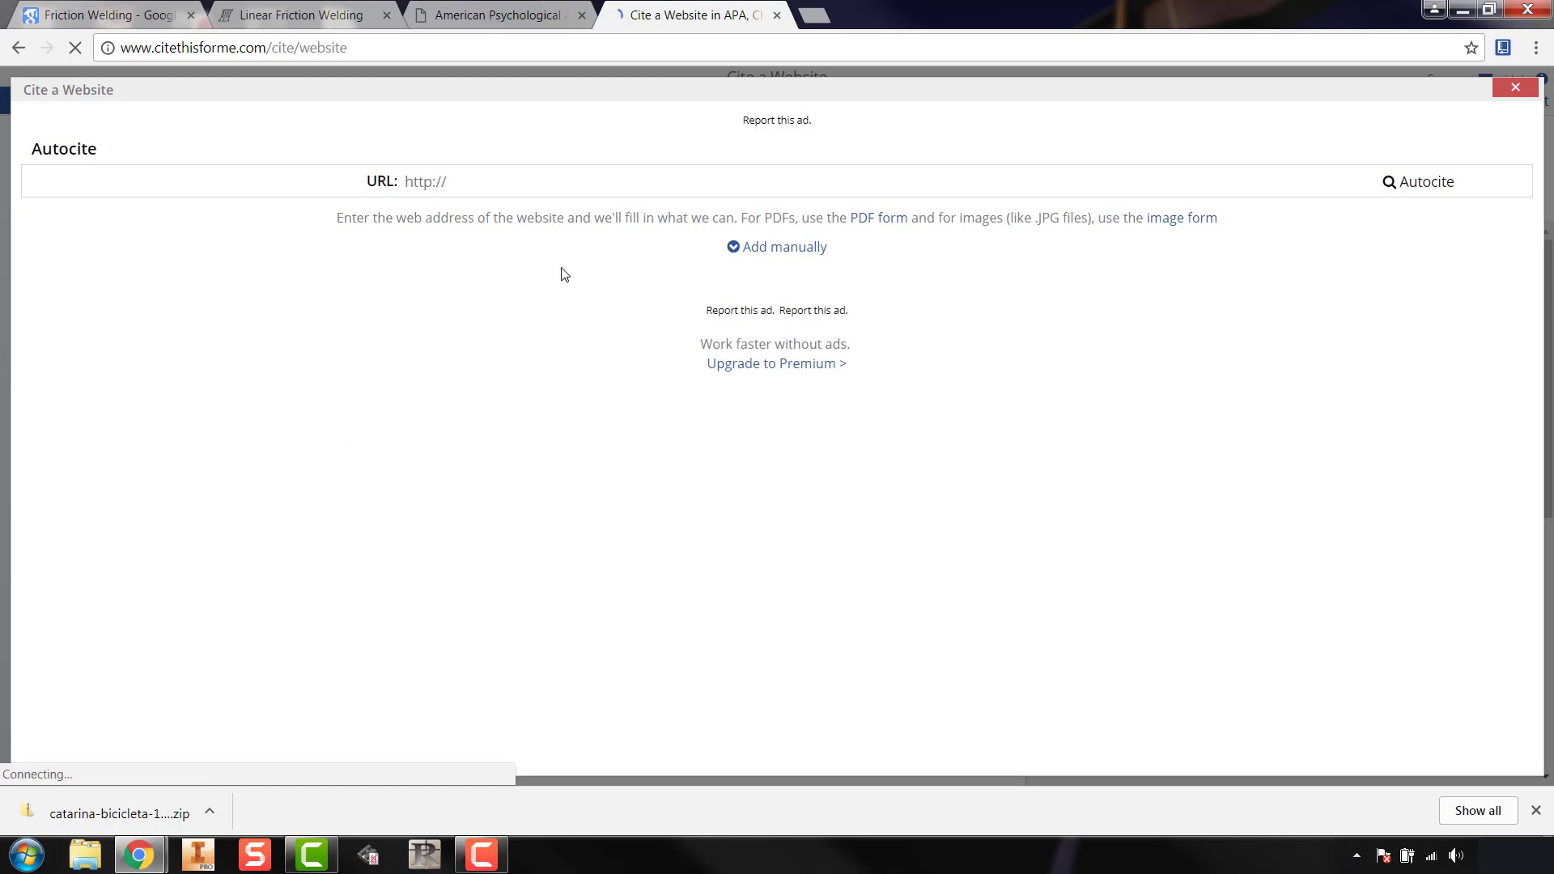
{"action": "left_click", "coordinate": [446, 181]}
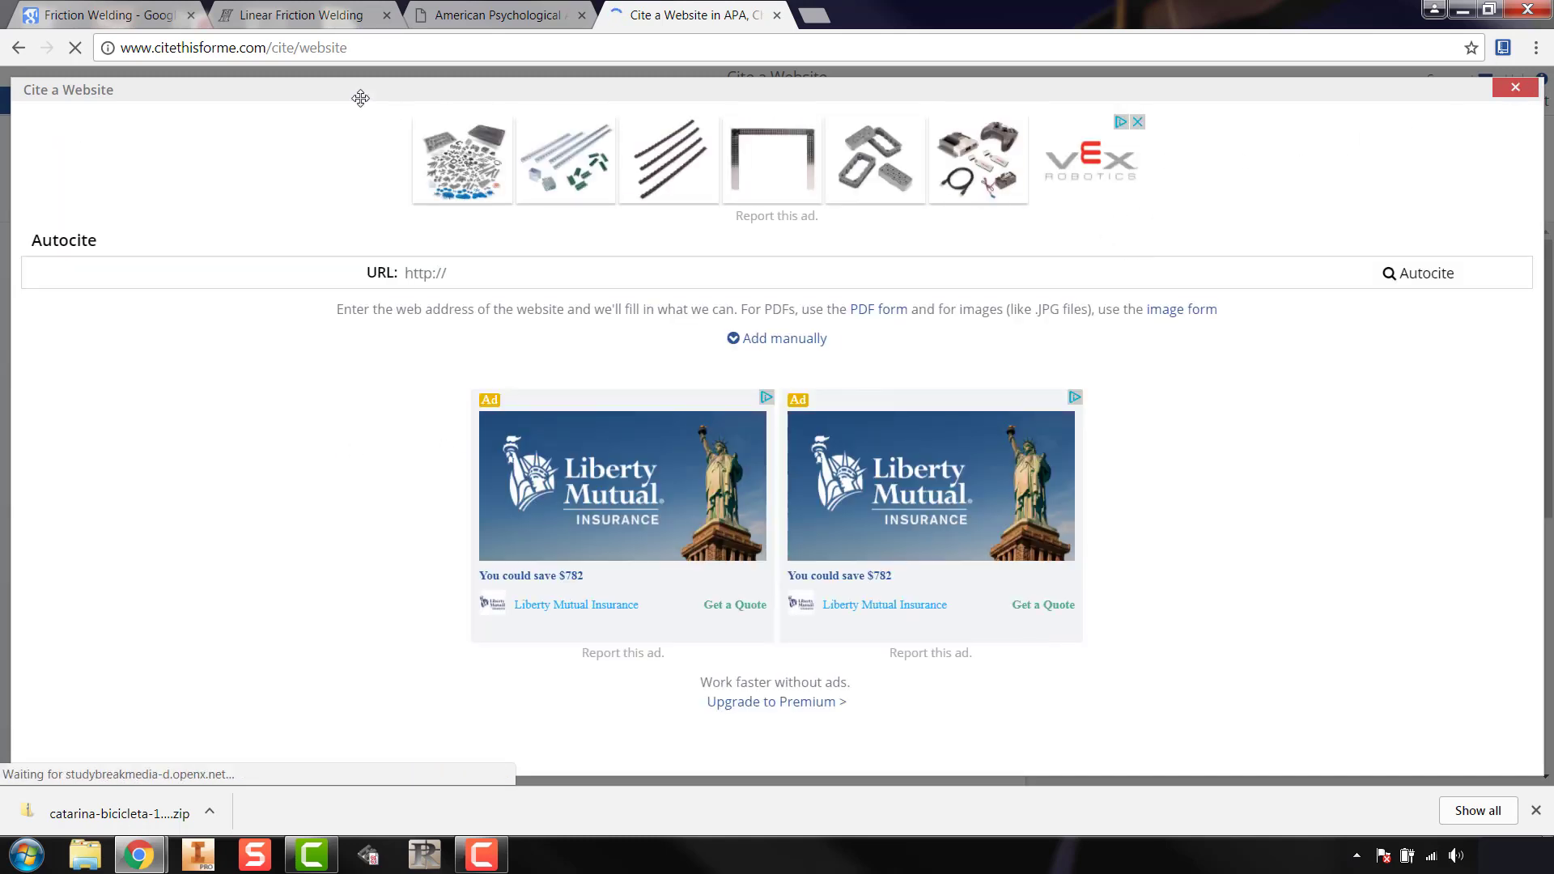
Step: Generate a citation for the Linear Friction Welding page with the Web Citer extension
{"action": "left_click", "coordinate": [280, 24]}
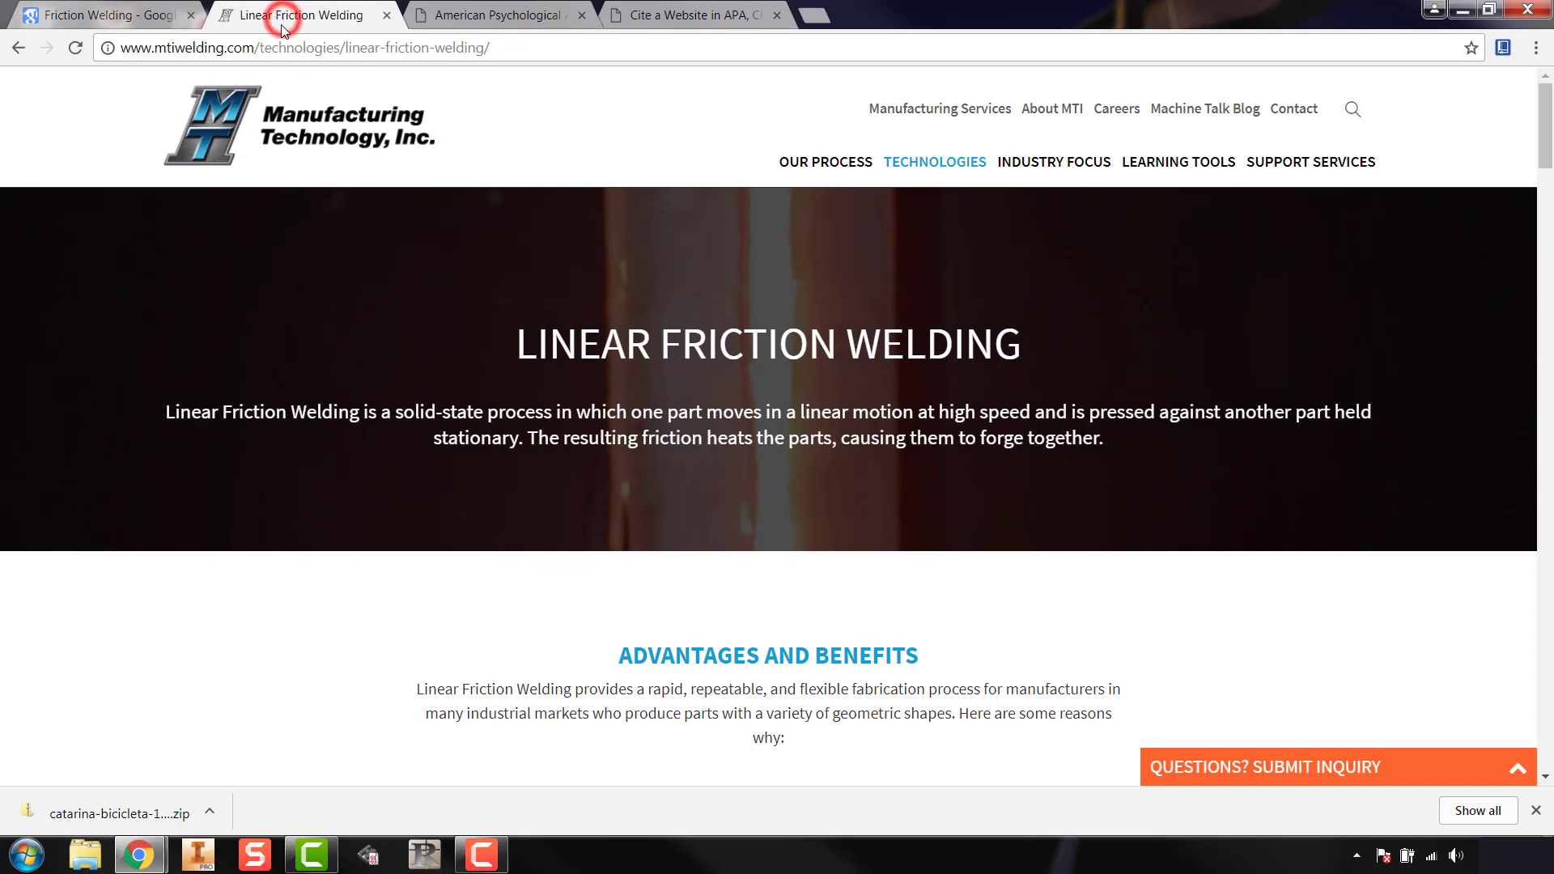
{"action": "left_click", "coordinate": [1495, 50]}
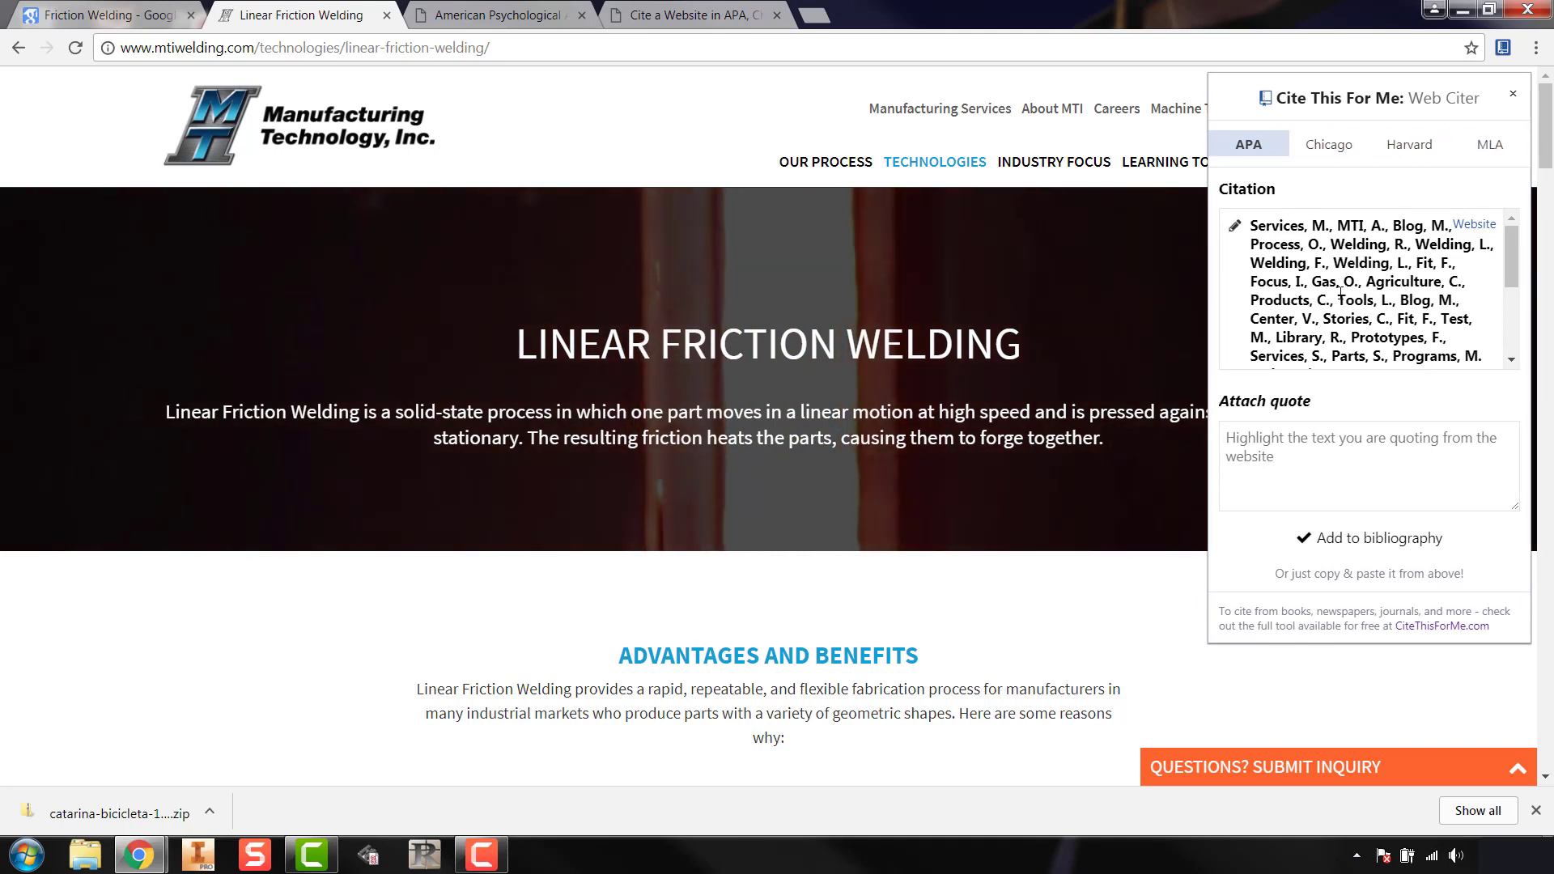
Step: Examine the author list and APA reference in the generated citation, selecting the full reference text
{"action": "scroll", "coordinate": [1340, 293], "scroll_direction": "down", "scroll_amount": 5}
{"action": "scroll", "coordinate": [1340, 293], "scroll_direction": "up", "scroll_amount": 2}
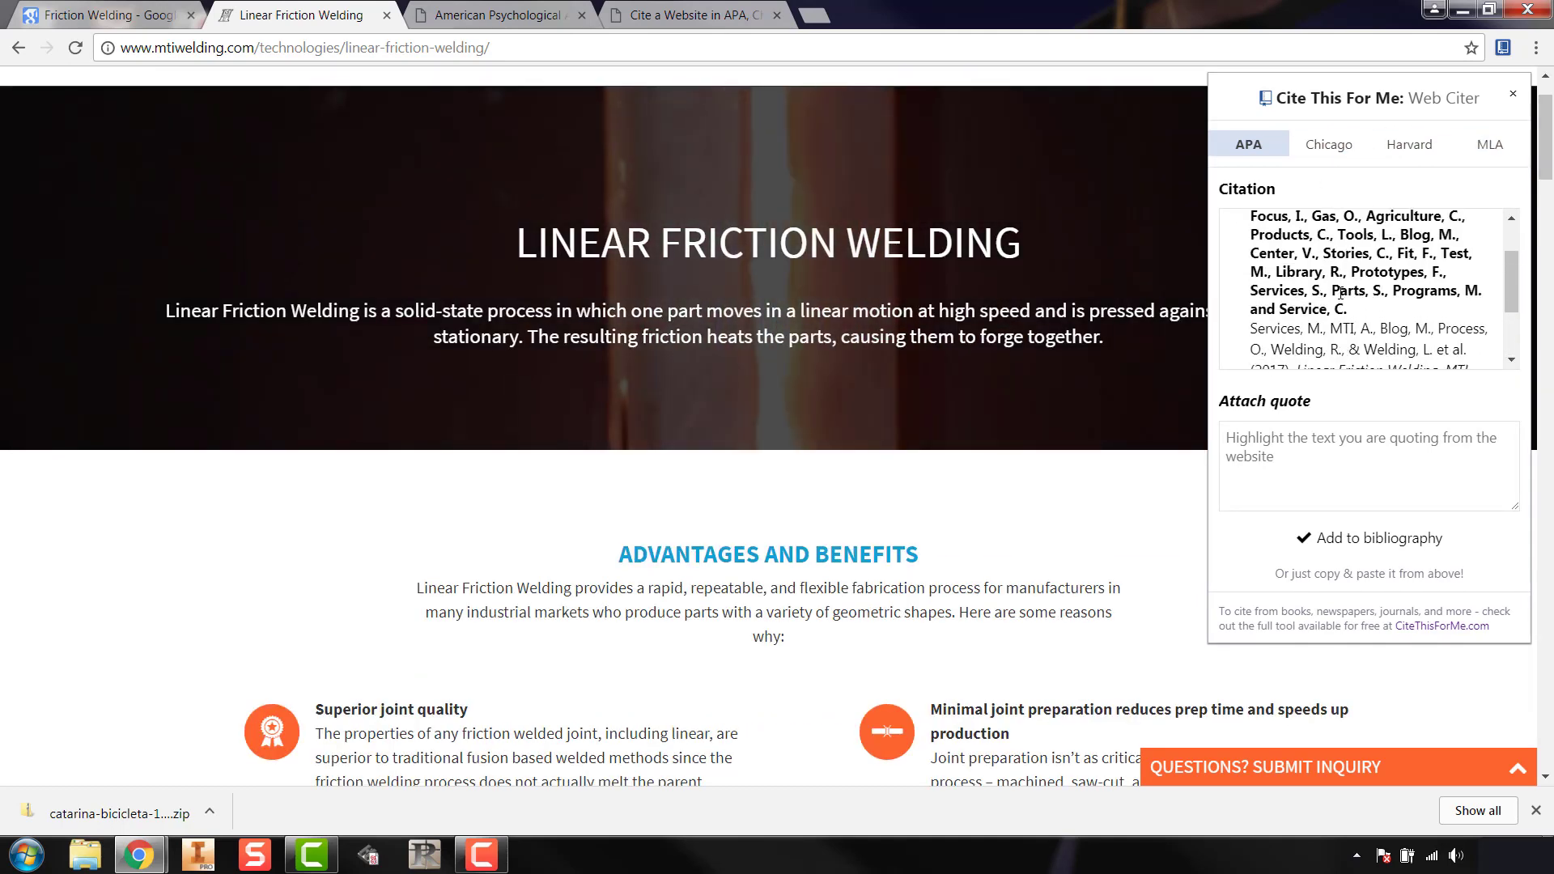
{"action": "scroll", "coordinate": [1340, 293], "scroll_direction": "up", "scroll_amount": 2}
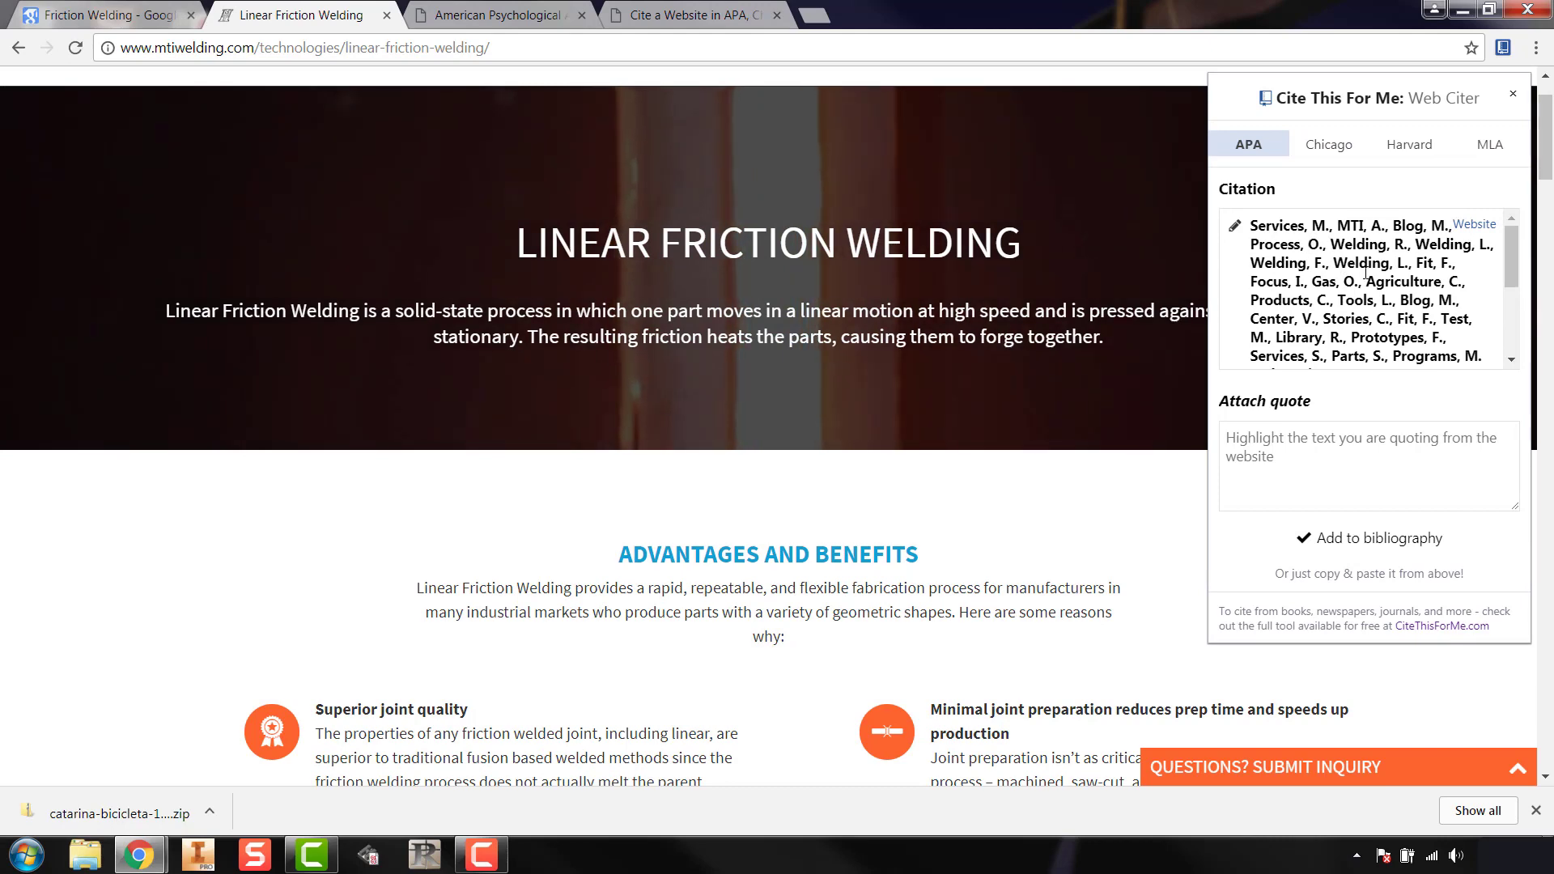
{"action": "scroll", "coordinate": [1366, 271], "scroll_direction": "down", "scroll_amount": 3}
{"action": "scroll", "coordinate": [1379, 277], "scroll_direction": "up", "scroll_amount": 3}
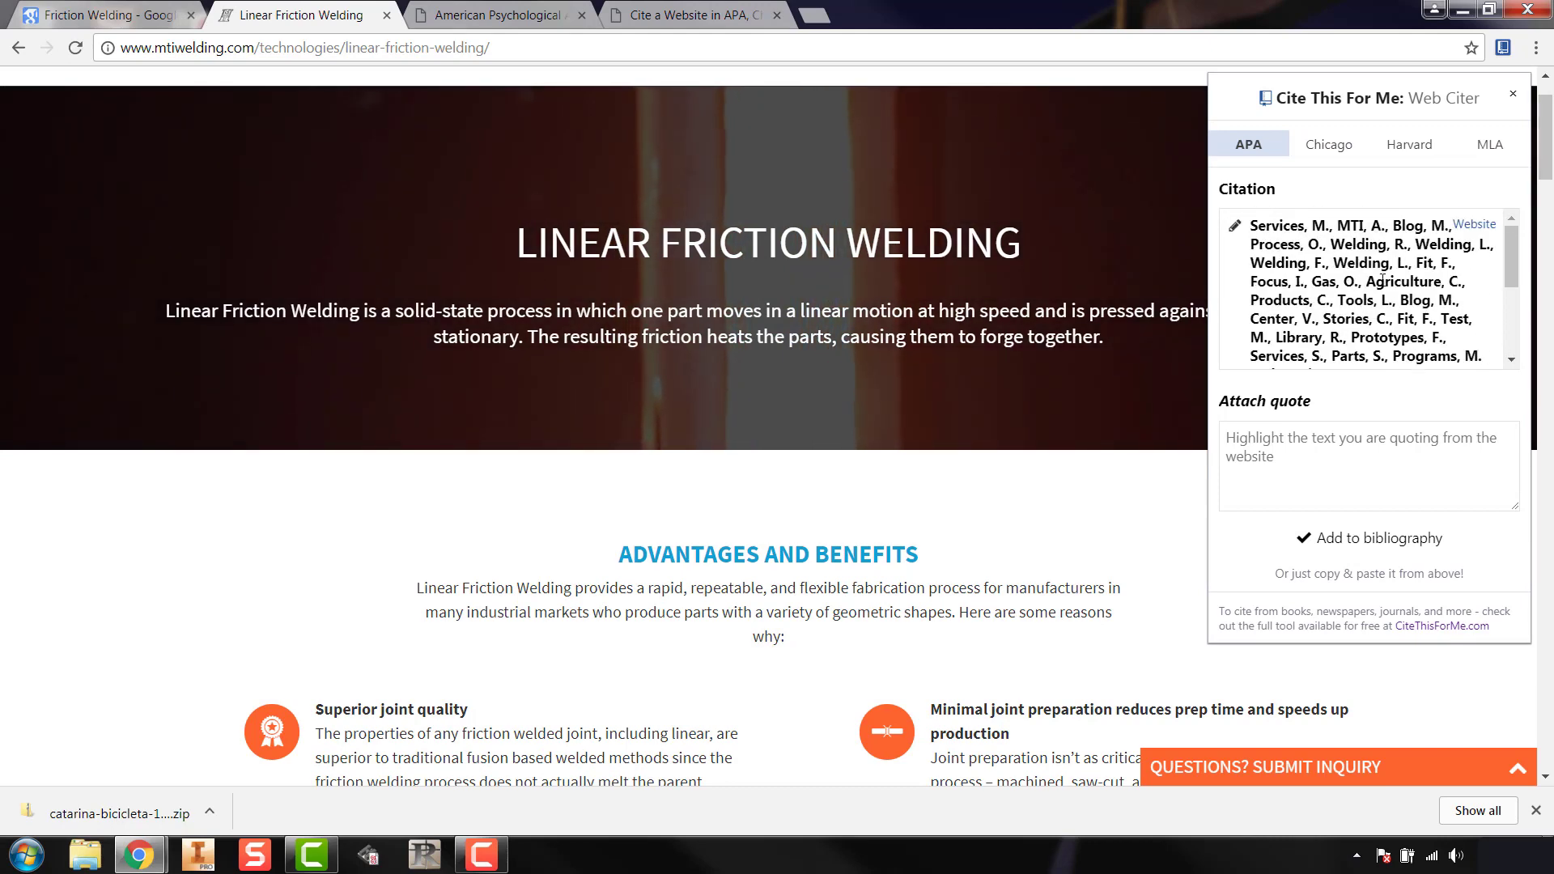
{"action": "scroll", "coordinate": [1379, 269], "scroll_direction": "down", "scroll_amount": 3}
{"action": "scroll", "coordinate": [1408, 271], "scroll_direction": "up", "scroll_amount": 3}
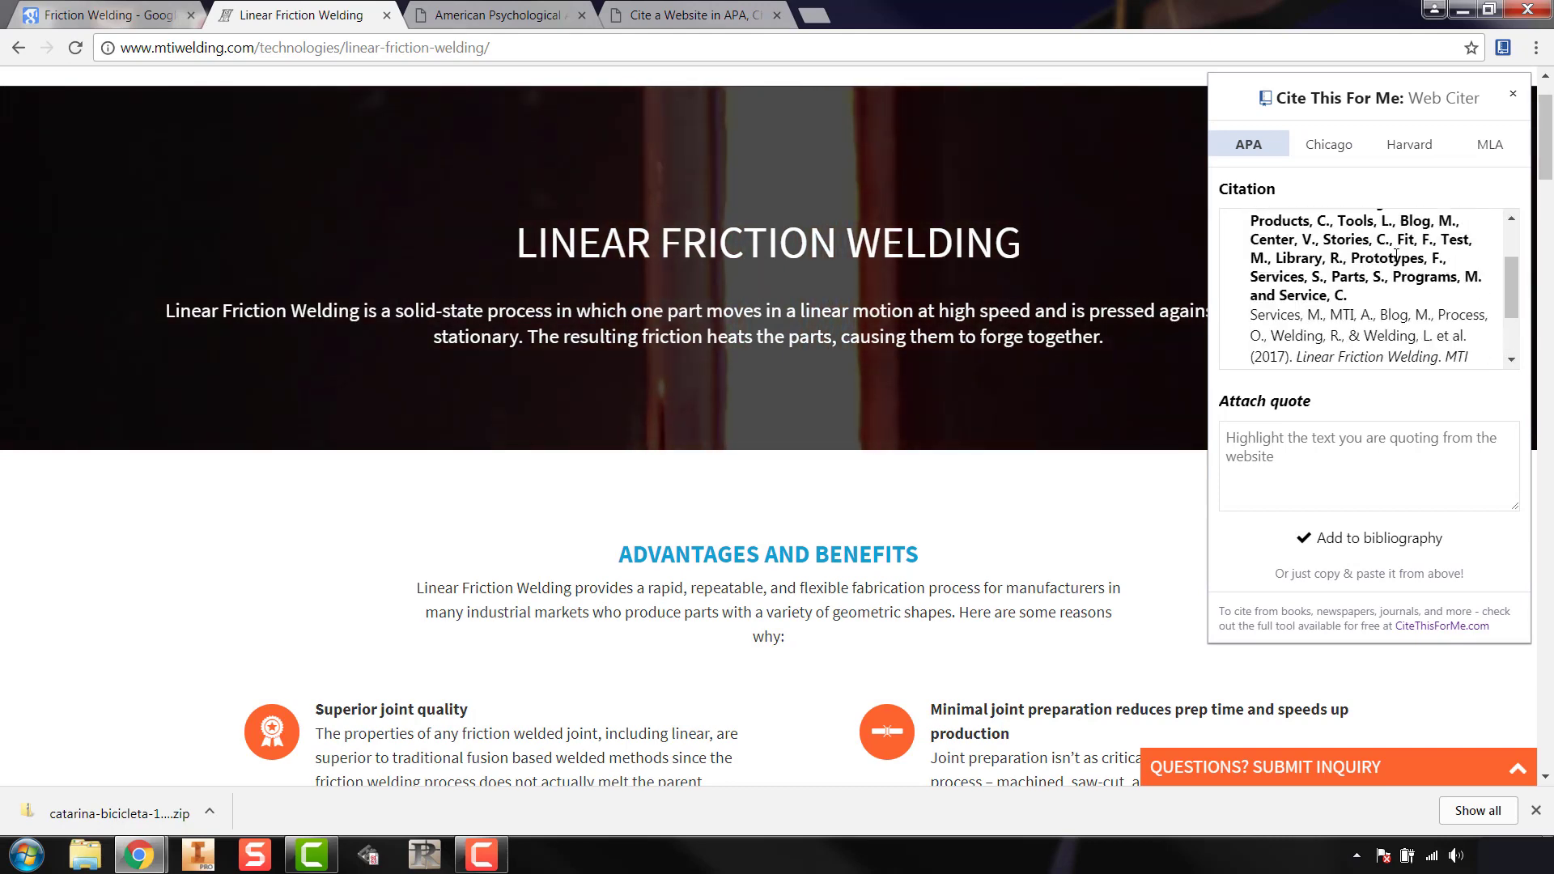
{"action": "scroll", "coordinate": [1380, 333], "scroll_direction": "down", "scroll_amount": 3}
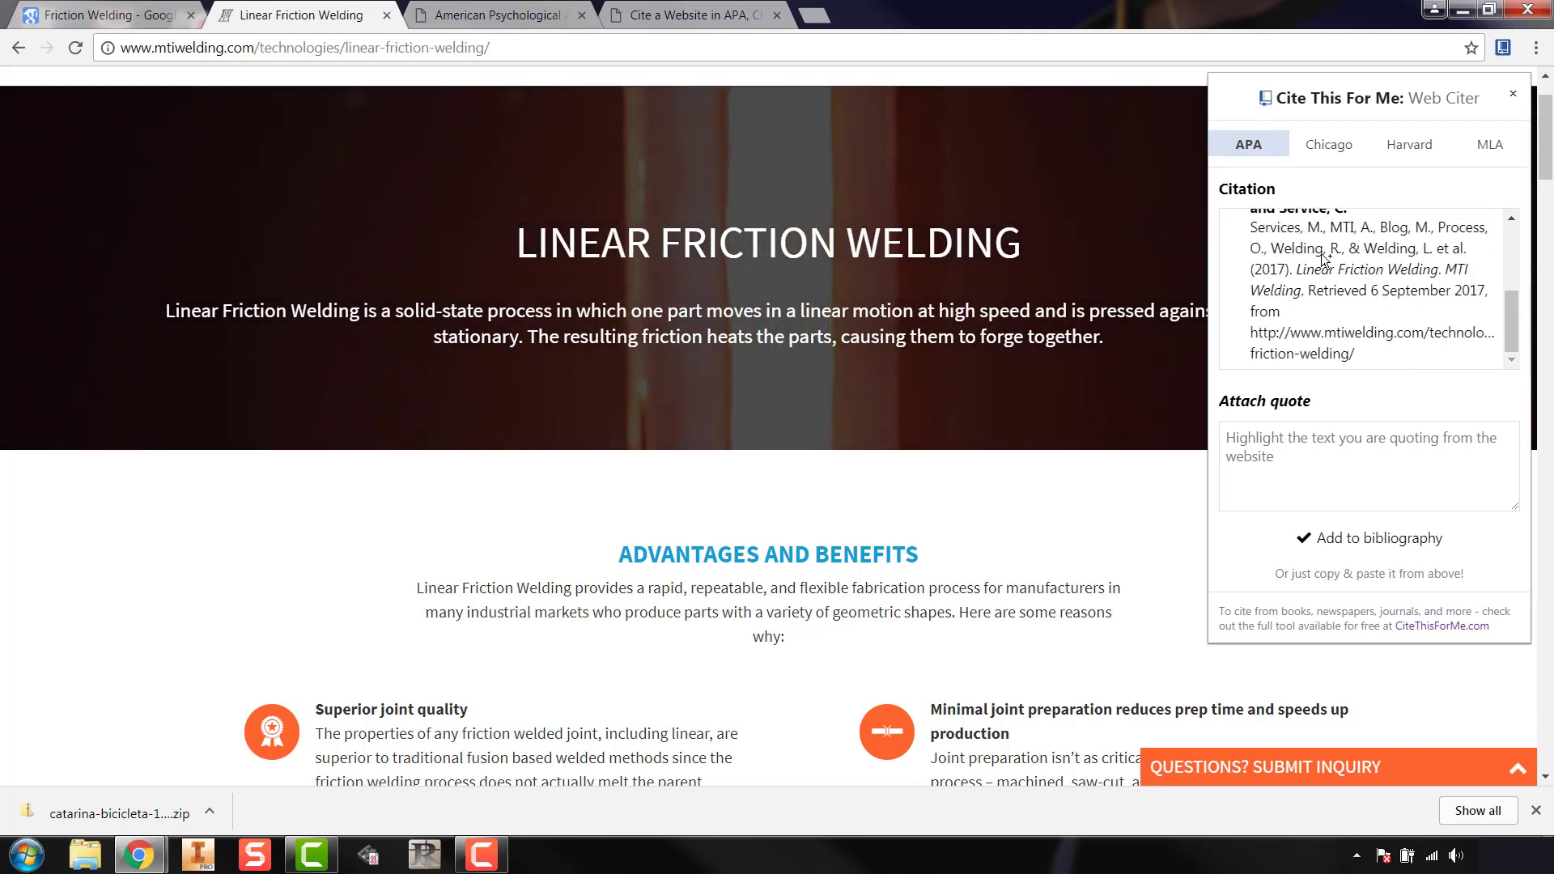
{"action": "scroll", "coordinate": [1324, 257], "scroll_direction": "up", "scroll_amount": 3}
{"action": "scroll", "coordinate": [1406, 322], "scroll_direction": "down", "scroll_amount": 1}
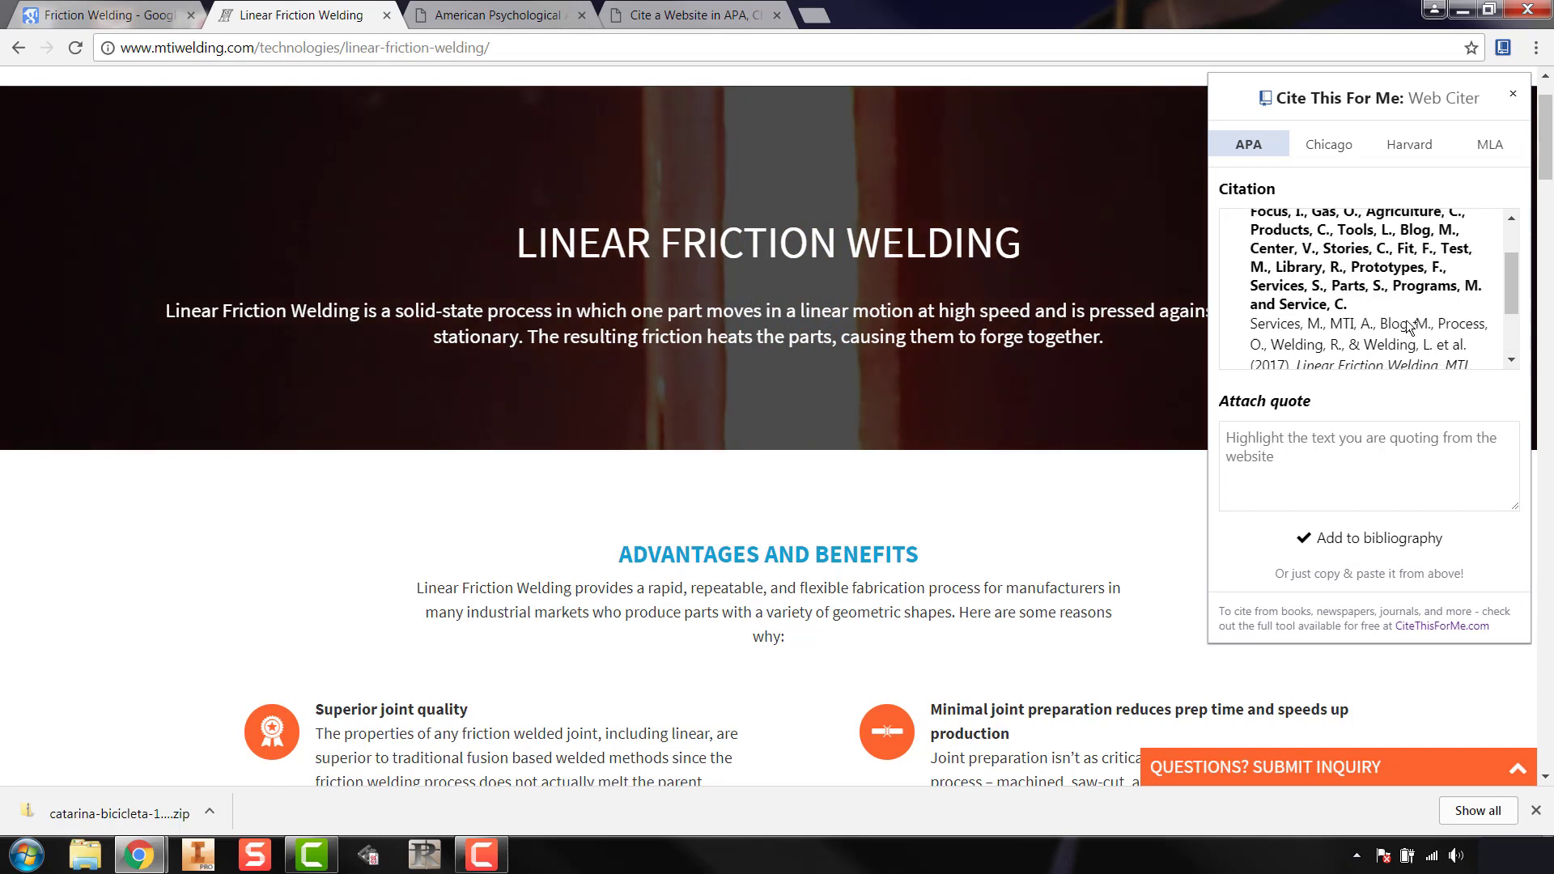
{"action": "scroll", "coordinate": [1408, 324], "scroll_direction": "down", "scroll_amount": 3}
{"action": "triple_click", "coordinate": [1366, 358]}
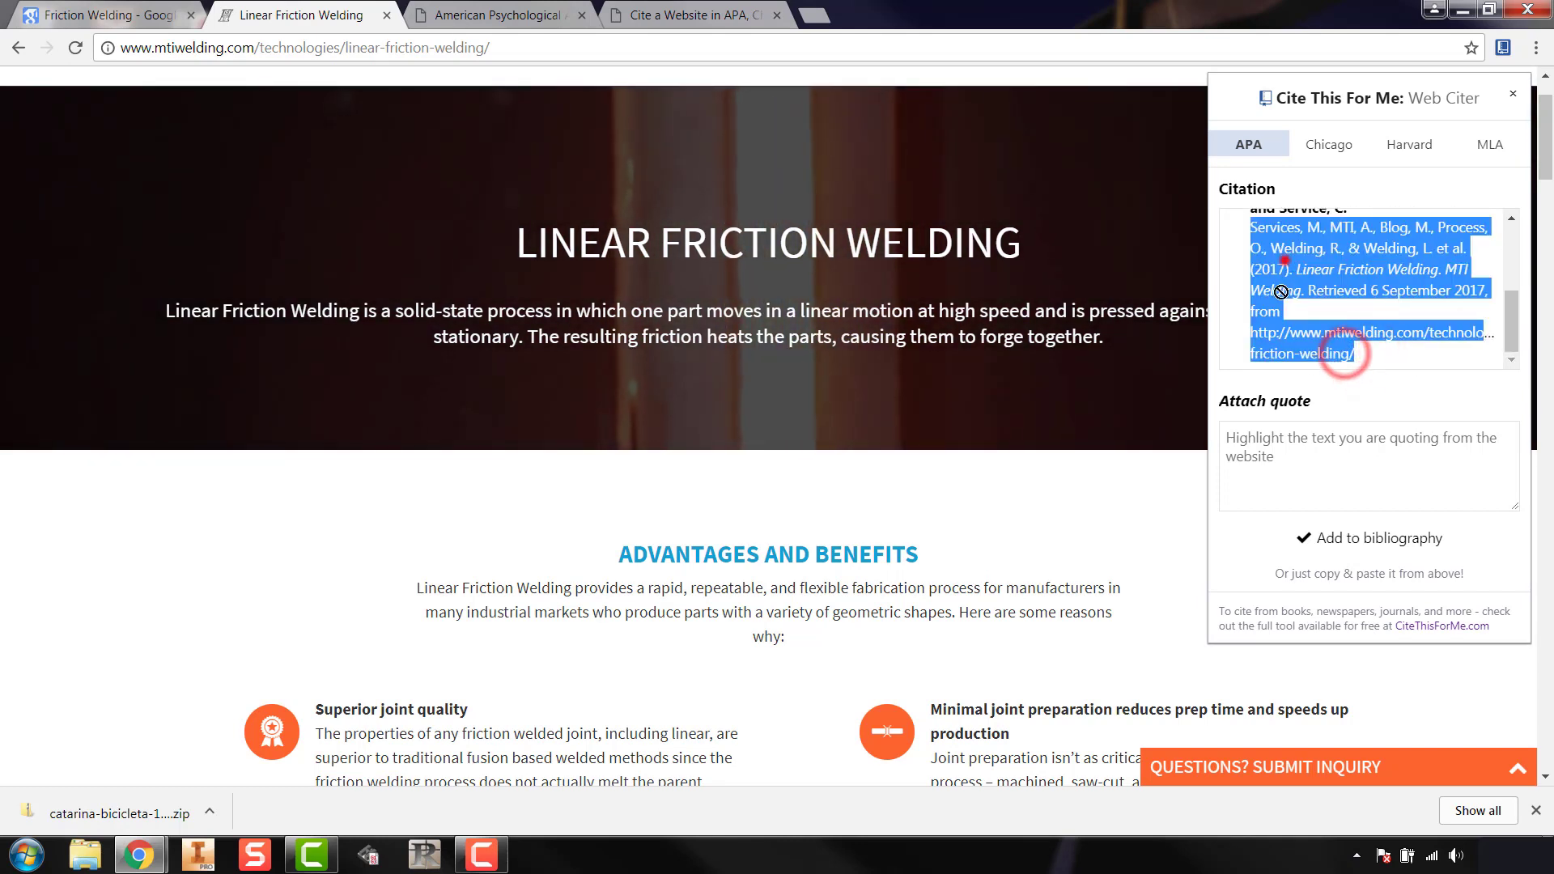
{"action": "scroll", "coordinate": [1296, 269], "scroll_direction": "up", "scroll_amount": 1}
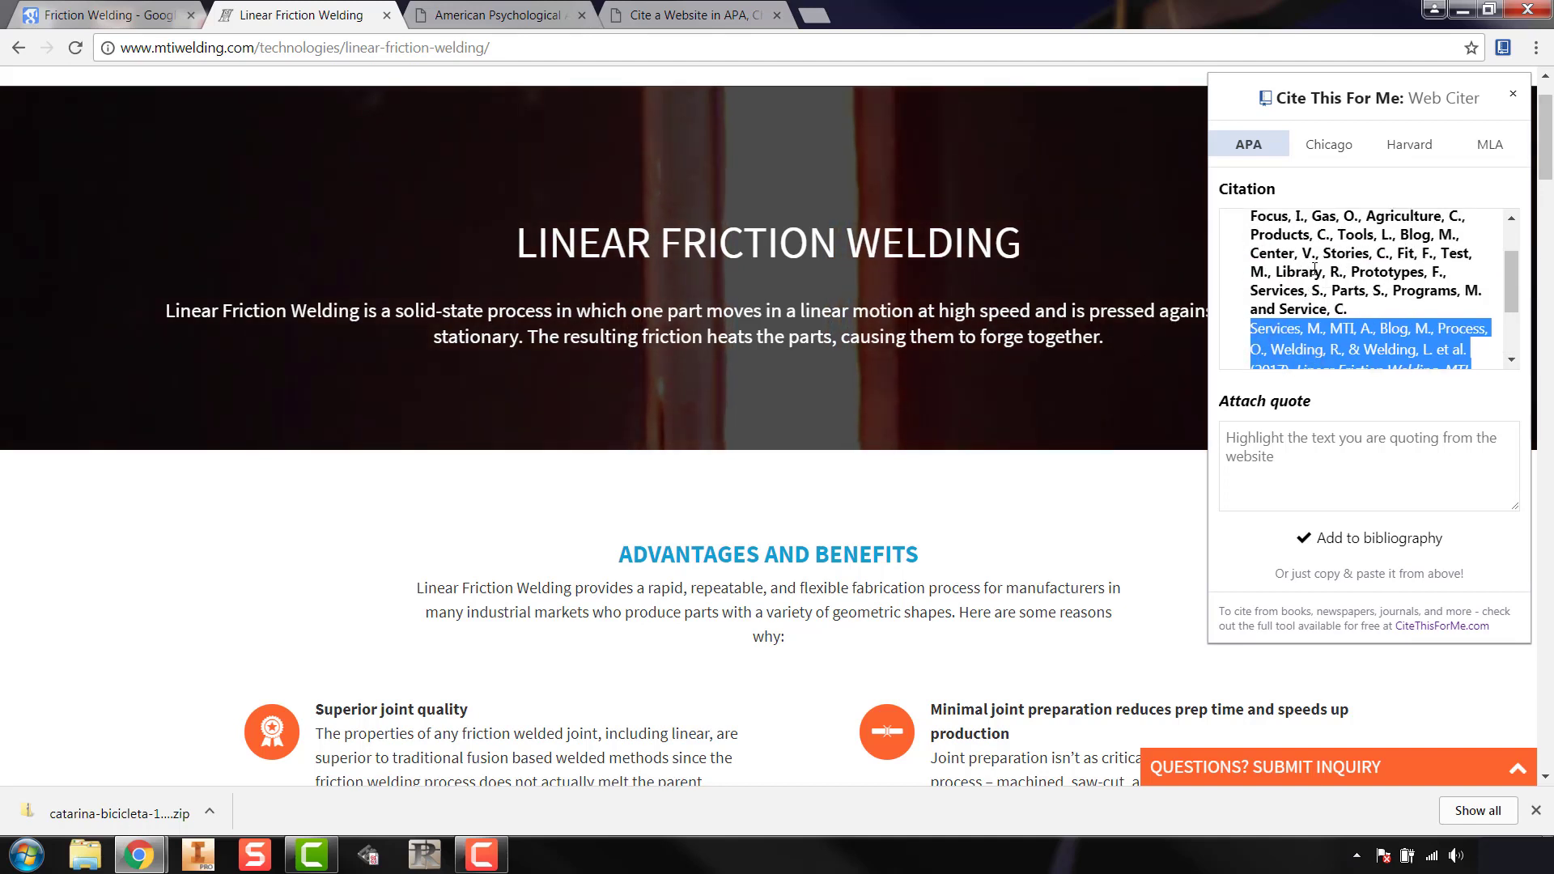
{"action": "scroll", "coordinate": [1368, 322], "scroll_direction": "down", "scroll_amount": 1}
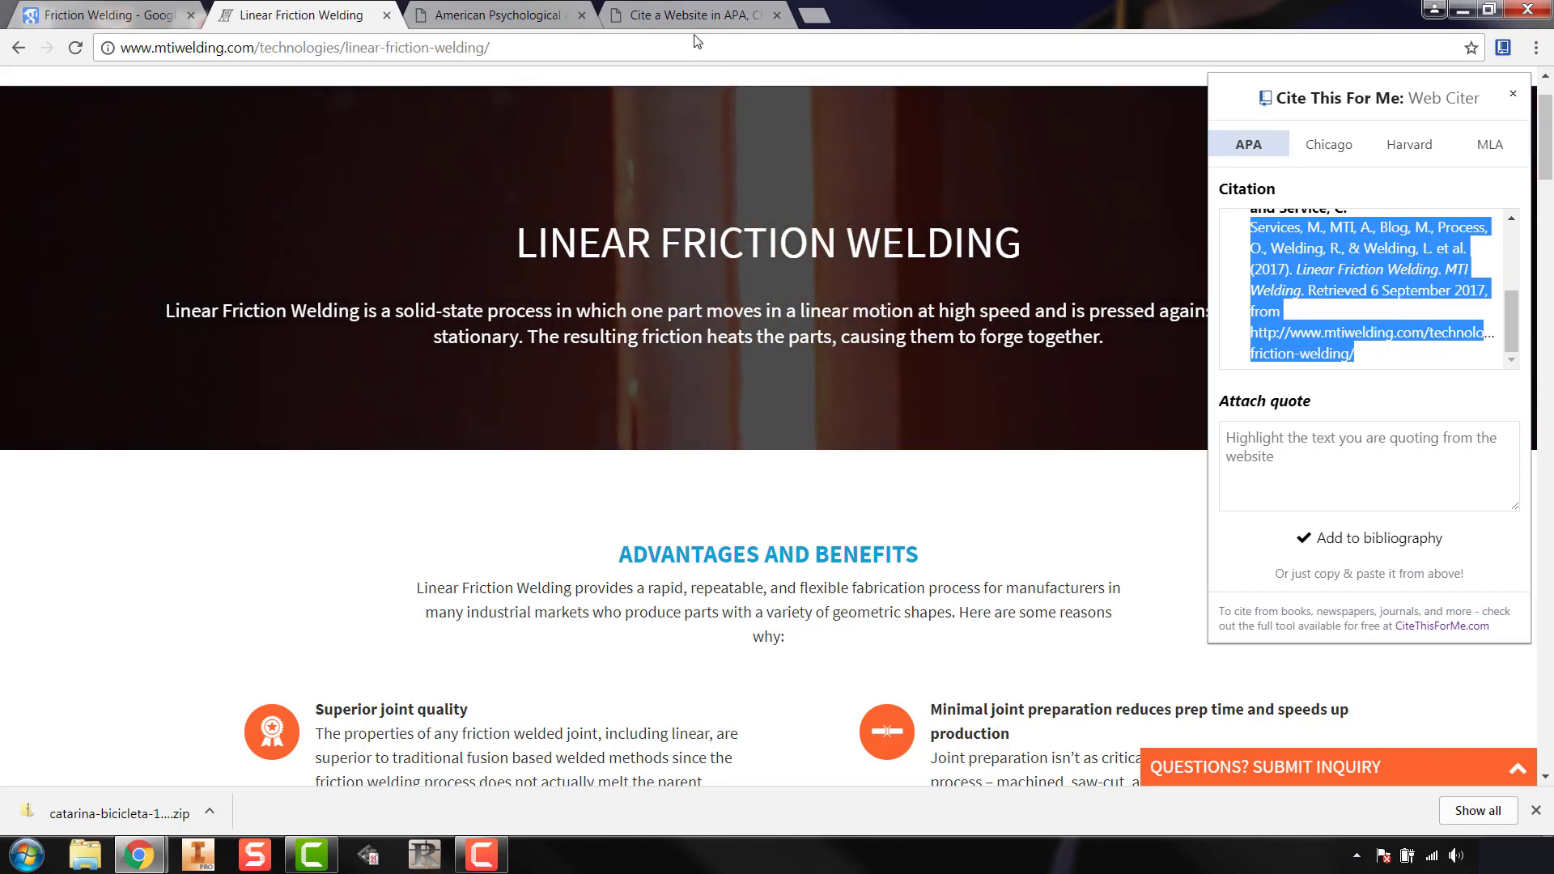
Step: Copy the web address of the Linear Friction Welding page
{"action": "left_click", "coordinate": [390, 49]}
{"action": "key", "text": "ctrl+c"}
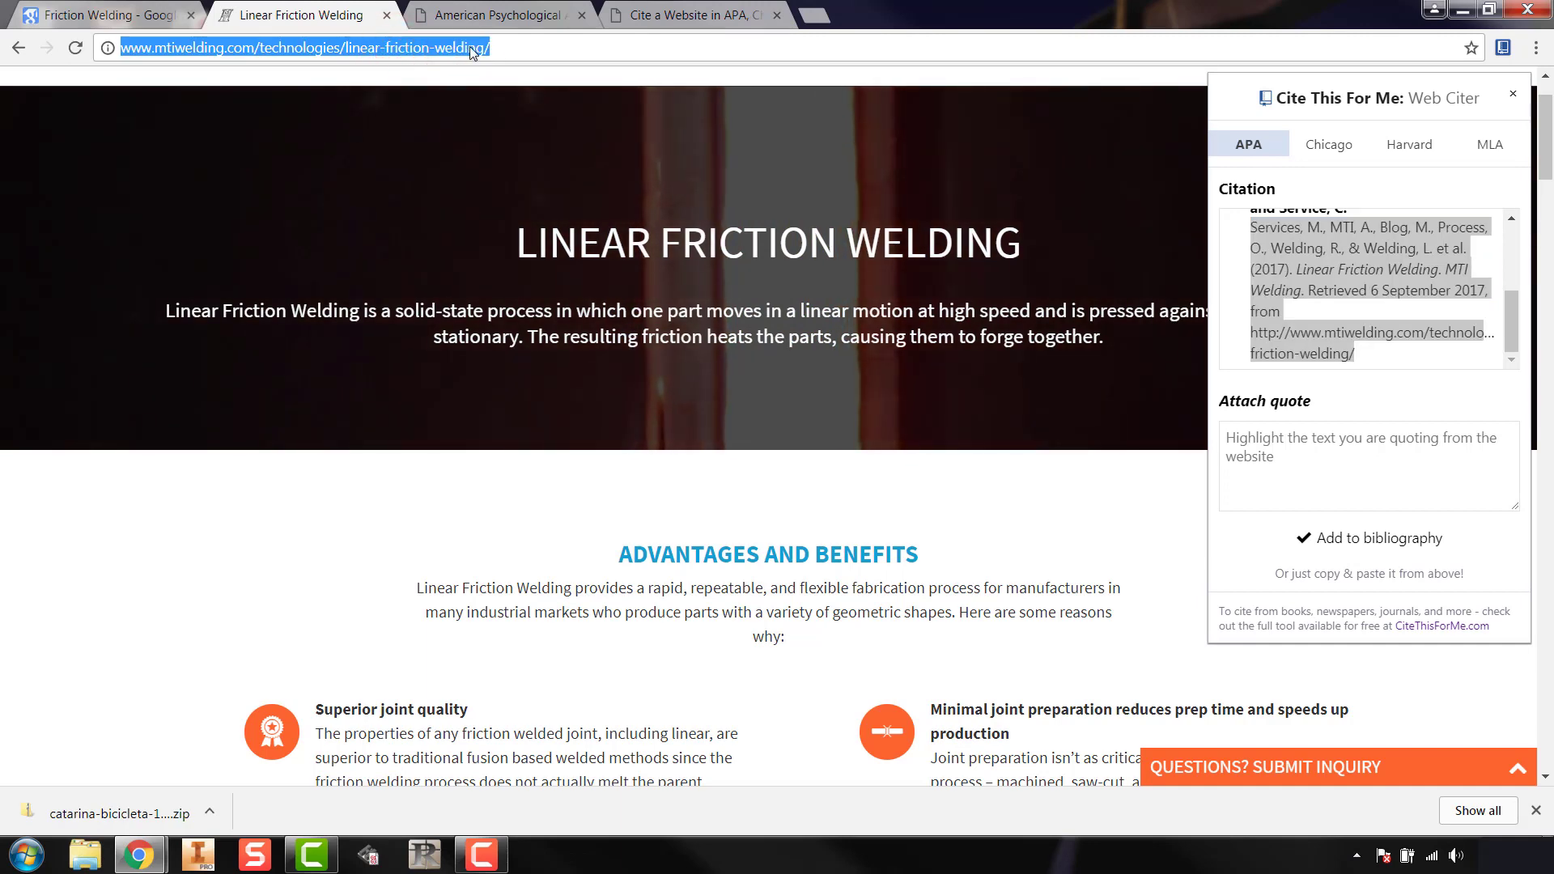
Step: Autocite the copied Linear Friction Welding web address in Cite This For Me and continue to the final editing step
{"action": "left_click", "coordinate": [654, 15]}
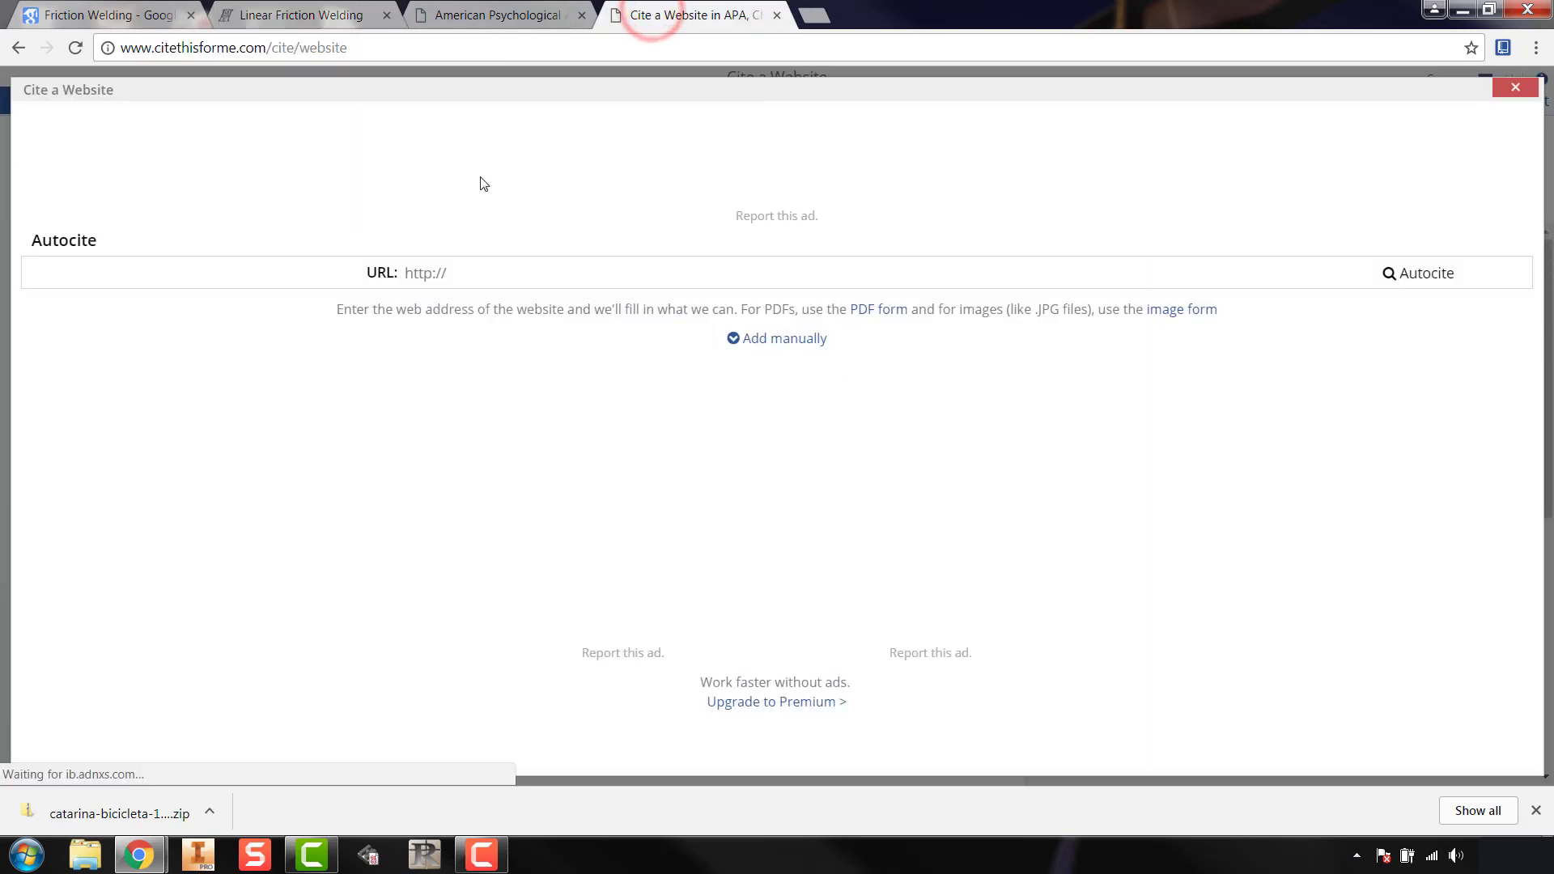
{"action": "left_click", "coordinate": [447, 272]}
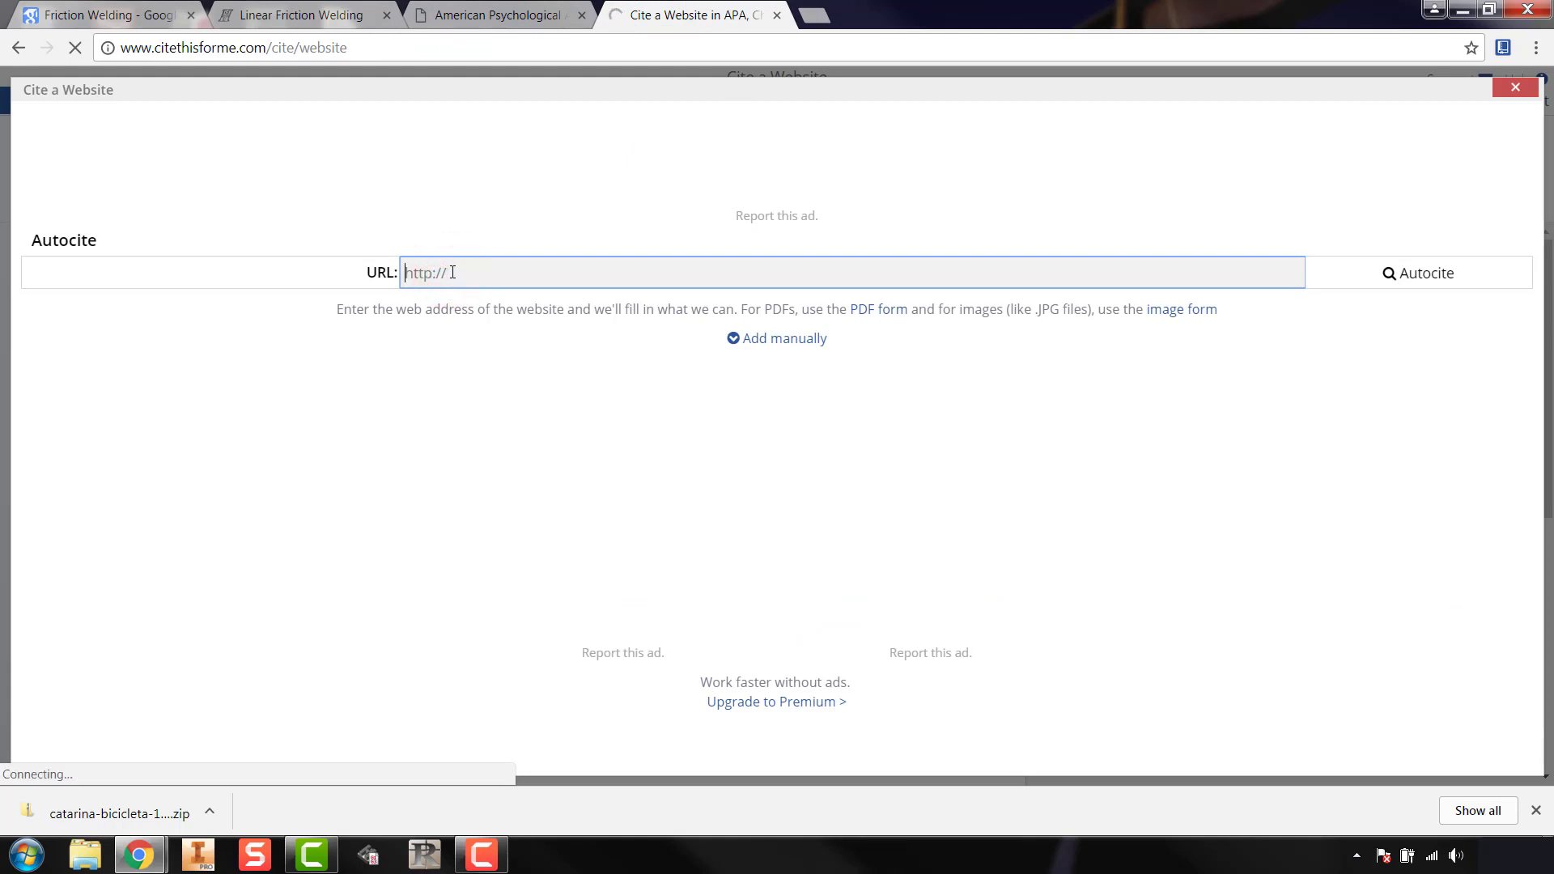
{"action": "key", "text": "ctrl+v"}
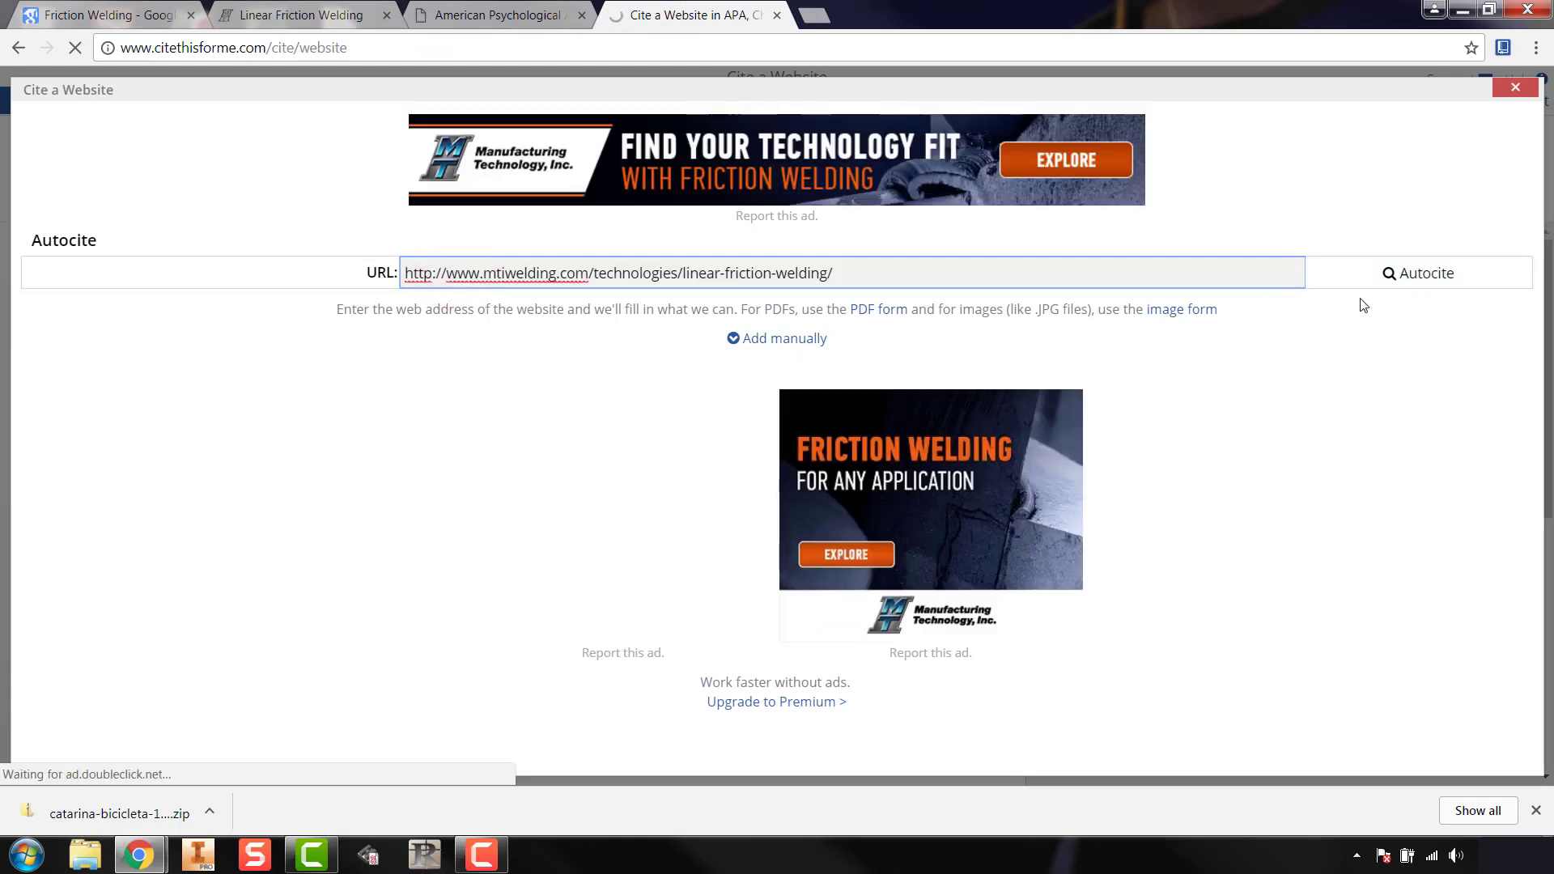
{"action": "left_click", "coordinate": [1405, 275]}
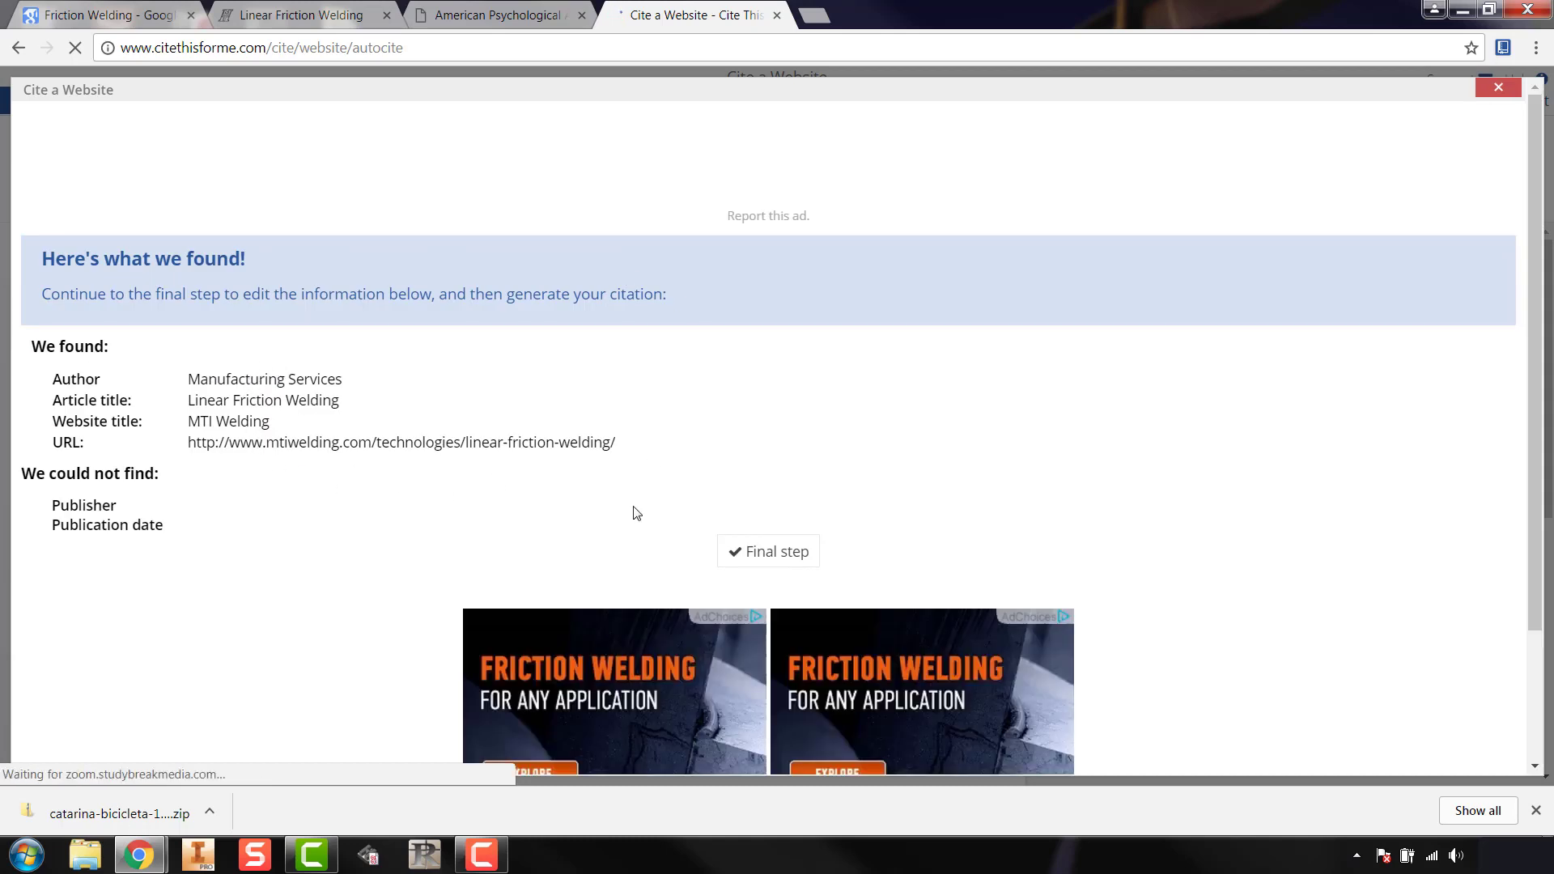
{"action": "left_click", "coordinate": [766, 555]}
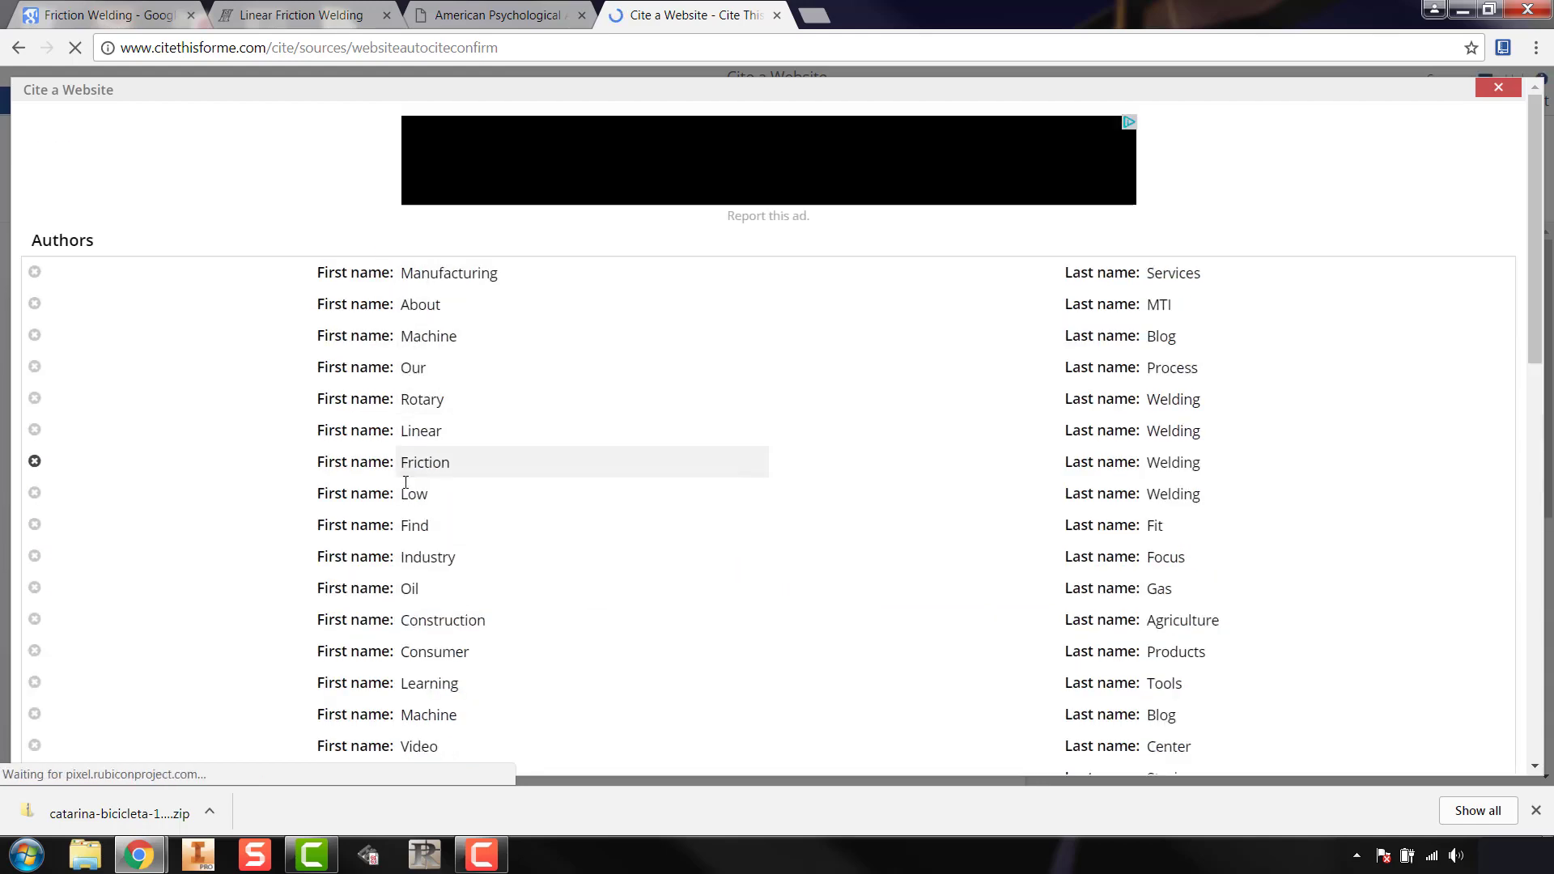
Step: Review the detected authors and remove every entry from the website citation except About MTI
{"action": "scroll", "coordinate": [424, 570], "scroll_direction": "down", "scroll_amount": 8}
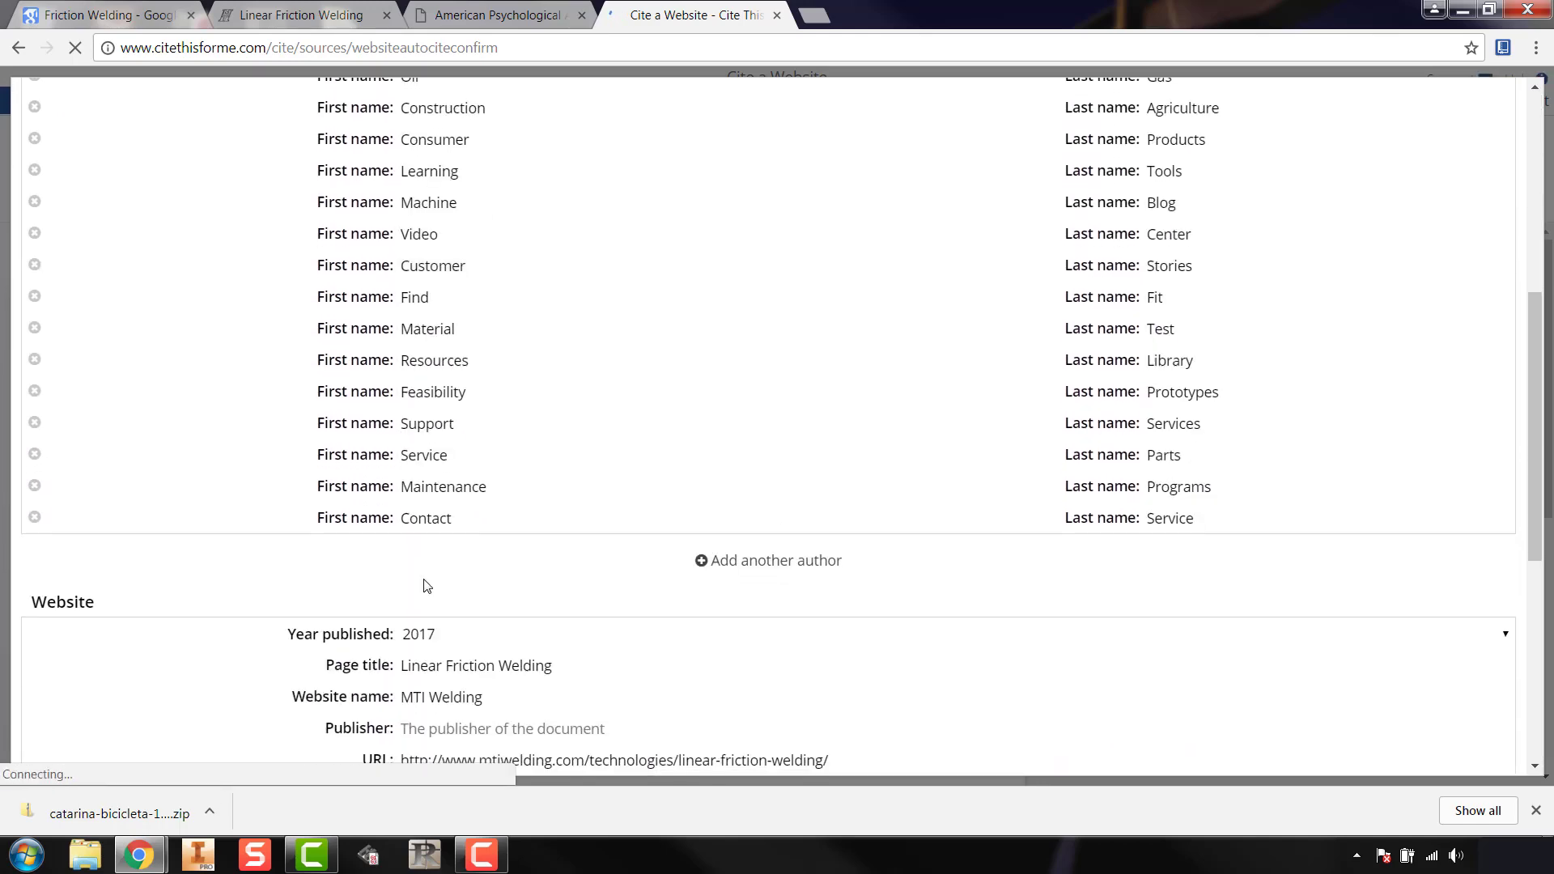
{"action": "scroll", "coordinate": [565, 399], "scroll_direction": "down", "scroll_amount": 1}
{"action": "scroll", "coordinate": [567, 454], "scroll_direction": "up", "scroll_amount": 2}
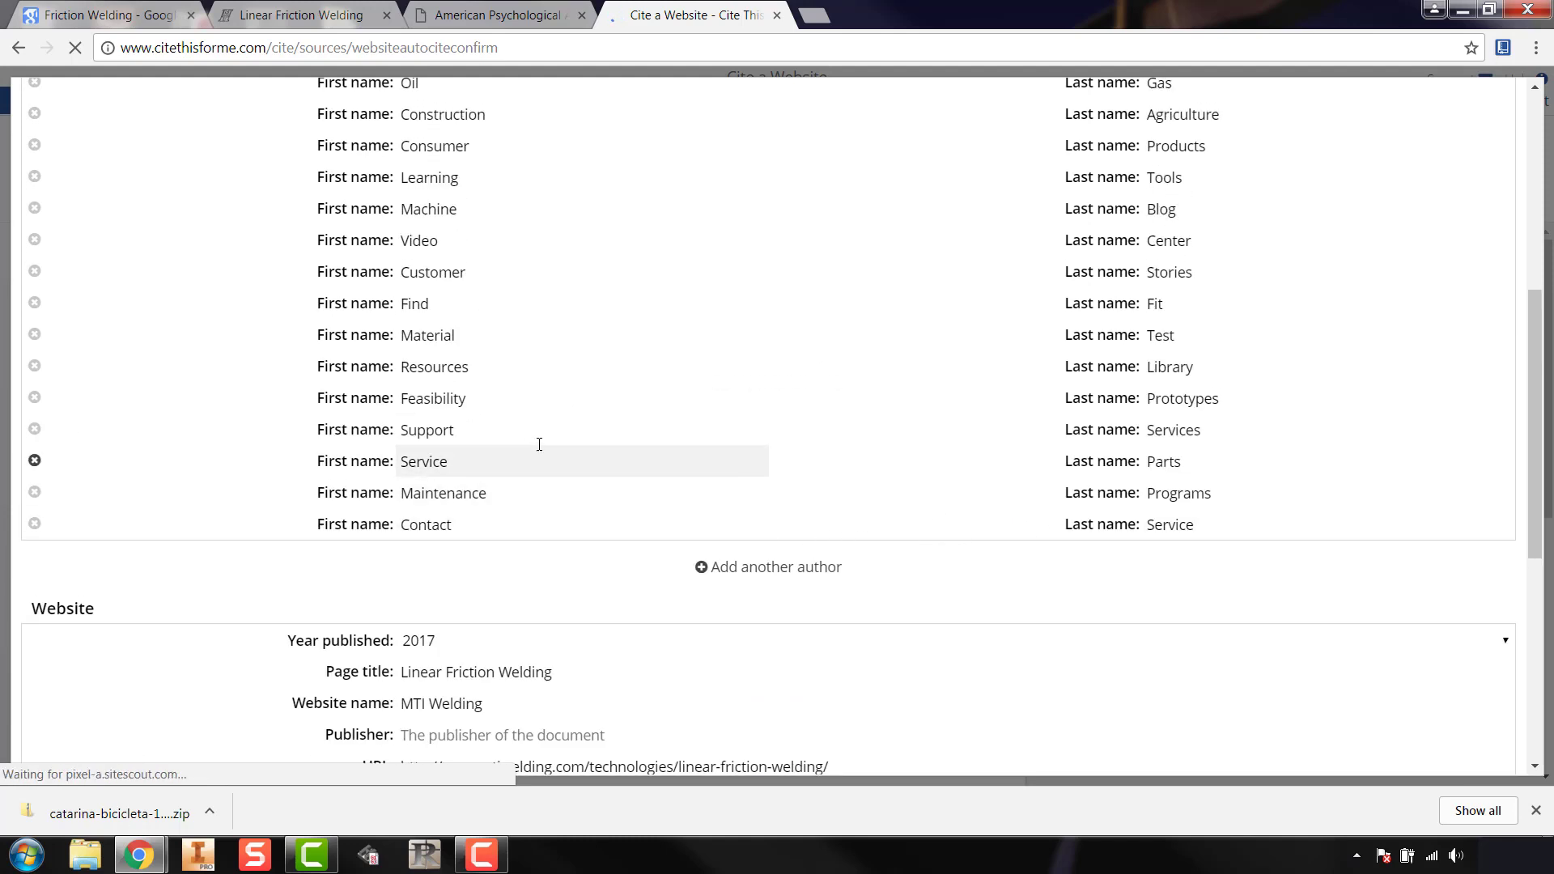
{"action": "scroll", "coordinate": [549, 441], "scroll_direction": "up", "scroll_amount": 1}
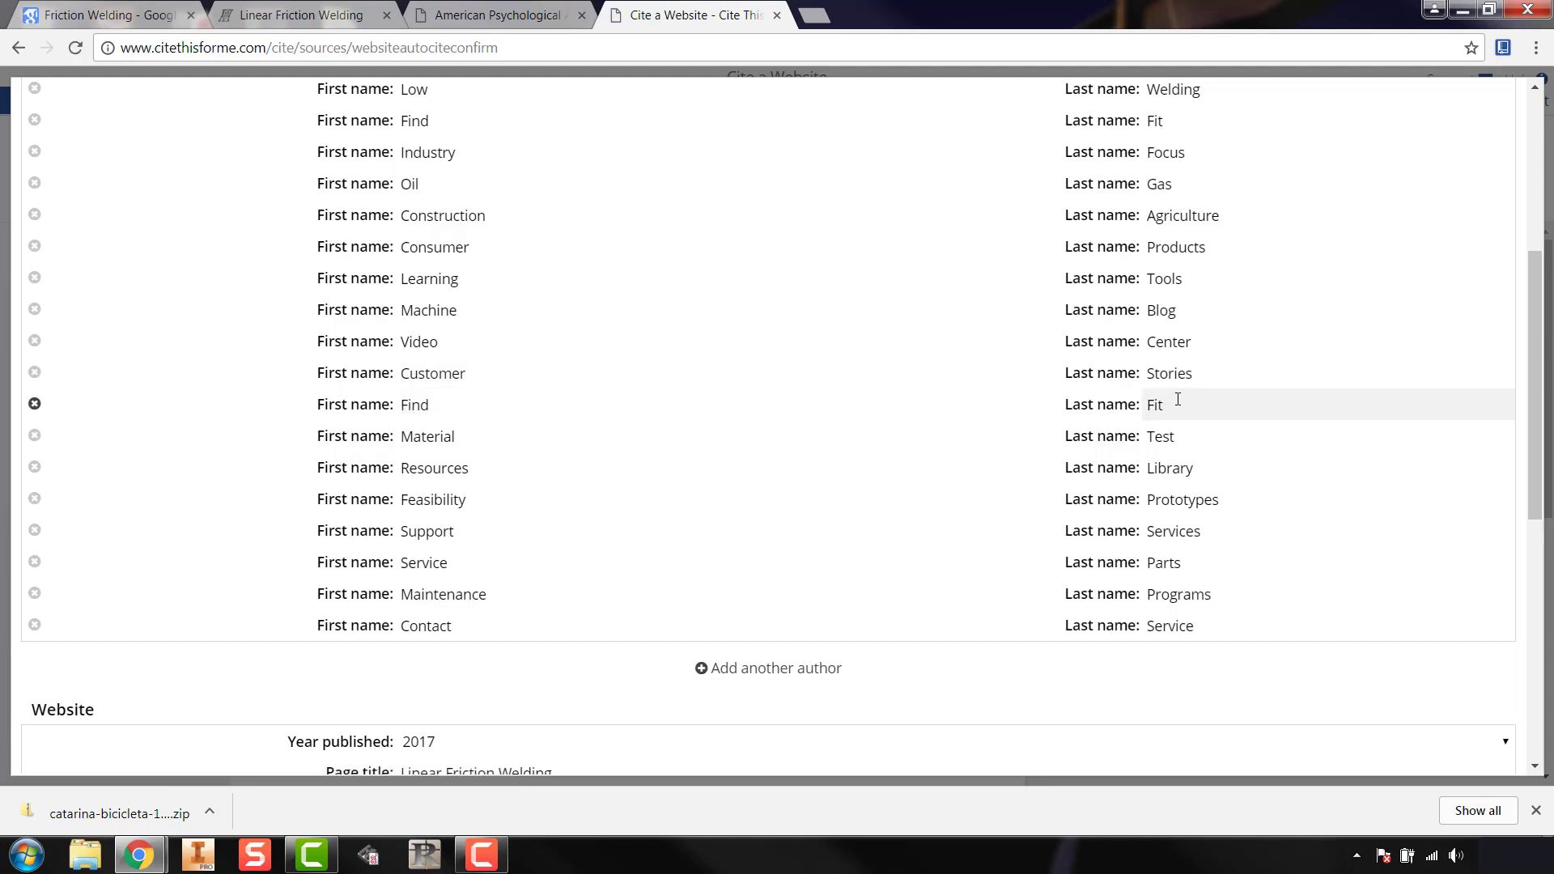
{"action": "scroll", "coordinate": [767, 359], "scroll_direction": "up", "scroll_amount": 1}
{"action": "scroll", "coordinate": [768, 360], "scroll_direction": "up", "scroll_amount": 2}
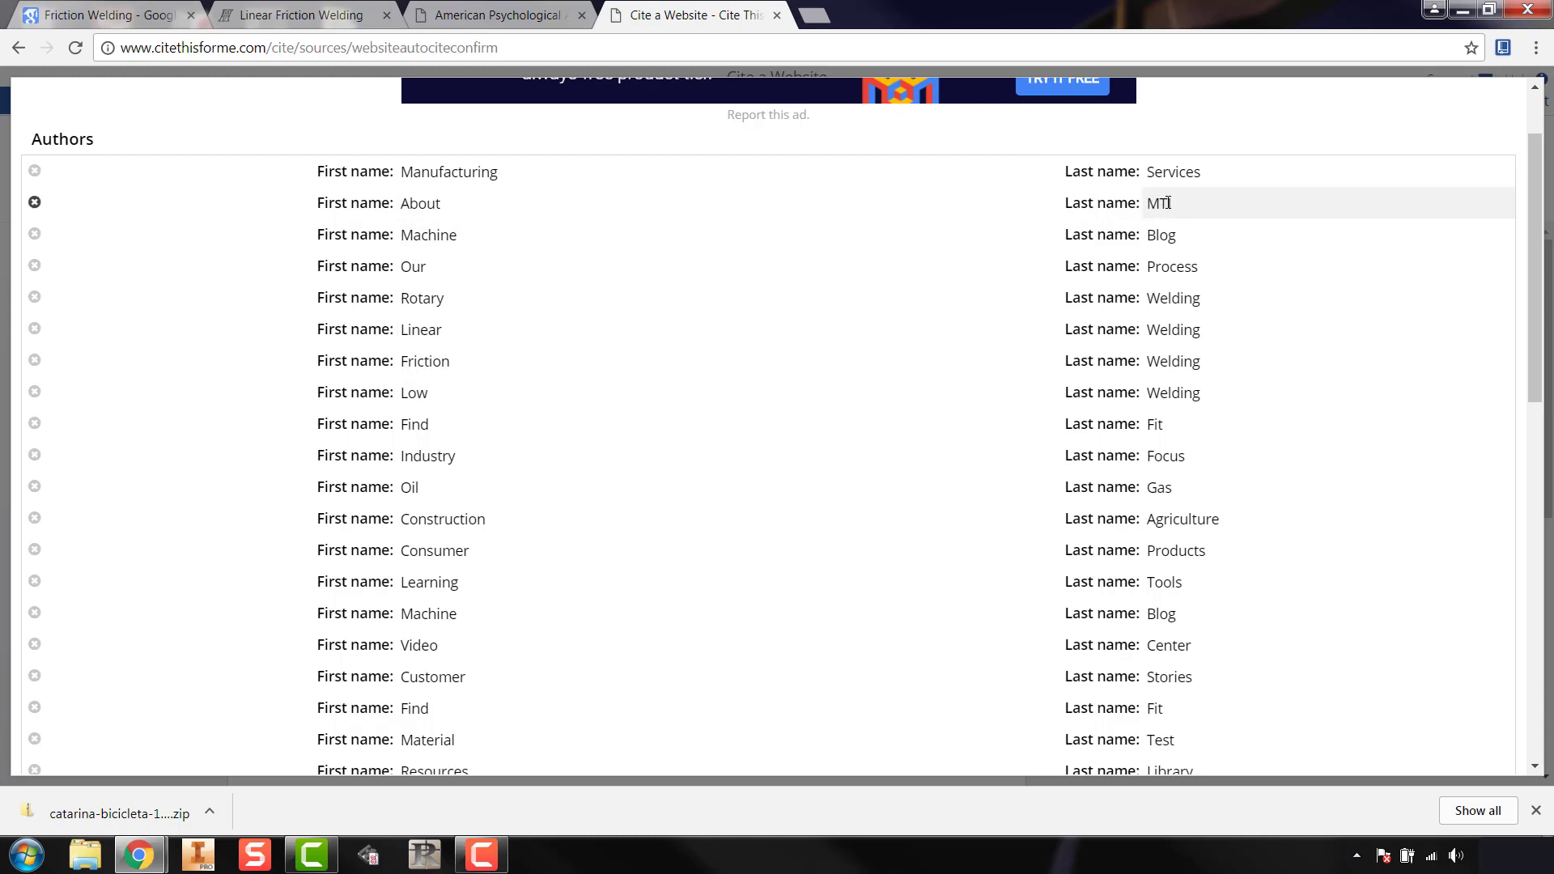
{"action": "left_click", "coordinate": [33, 171]}
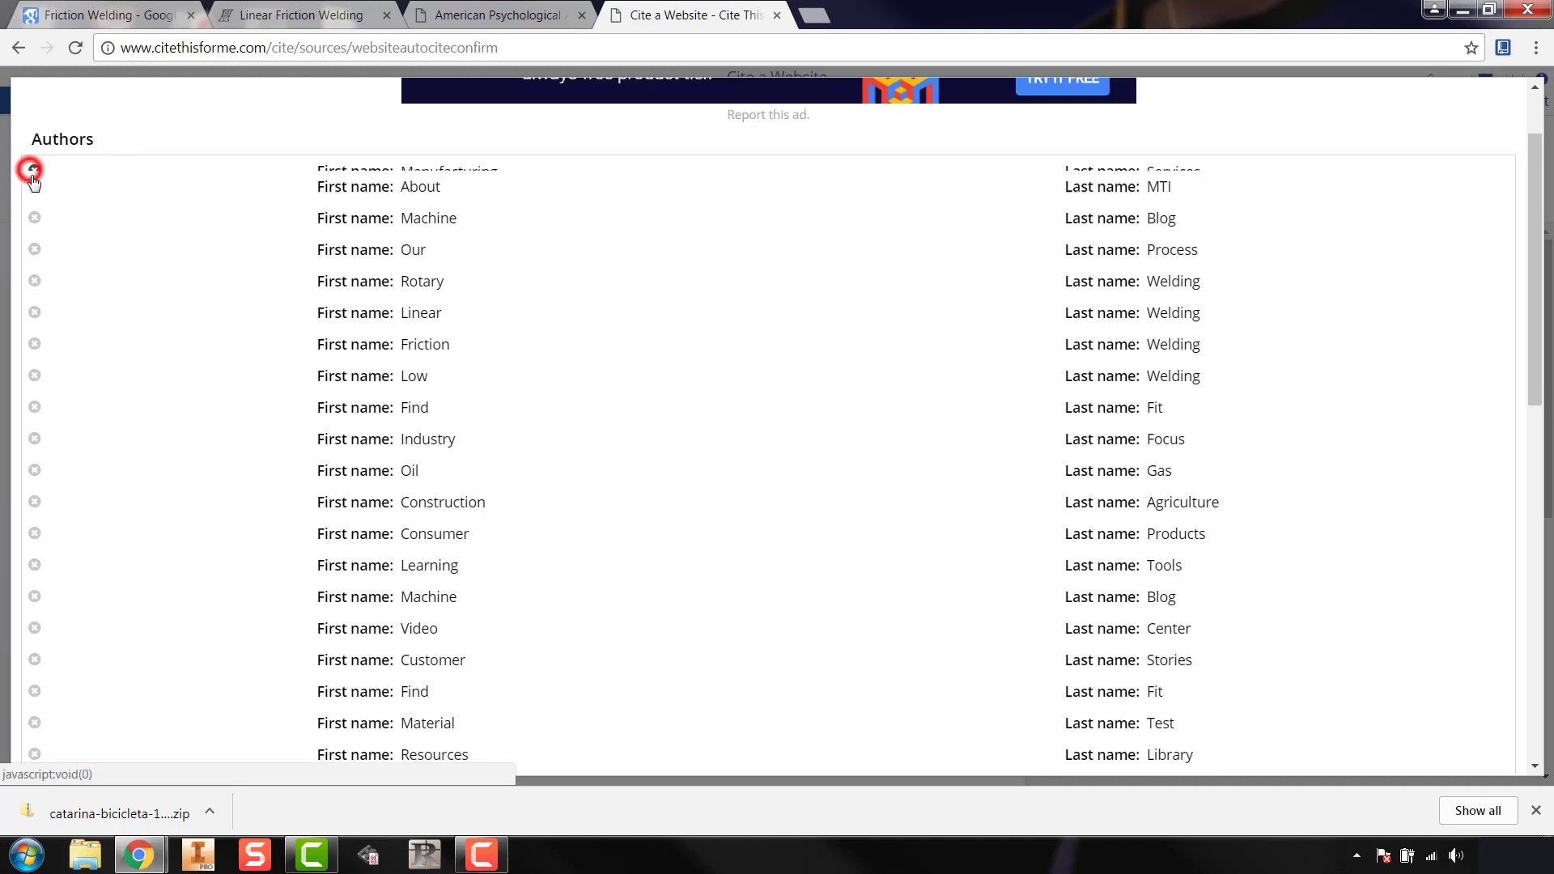
{"action": "left_click", "coordinate": [35, 202]}
{"action": "left_click", "coordinate": [34, 203]}
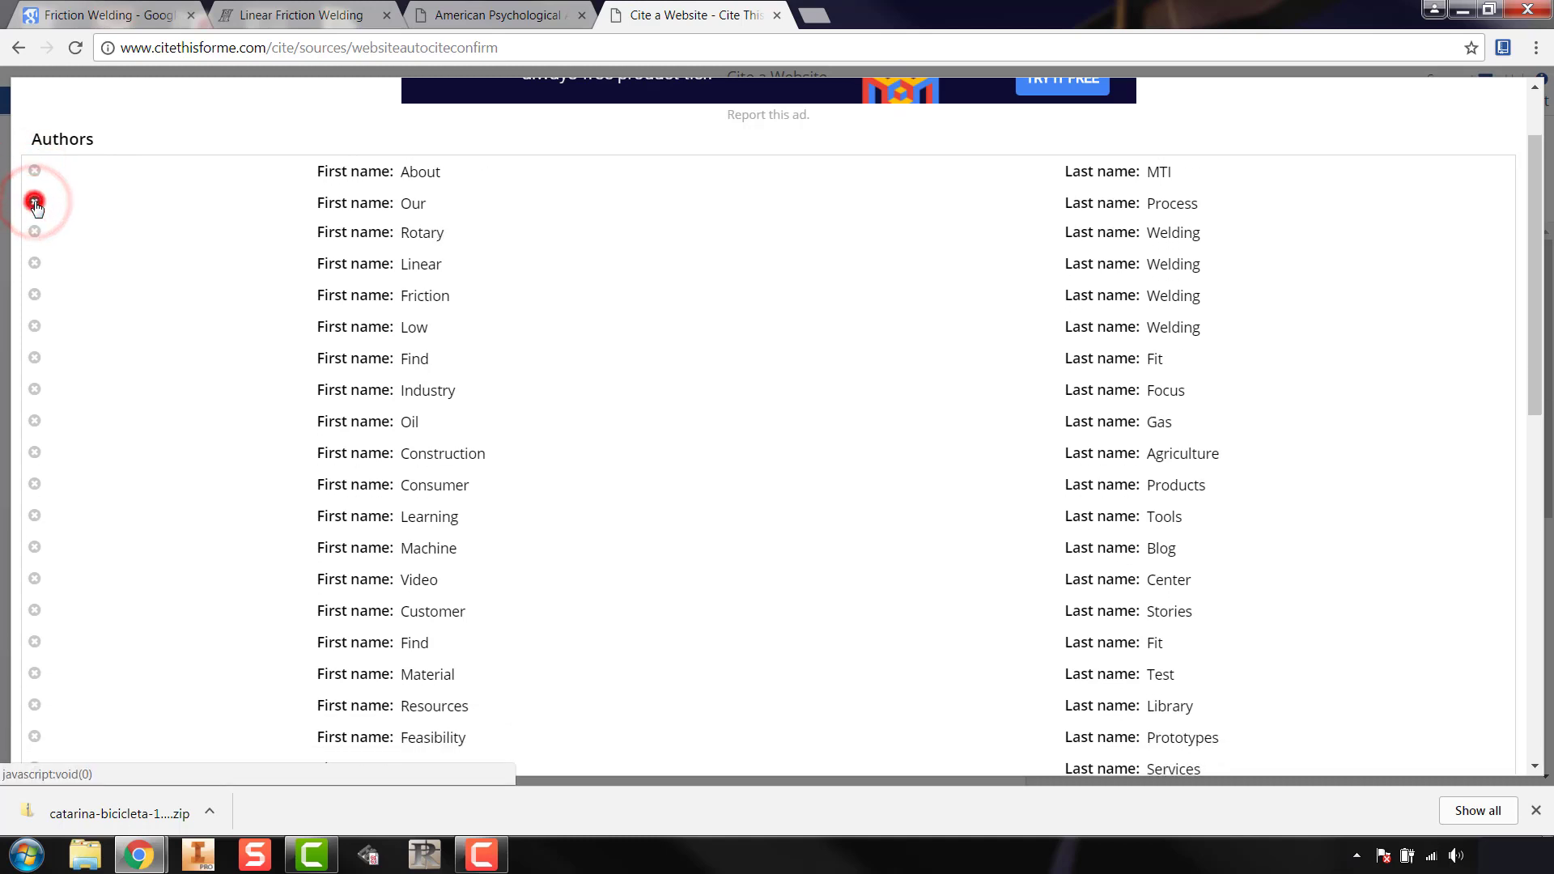
{"action": "left_click", "coordinate": [35, 202]}
{"action": "left_click", "coordinate": [35, 203]}
{"action": "left_click", "coordinate": [35, 203]}
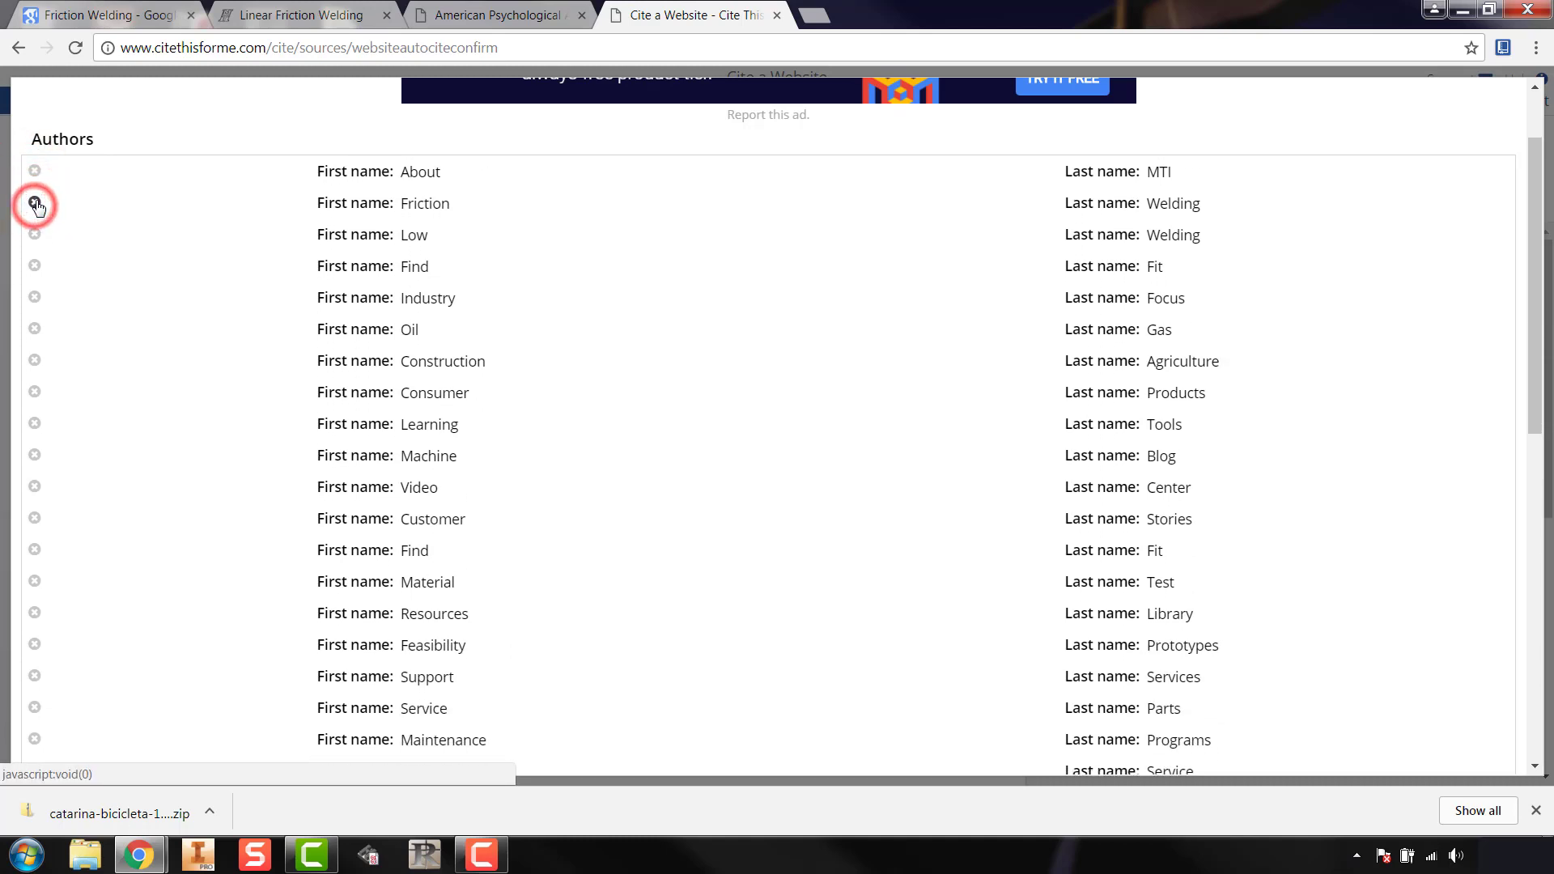
{"action": "left_click", "coordinate": [35, 202]}
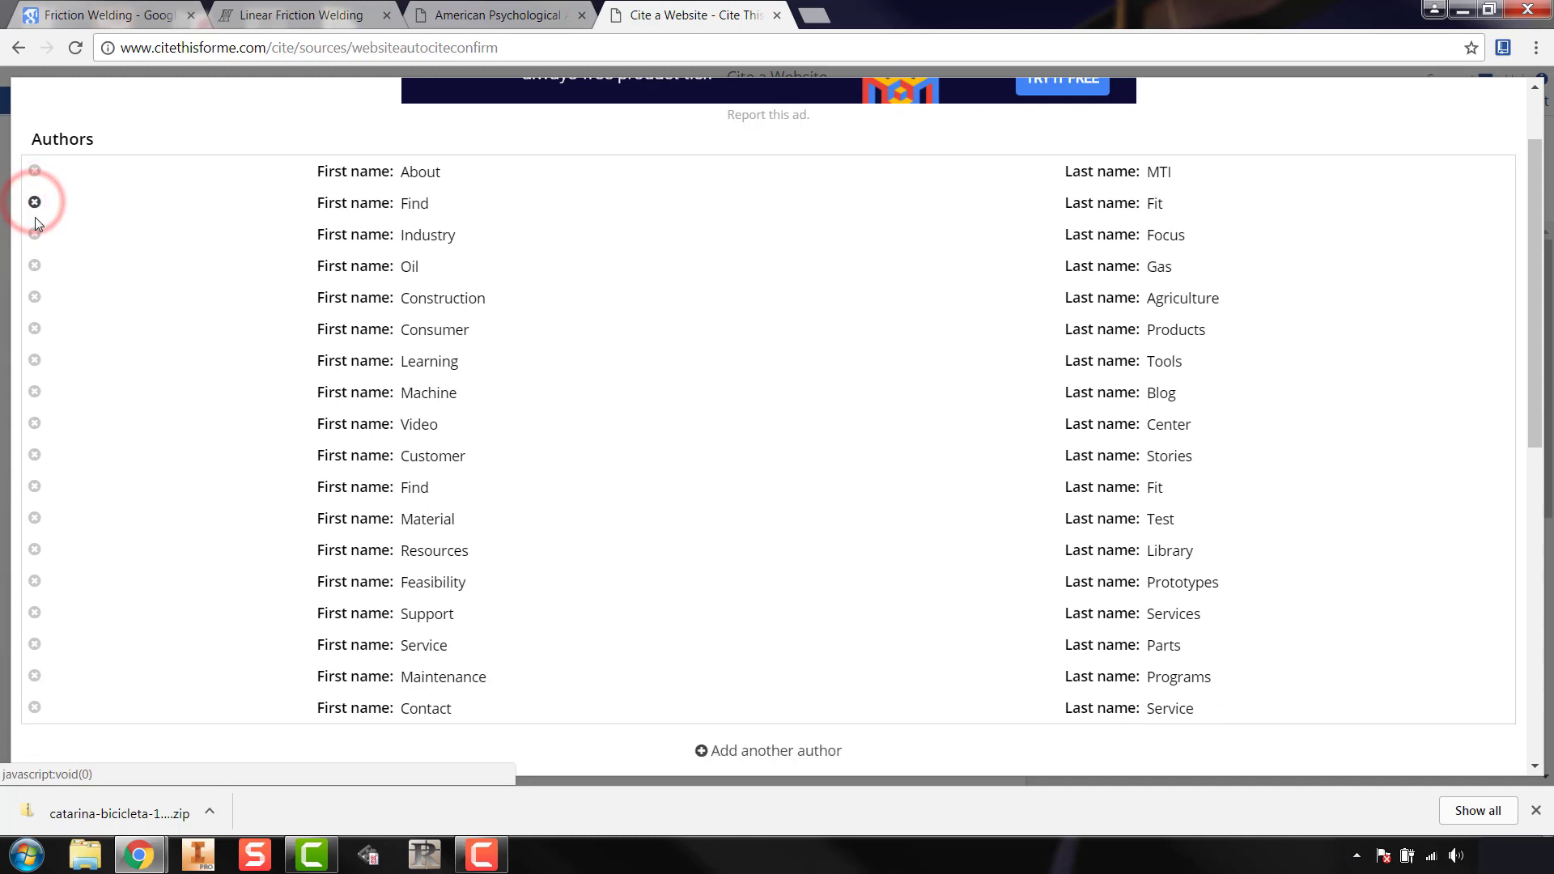
{"action": "left_click", "coordinate": [35, 202]}
{"action": "left_click", "coordinate": [35, 203]}
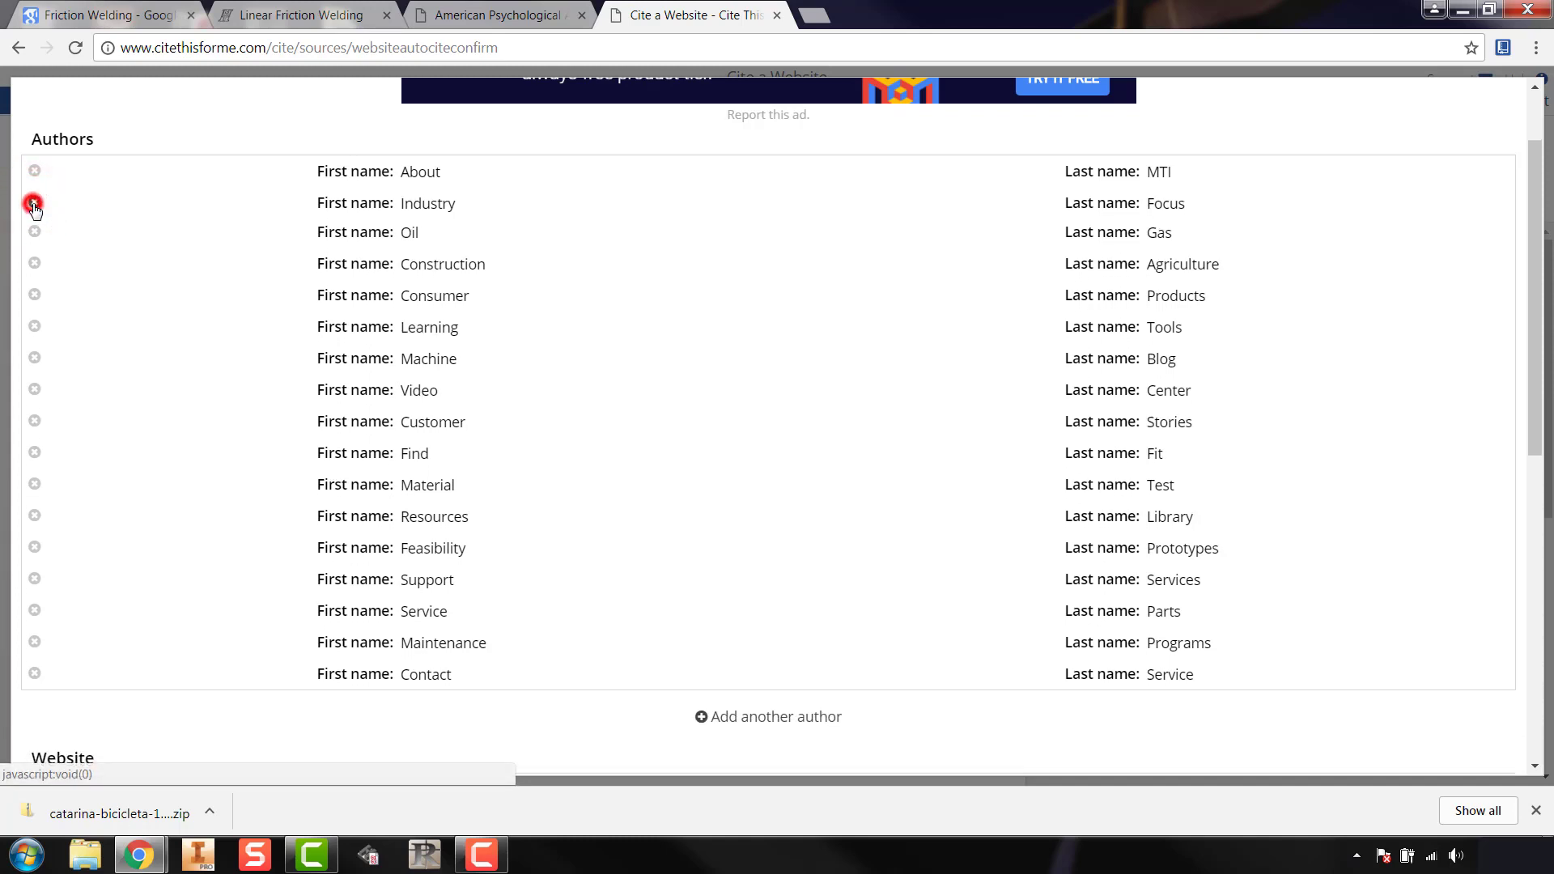
{"action": "left_click", "coordinate": [34, 202]}
{"action": "left_click", "coordinate": [35, 202]}
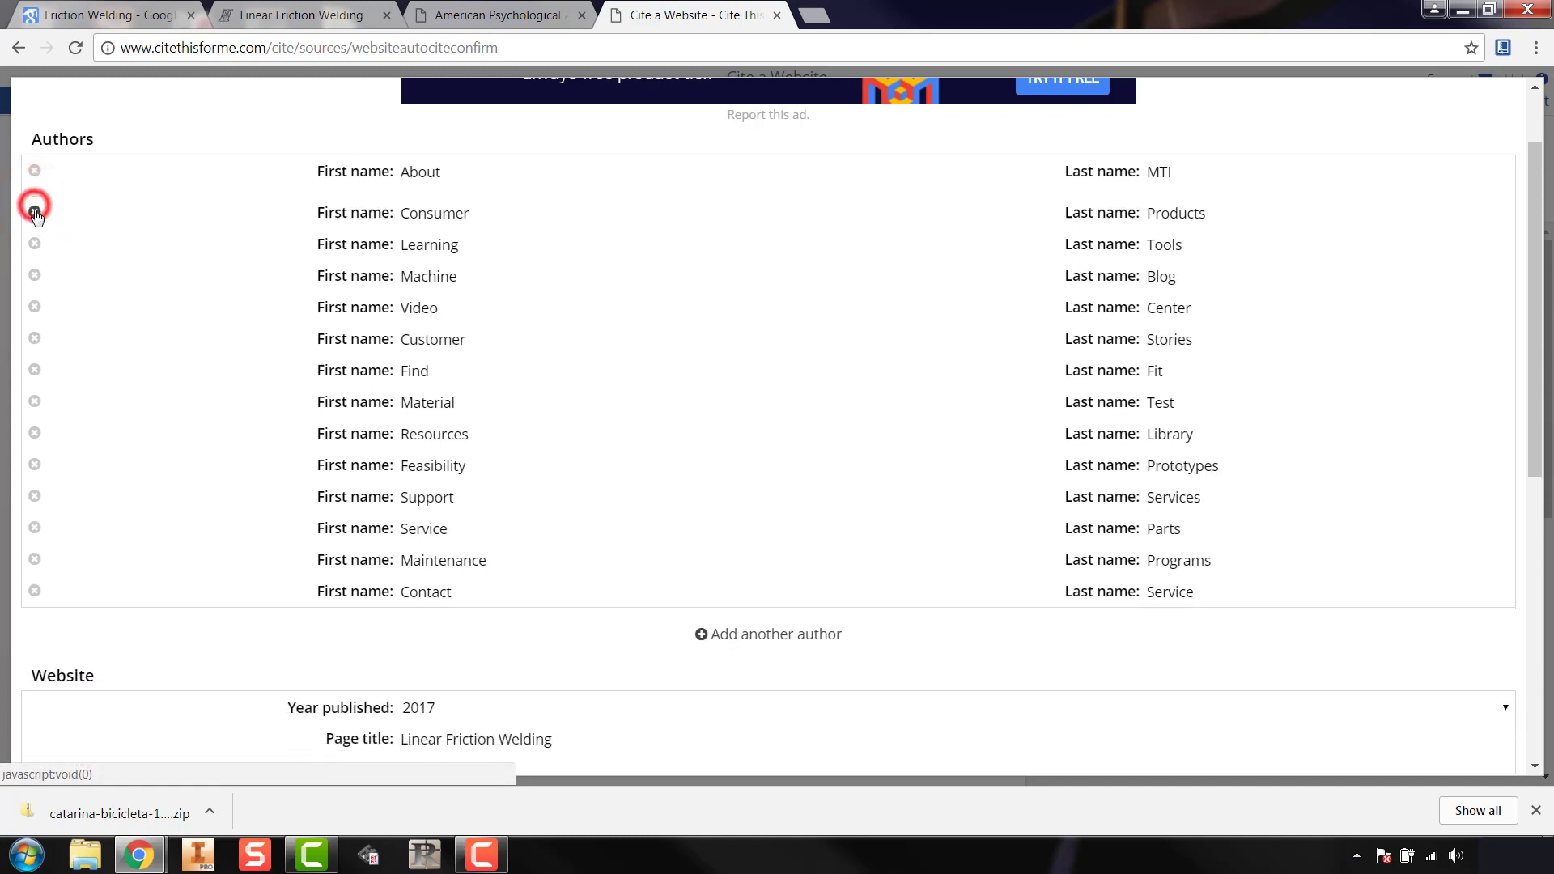
{"action": "left_click", "coordinate": [35, 202]}
{"action": "left_click", "coordinate": [35, 203]}
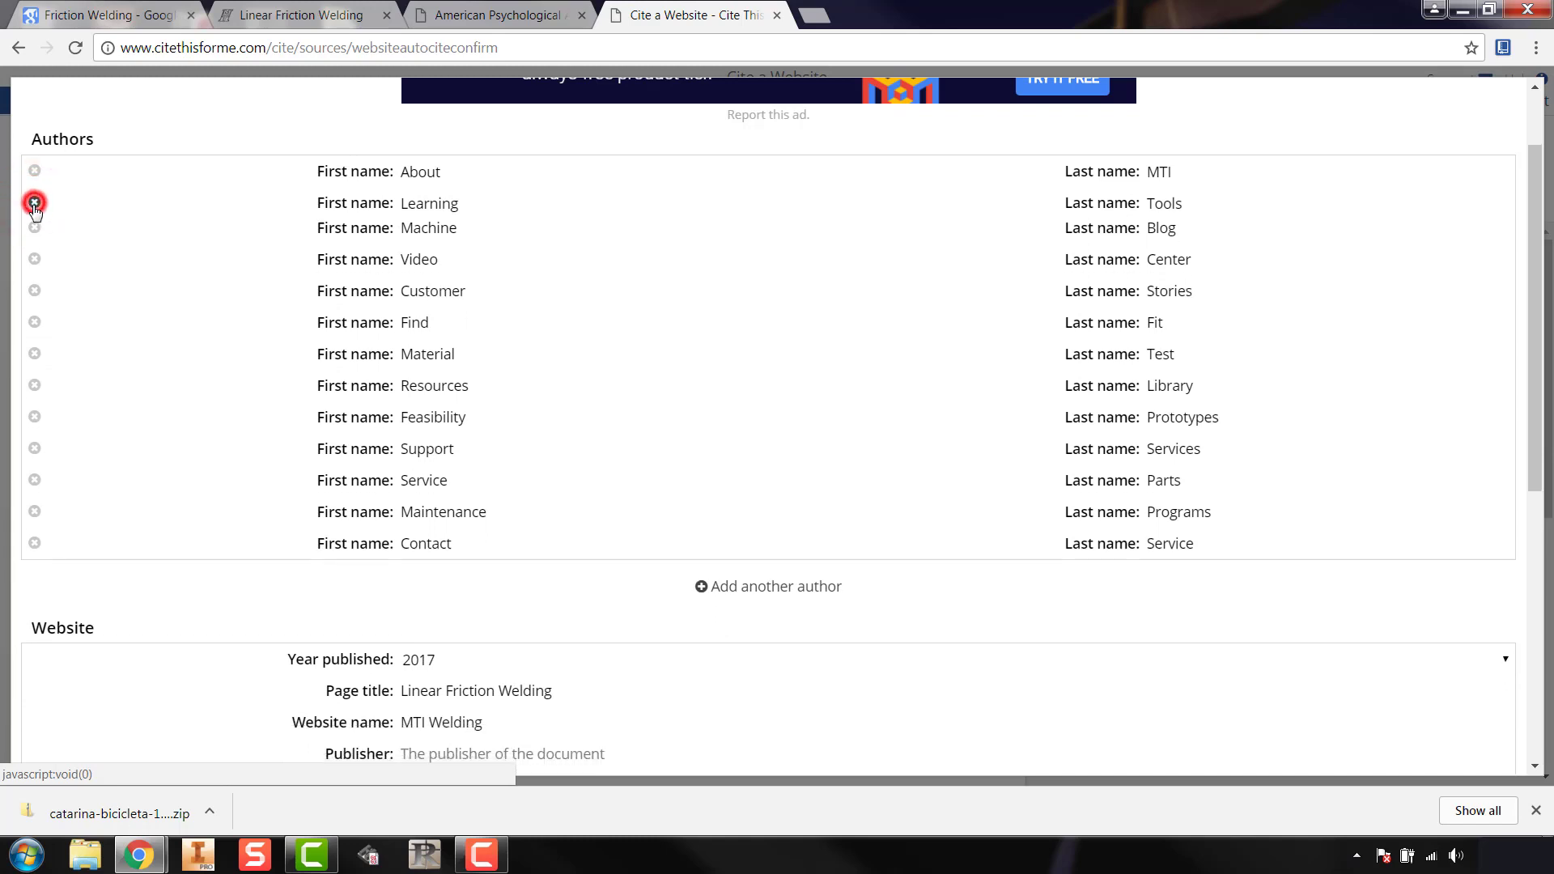
{"action": "left_click", "coordinate": [35, 202]}
{"action": "left_click", "coordinate": [35, 202]}
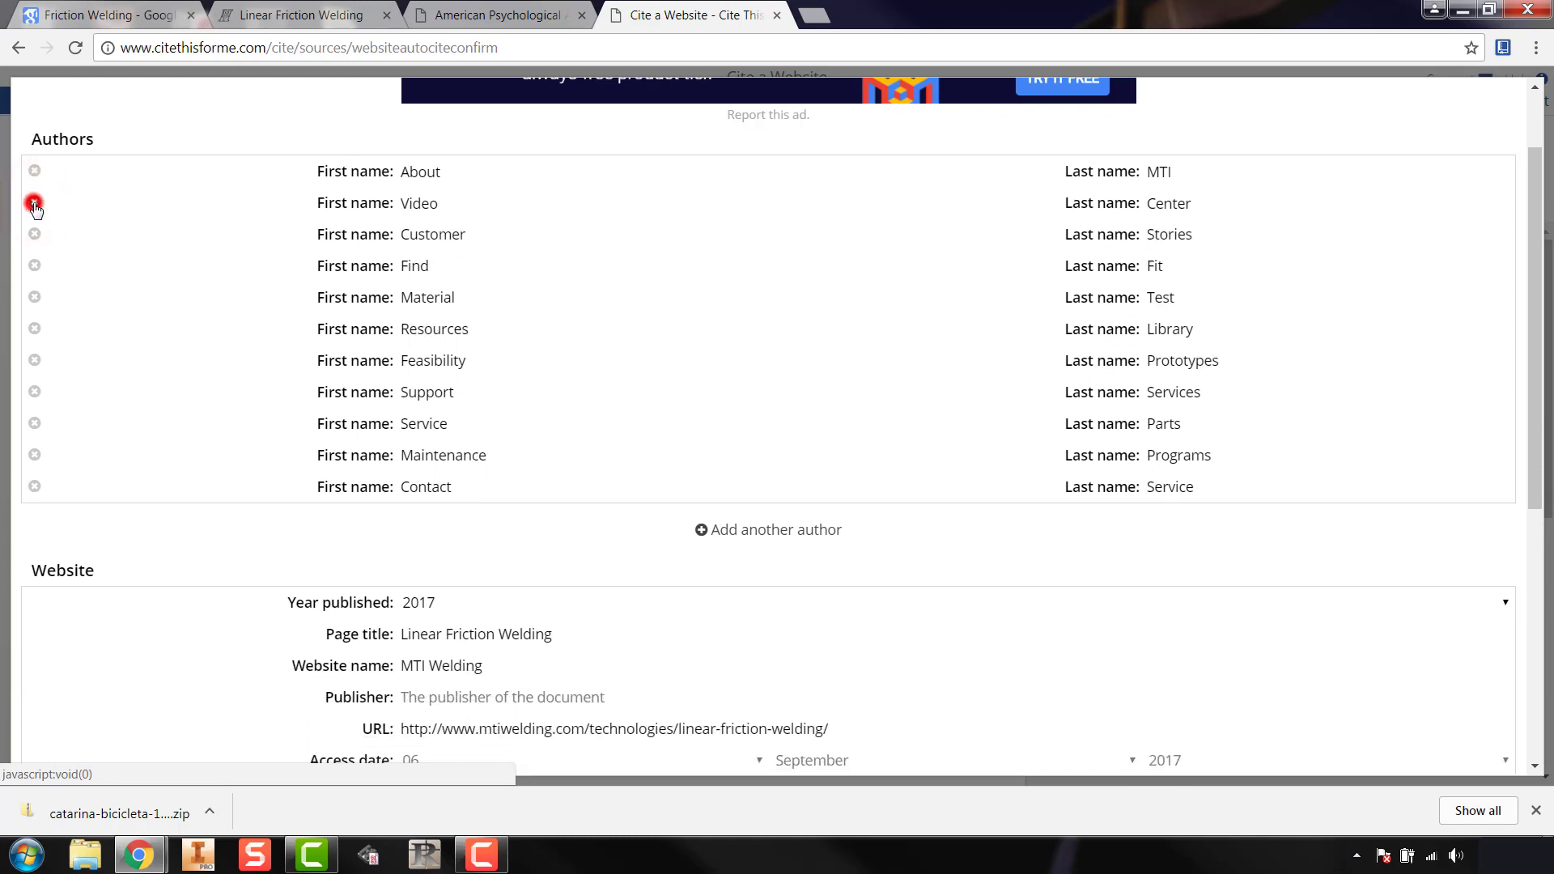
{"action": "left_click", "coordinate": [35, 202]}
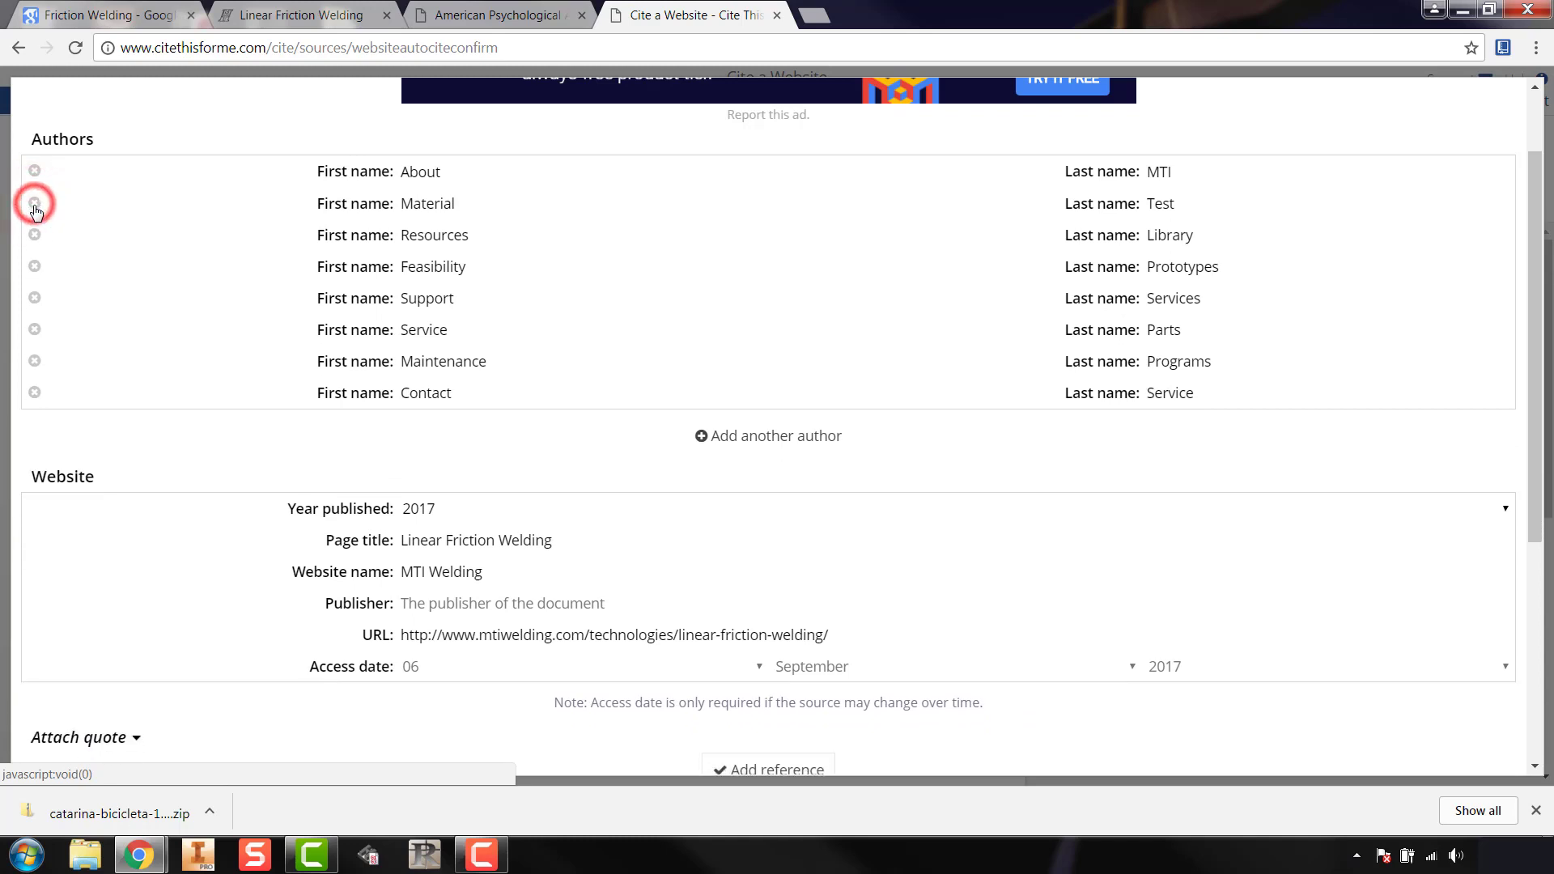
{"action": "left_click", "coordinate": [35, 202]}
{"action": "left_click", "coordinate": [34, 202]}
{"action": "left_click", "coordinate": [34, 202]}
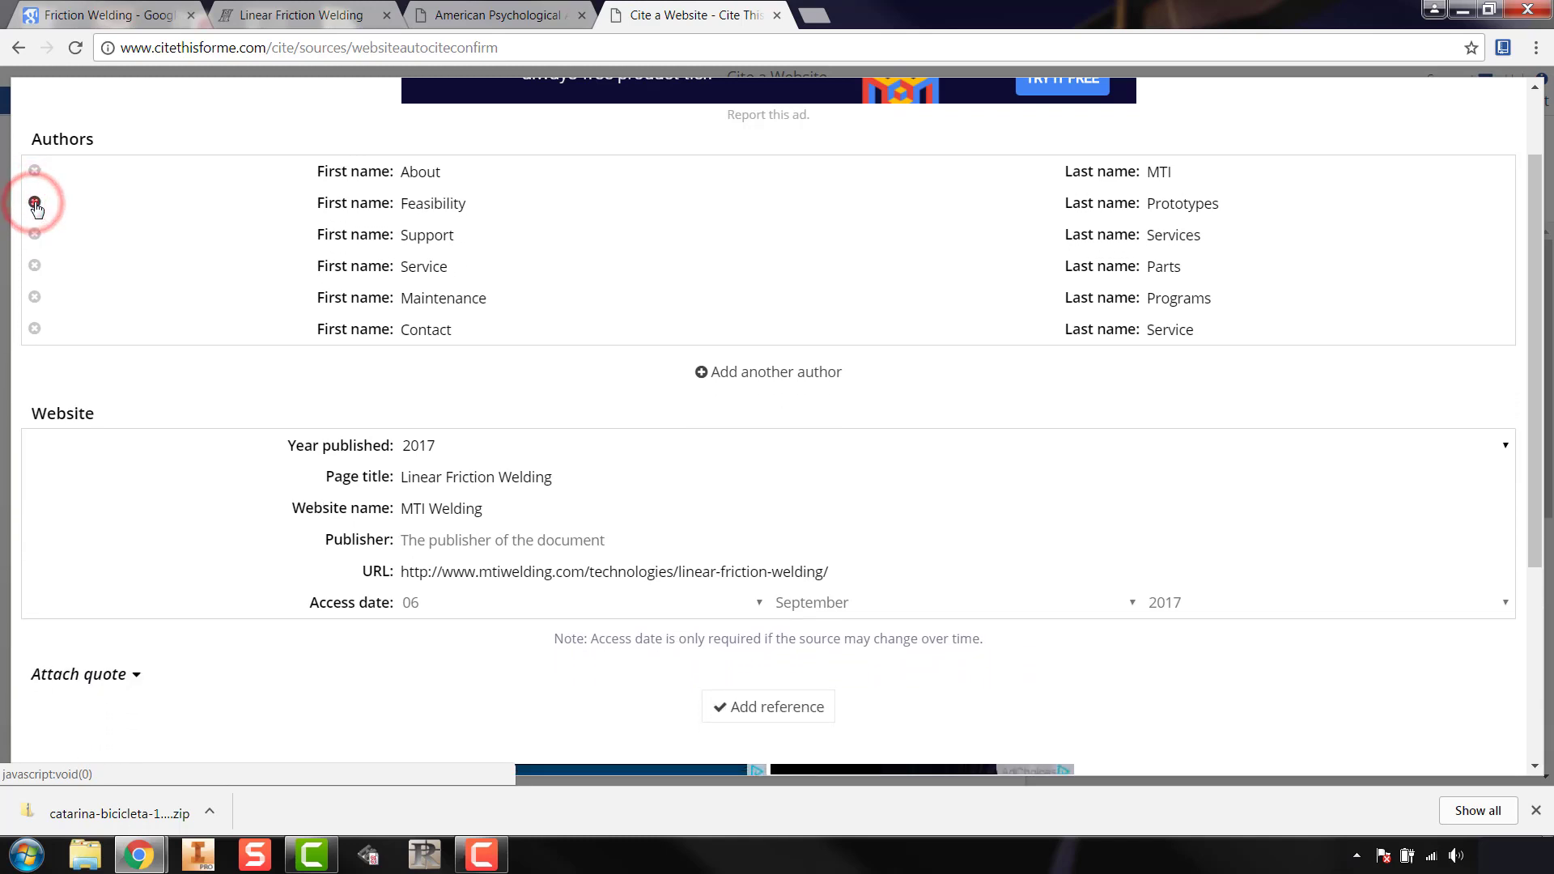
{"action": "left_click", "coordinate": [35, 203]}
{"action": "left_click", "coordinate": [35, 202]}
{"action": "left_click", "coordinate": [34, 202]}
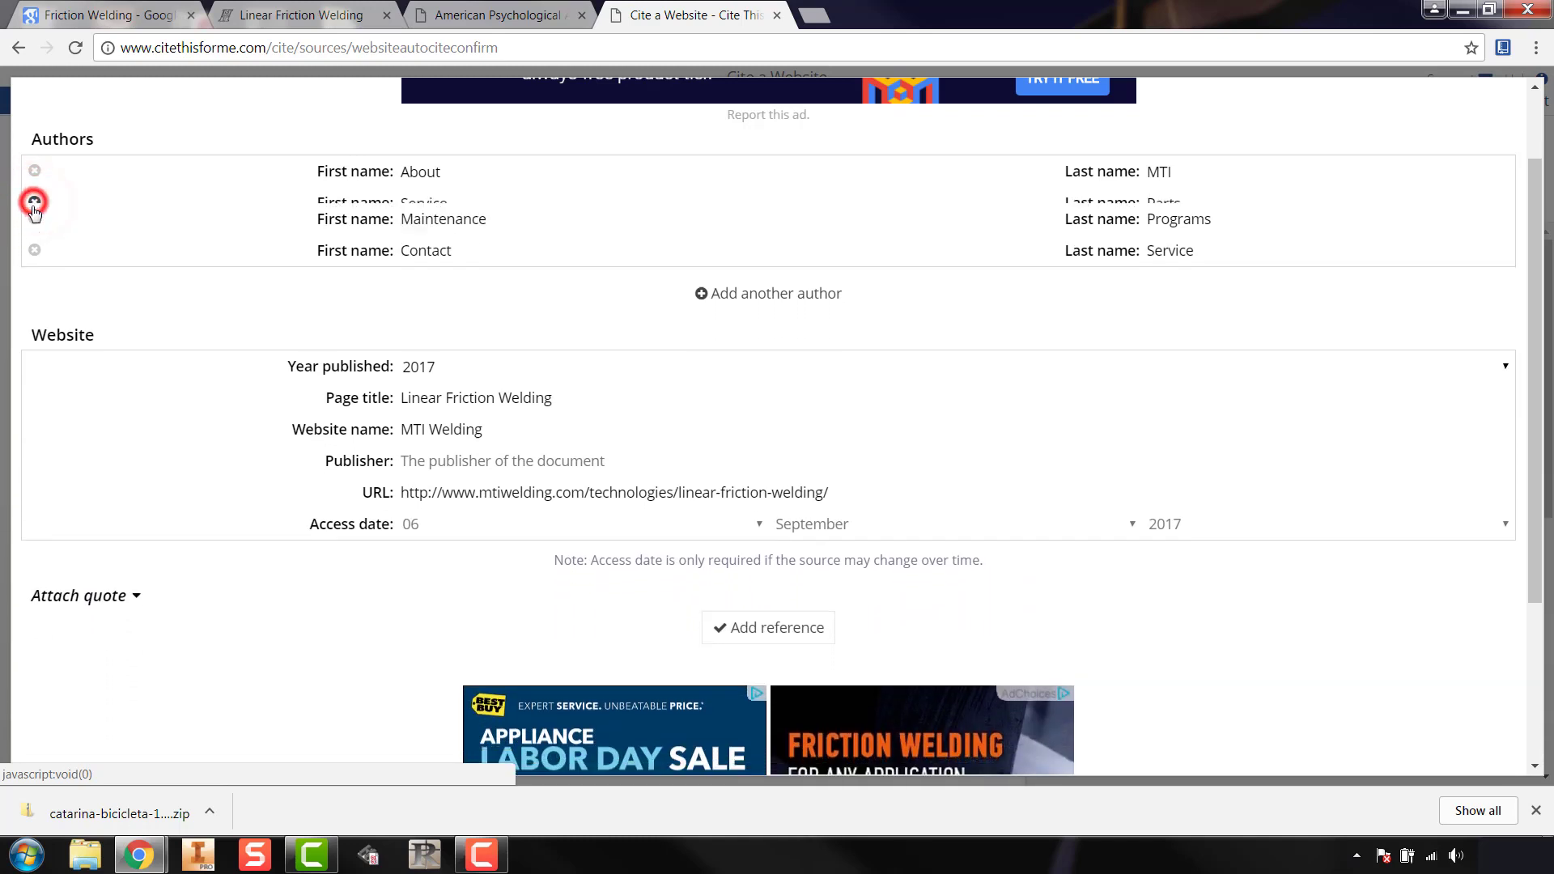
{"action": "left_click", "coordinate": [35, 202]}
{"action": "left_click", "coordinate": [35, 202]}
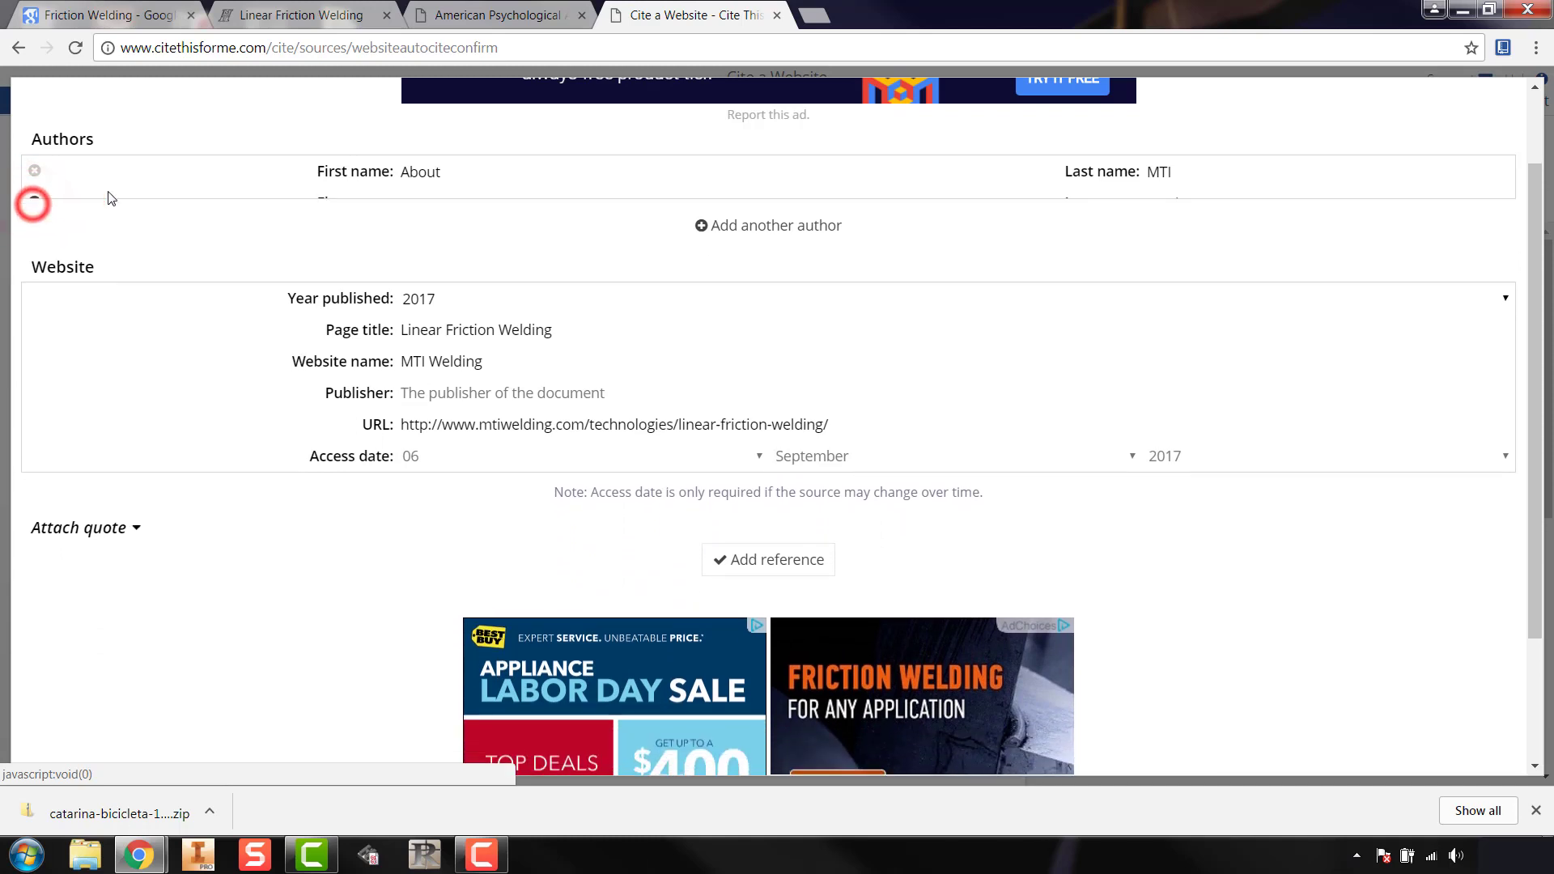
Step: Set the remaining author's first name to MTI and leave the last name blank
{"action": "left_click", "coordinate": [441, 172]}
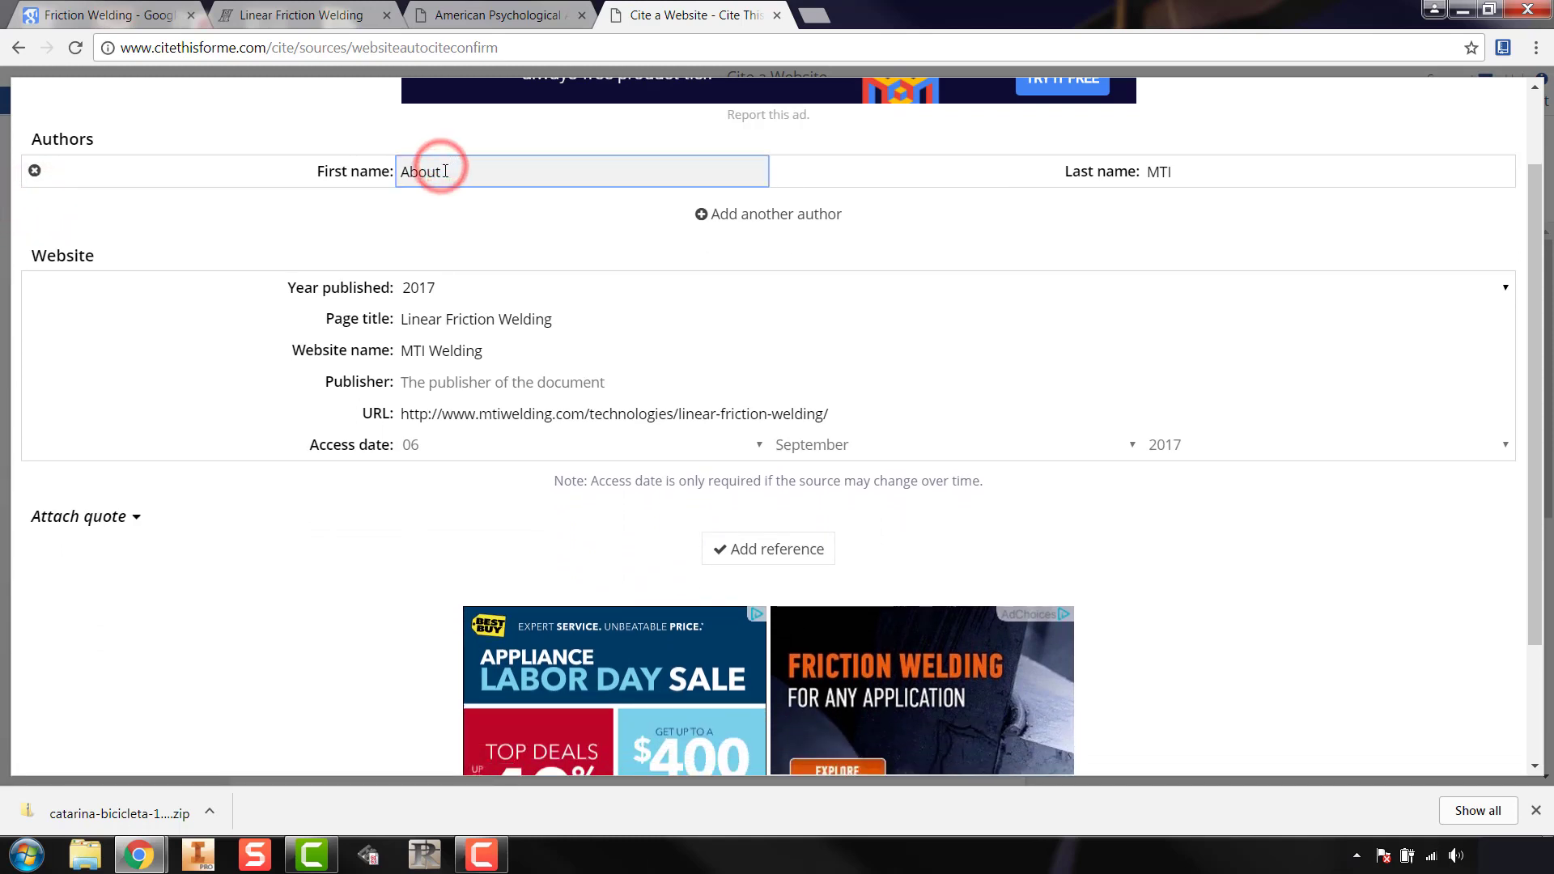
{"action": "key", "text": "BackSpace"}
{"action": "left_click", "coordinate": [1174, 173]}
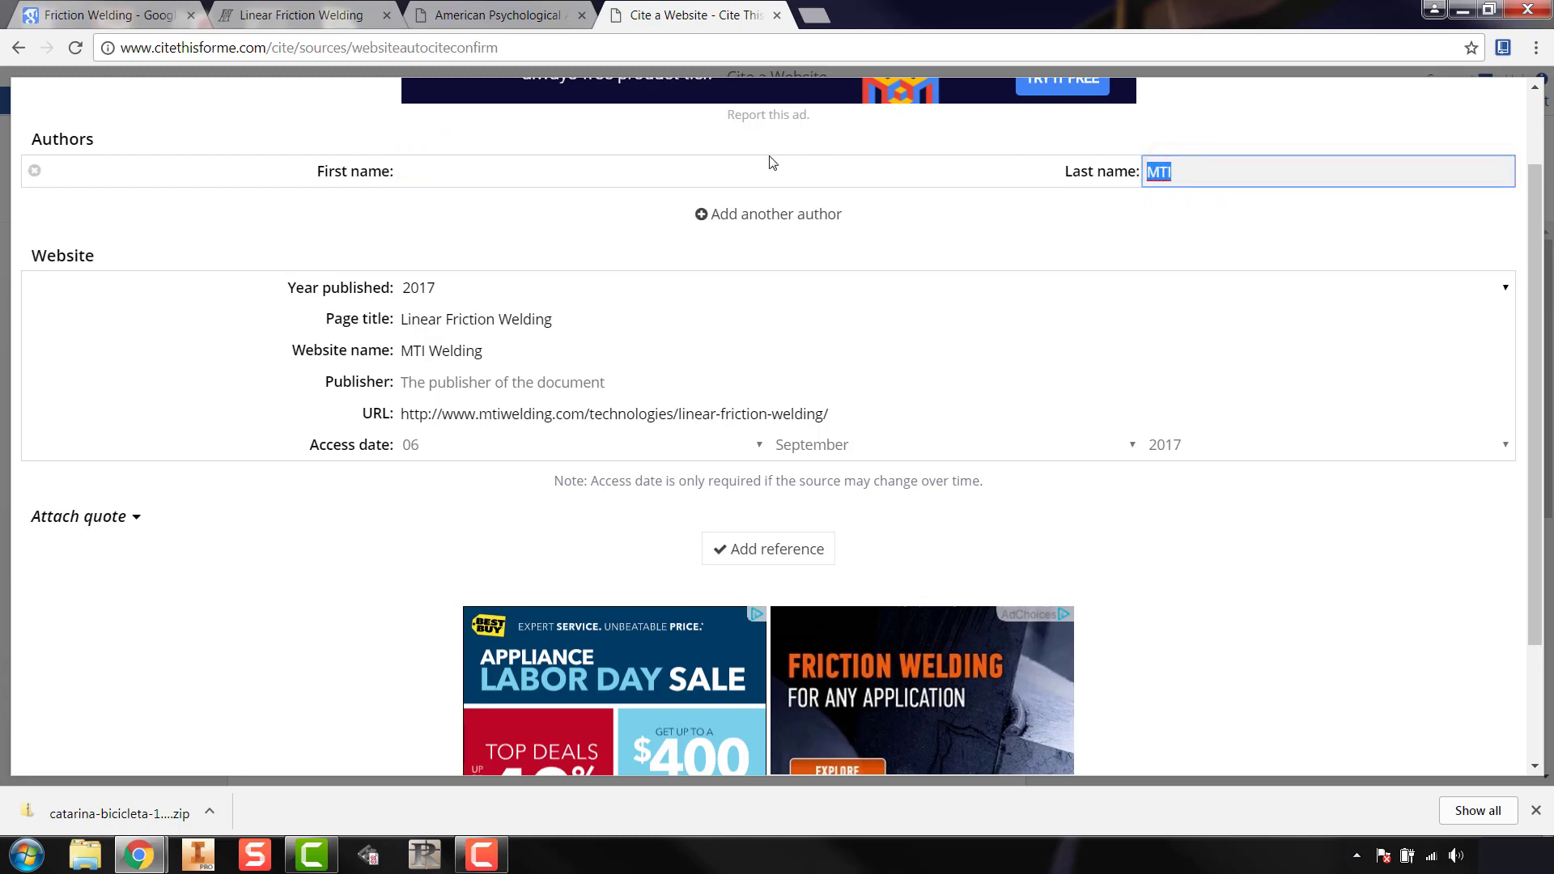
{"action": "left_click", "coordinate": [535, 171]}
{"action": "type", "text": "MTI"}
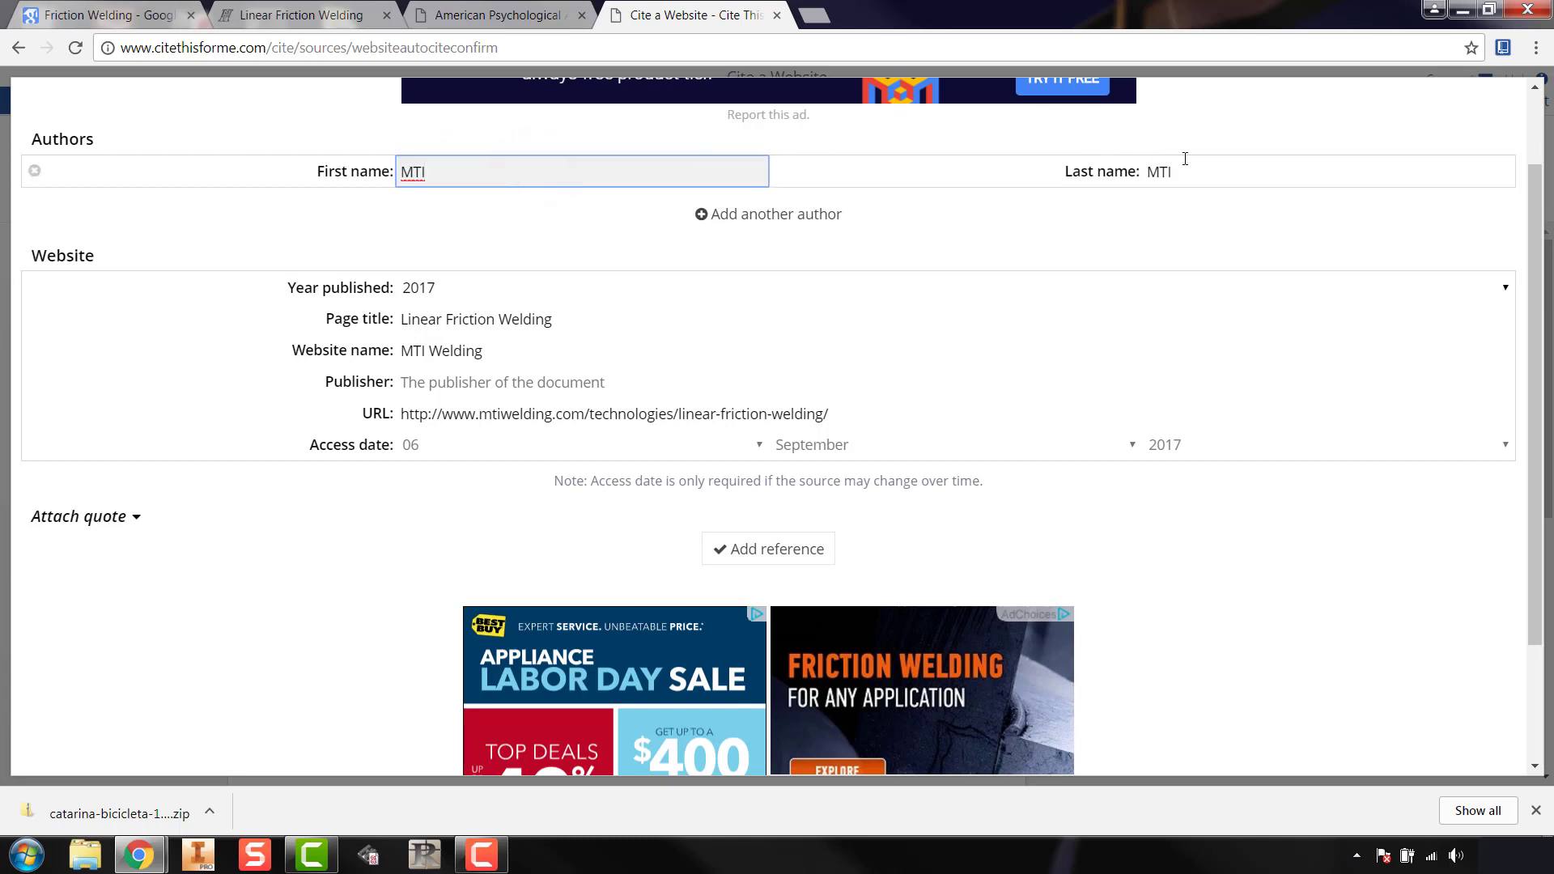
{"action": "double_click", "coordinate": [1186, 159]}
{"action": "key", "text": "BackSpace"}
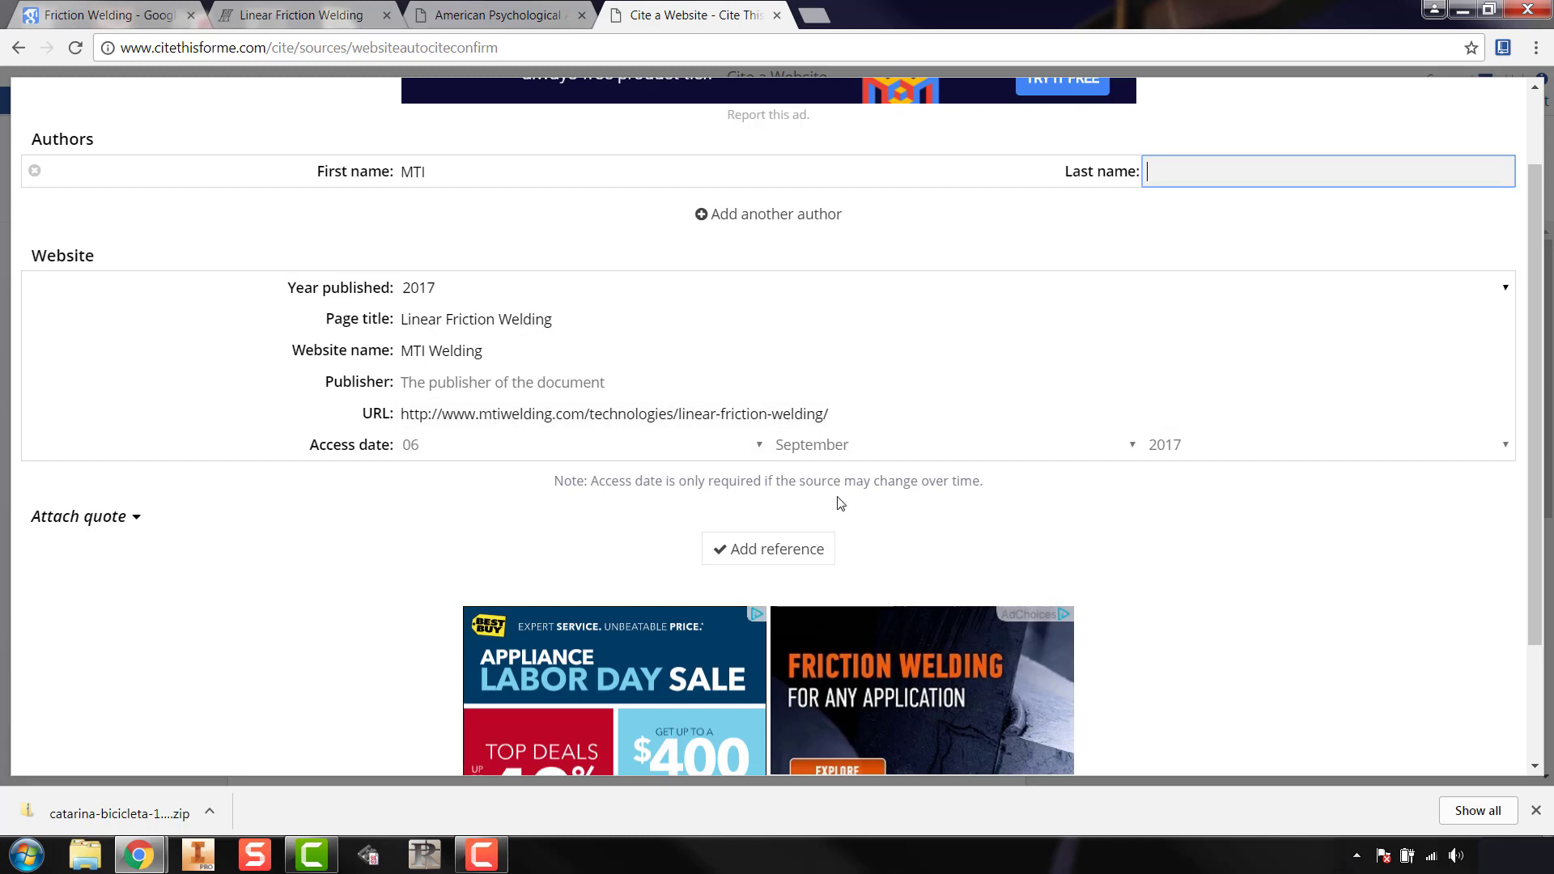
Step: Add the Linear Friction Welding reference to the bibliography and select its full reference text
{"action": "left_click", "coordinate": [793, 550]}
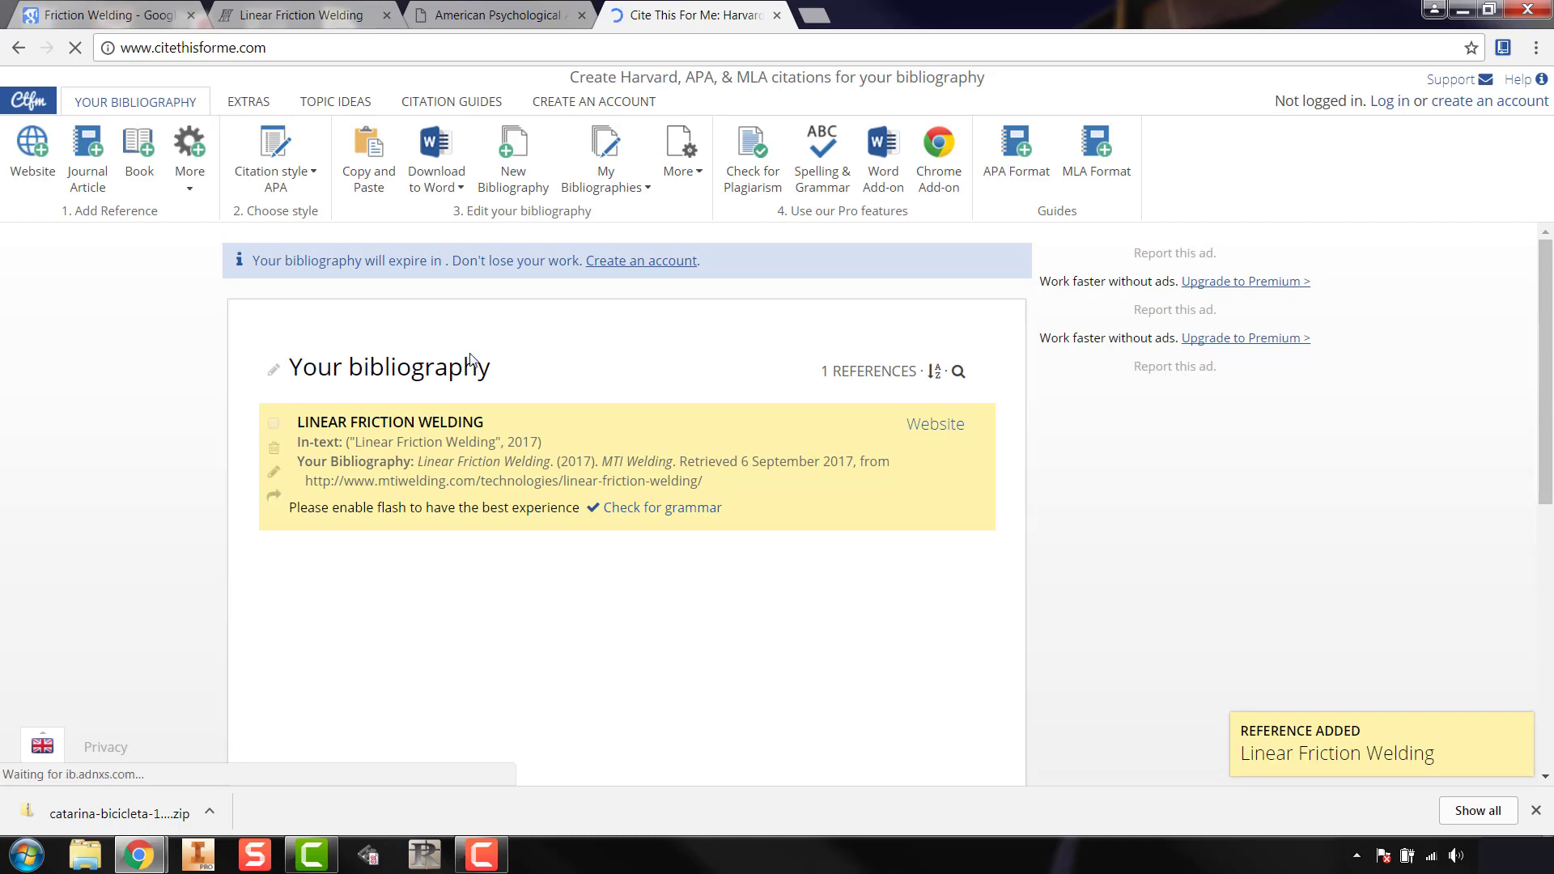
{"action": "triple_click", "coordinate": [421, 467]}
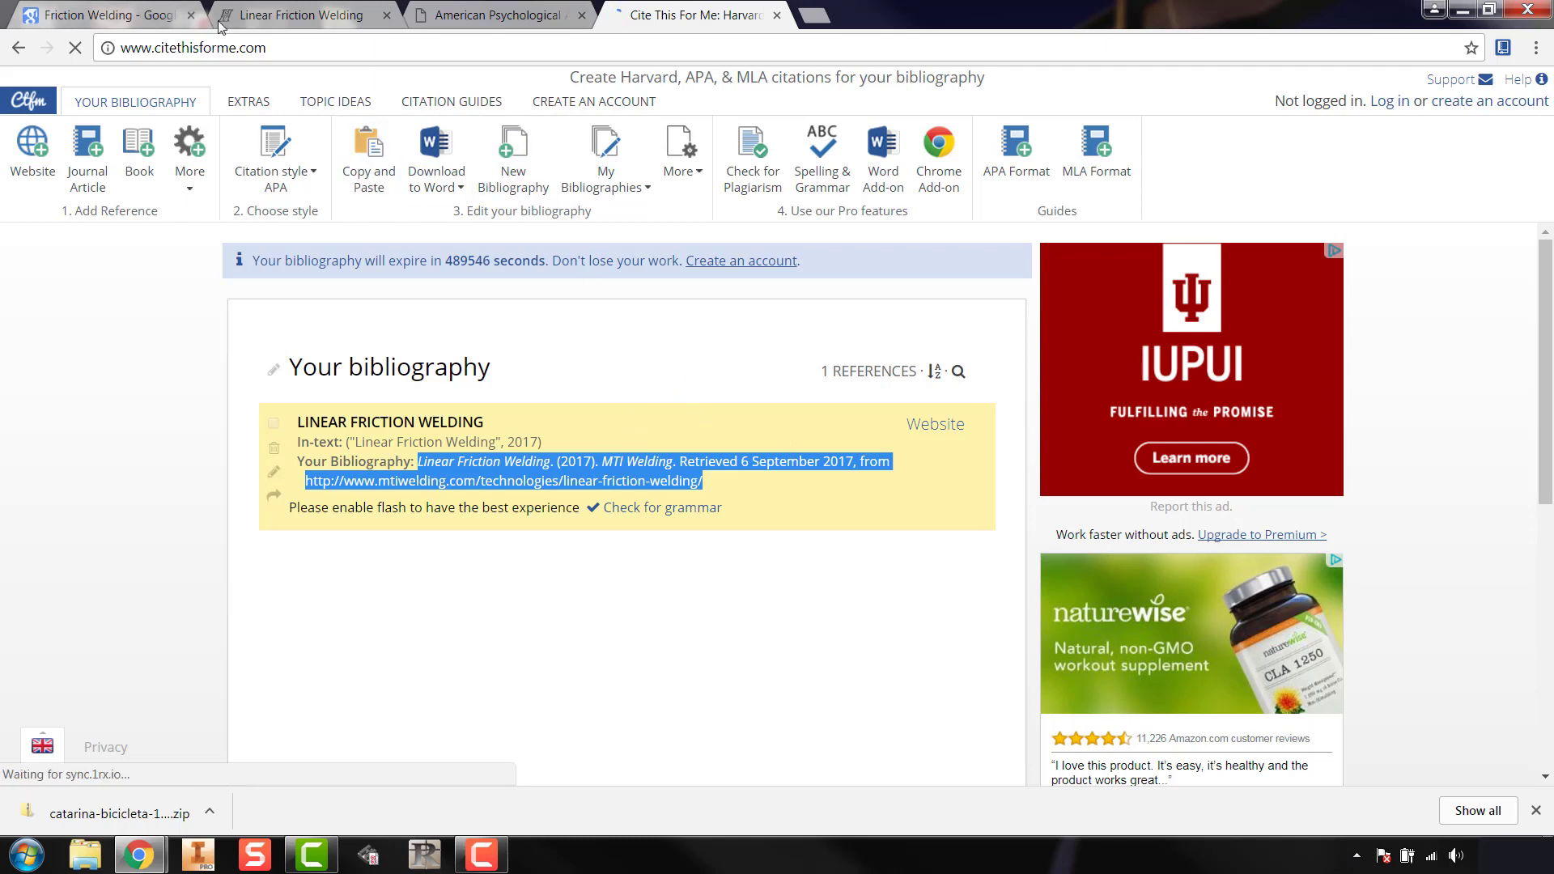
Step: View the abstract page of "Friction stir welding for the transportation industries" from the Google Scholar results, and return to the results
{"action": "left_click", "coordinate": [119, 11]}
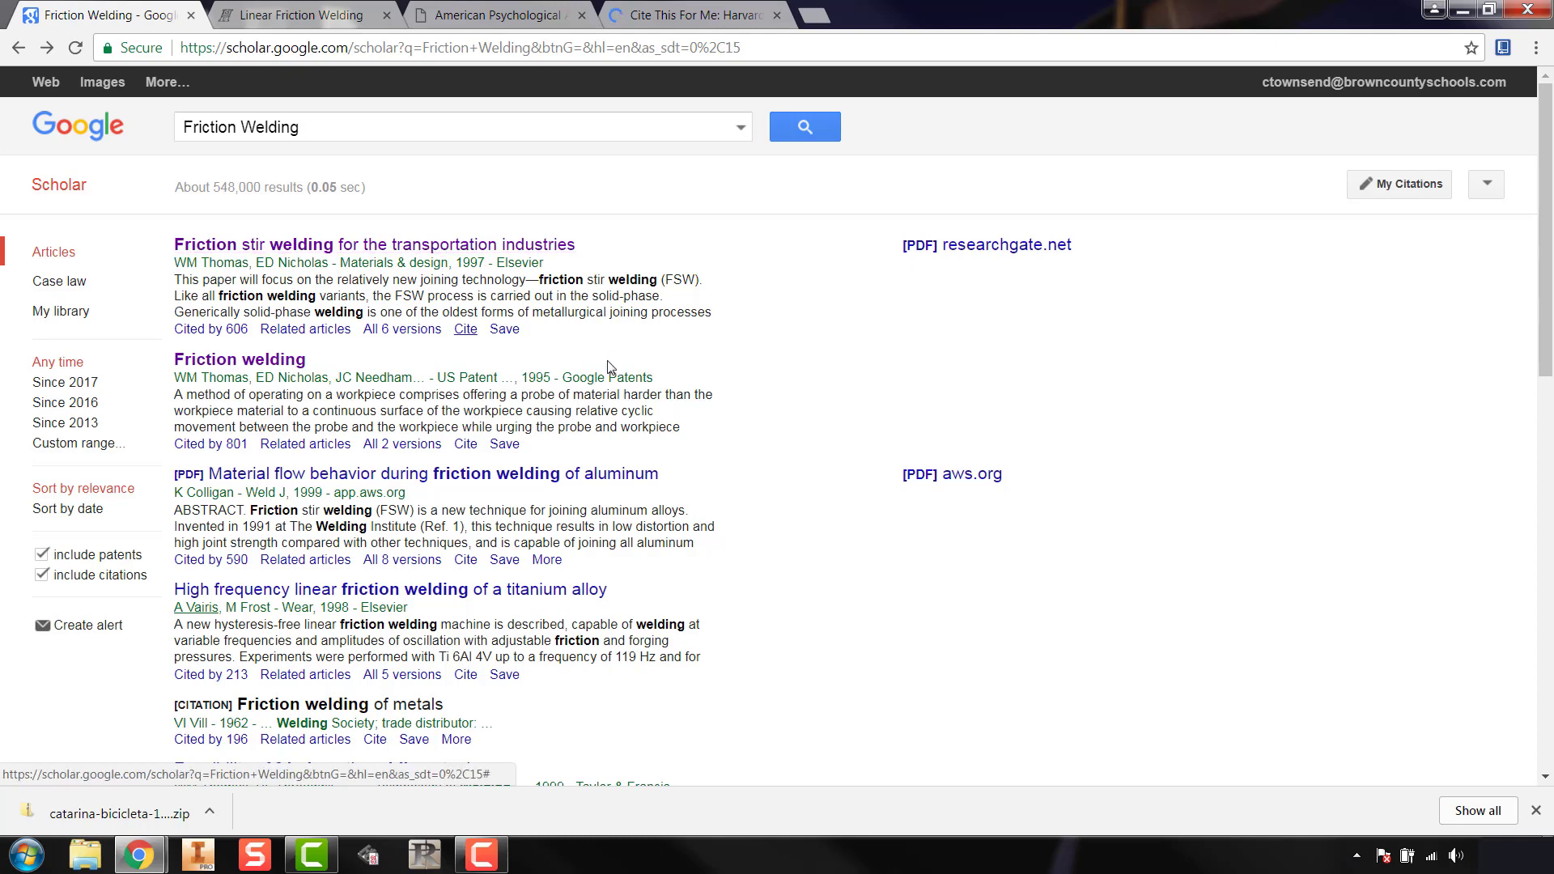
{"action": "left_click", "coordinate": [499, 246]}
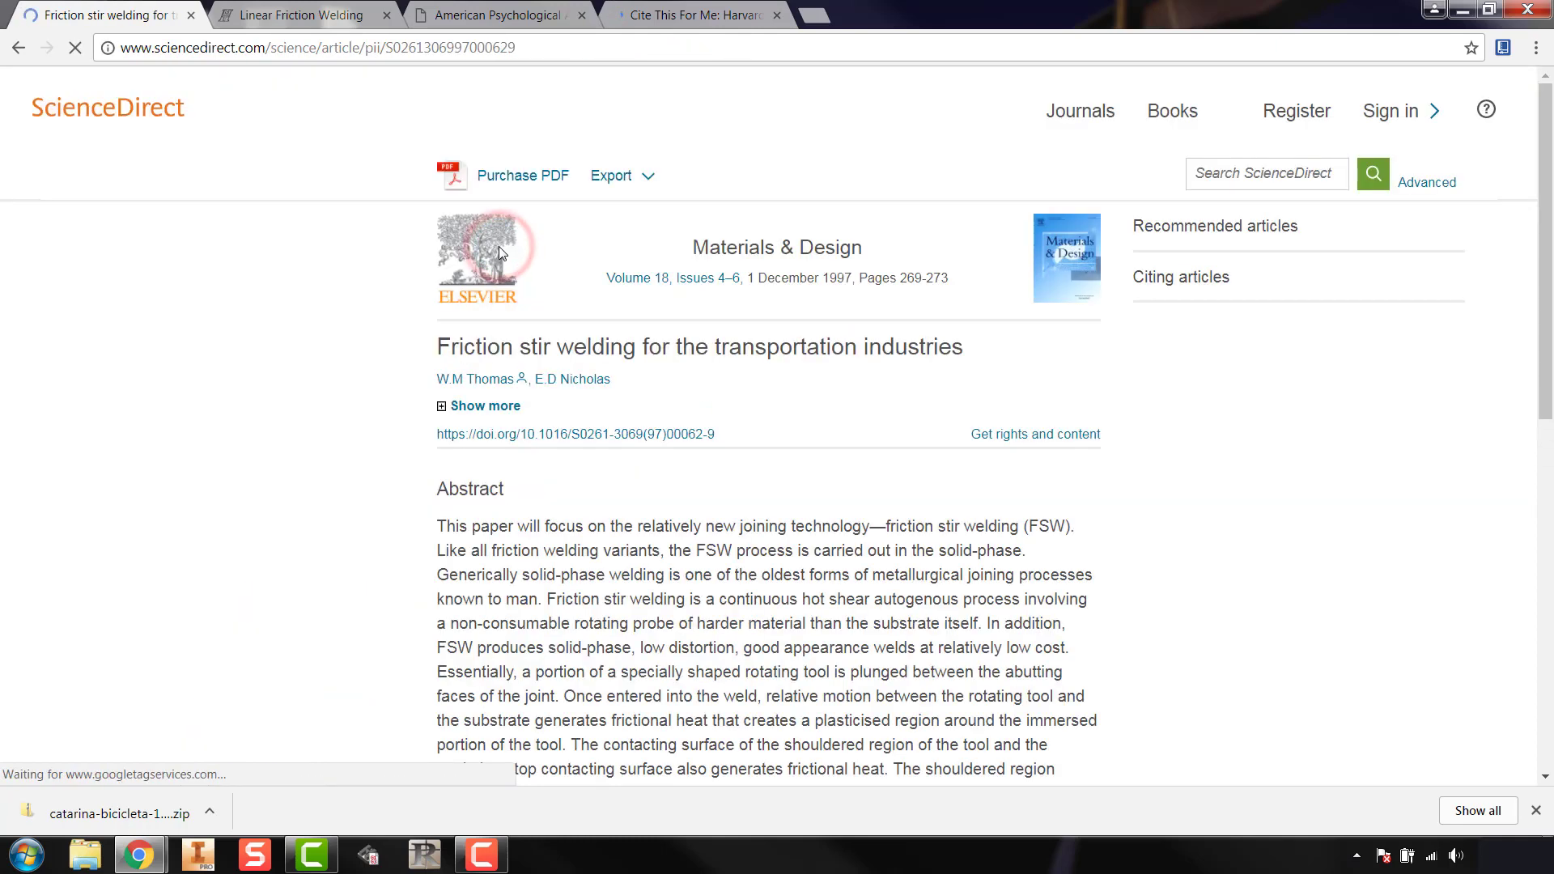
{"action": "scroll", "coordinate": [676, 535], "scroll_direction": "down", "scroll_amount": 1}
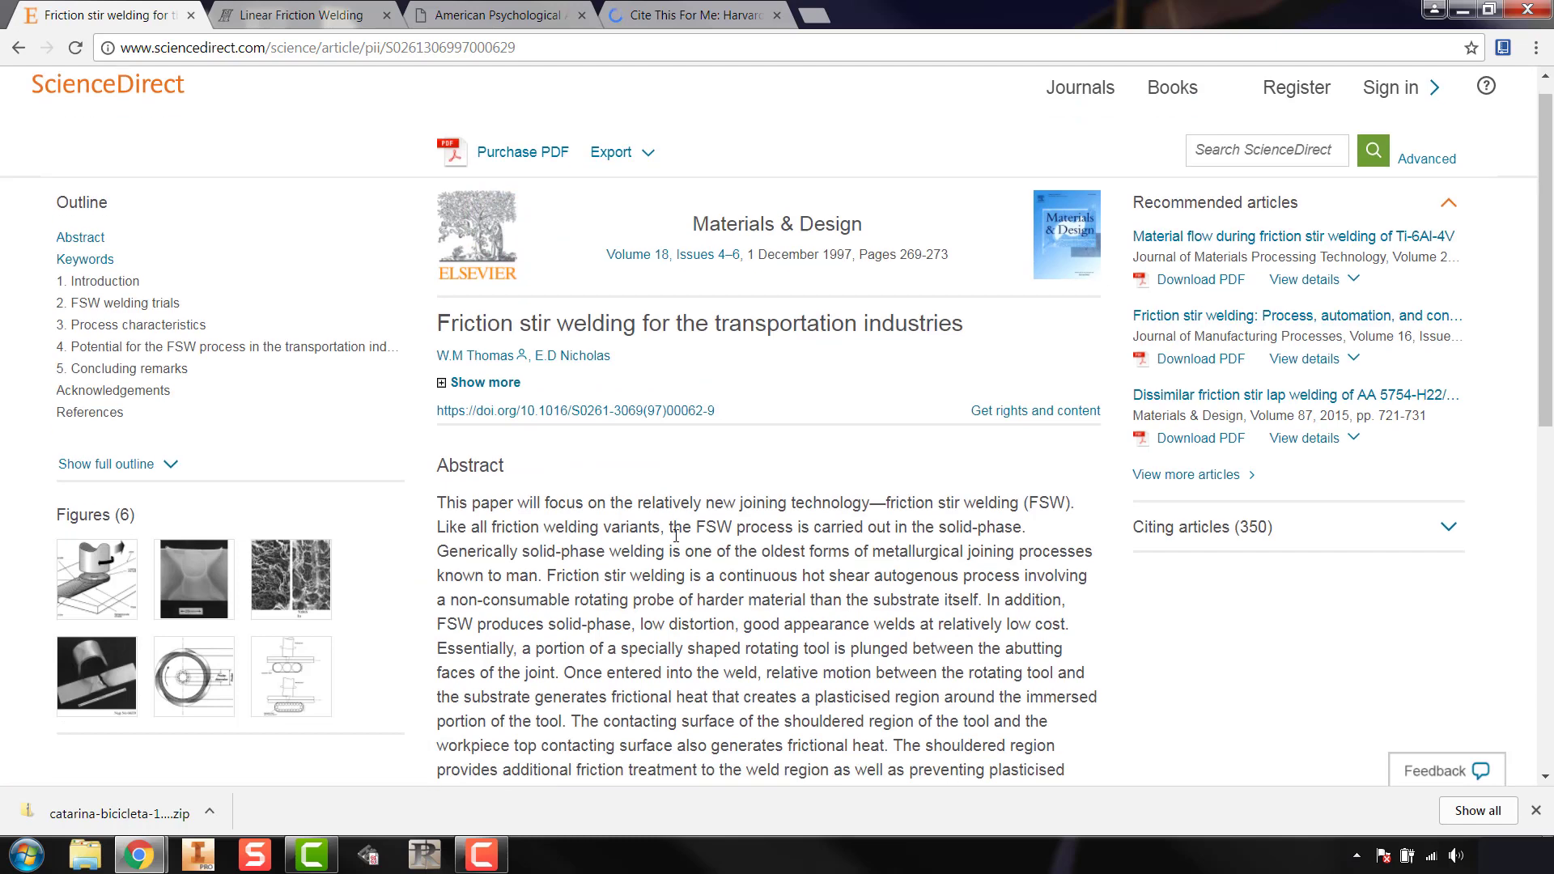
{"action": "scroll", "coordinate": [676, 535], "scroll_direction": "down", "scroll_amount": 3}
{"action": "scroll", "coordinate": [676, 535], "scroll_direction": "up", "scroll_amount": 2}
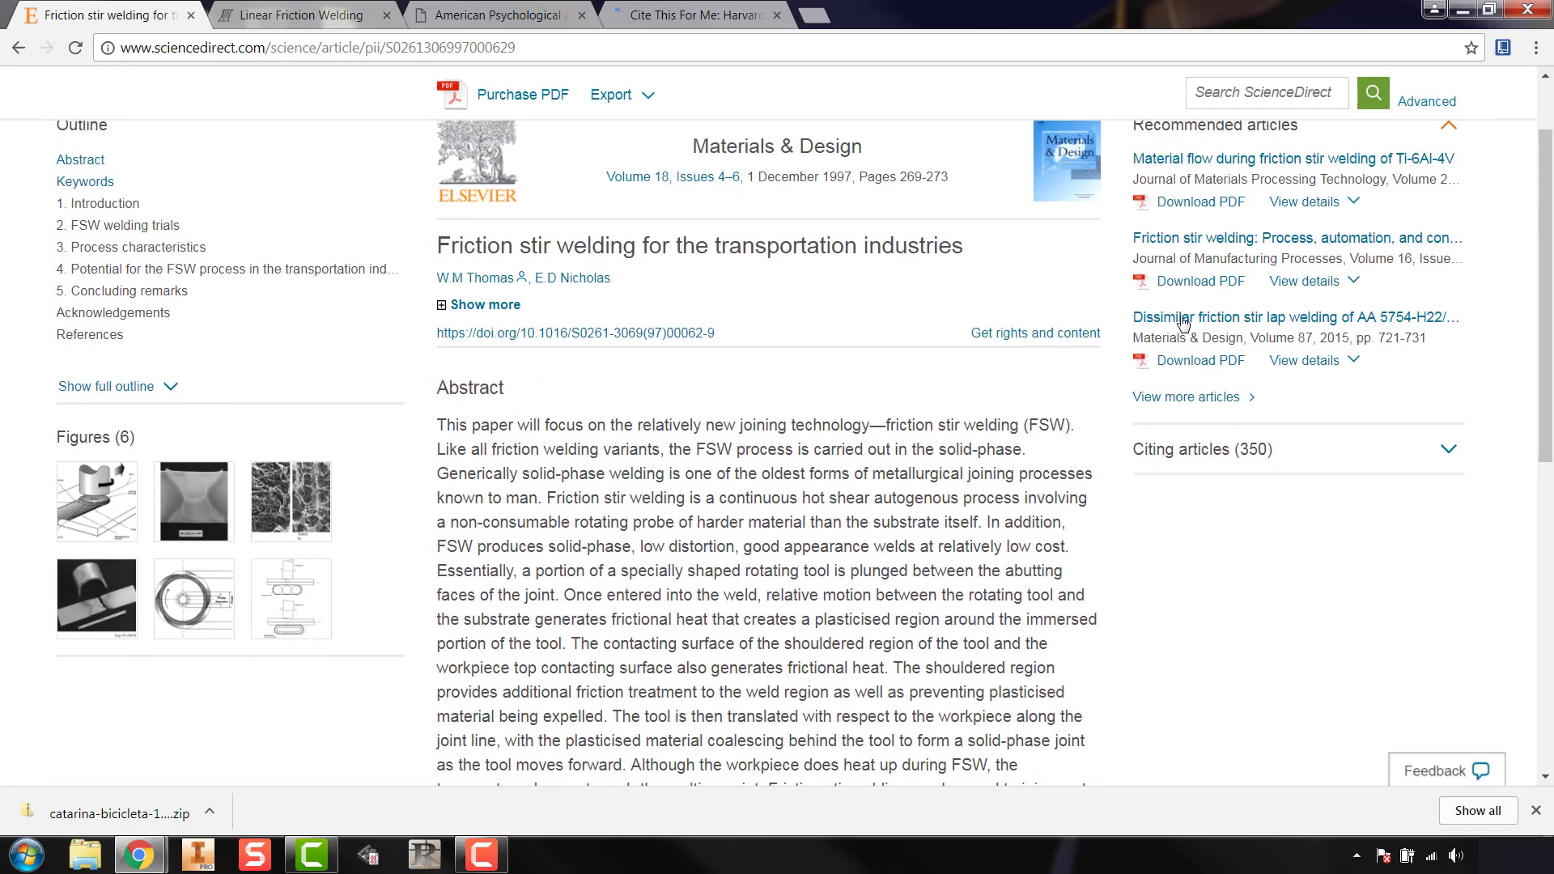
{"action": "scroll", "coordinate": [611, 550], "scroll_direction": "up", "scroll_amount": 1}
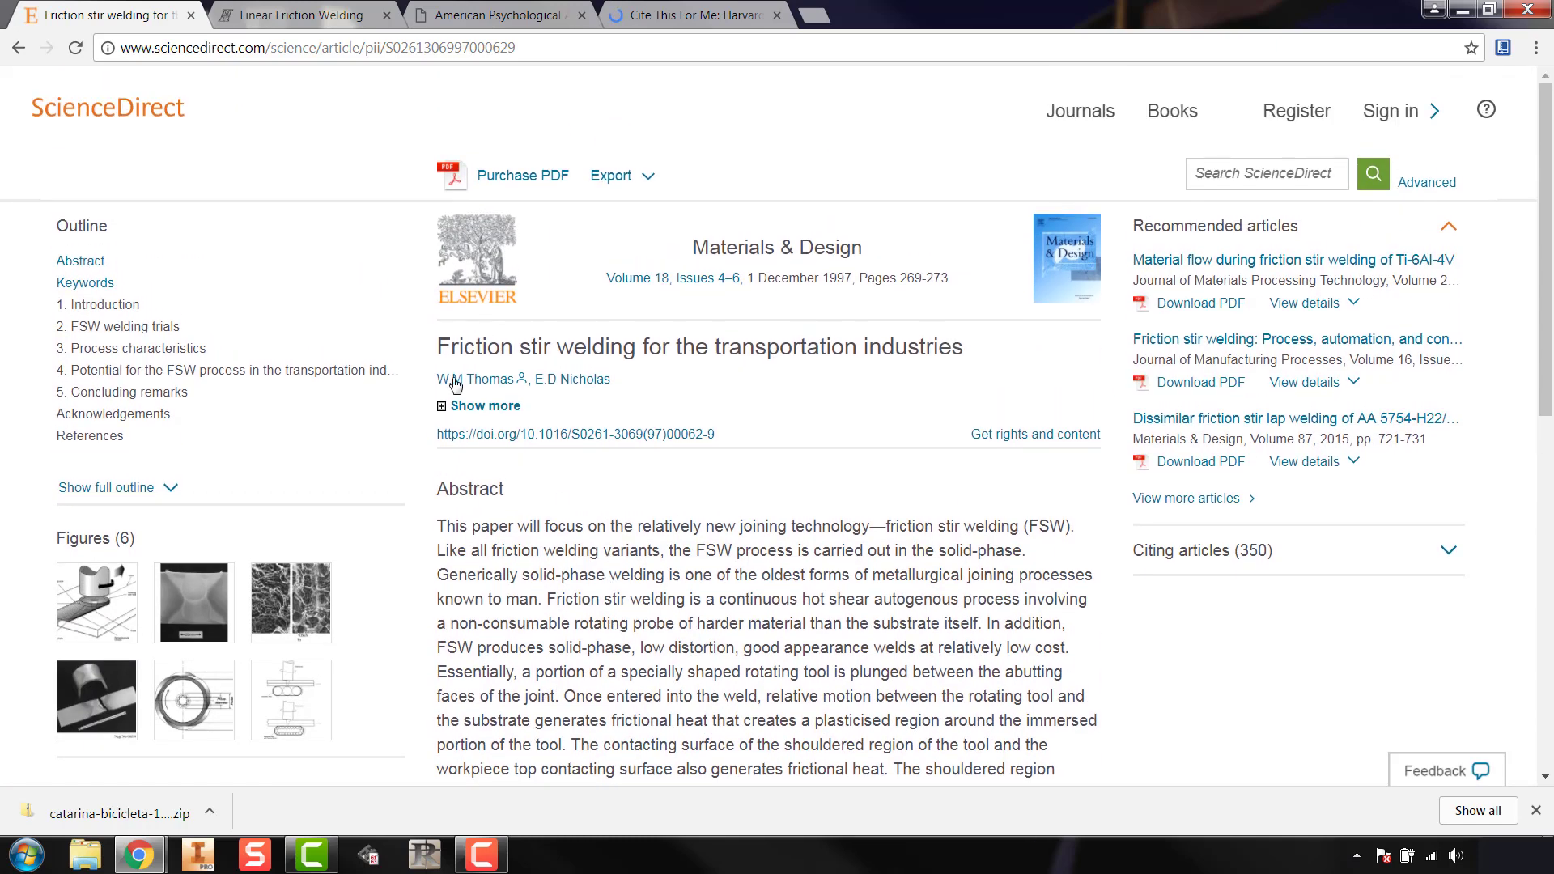
{"action": "left_click", "coordinate": [18, 50]}
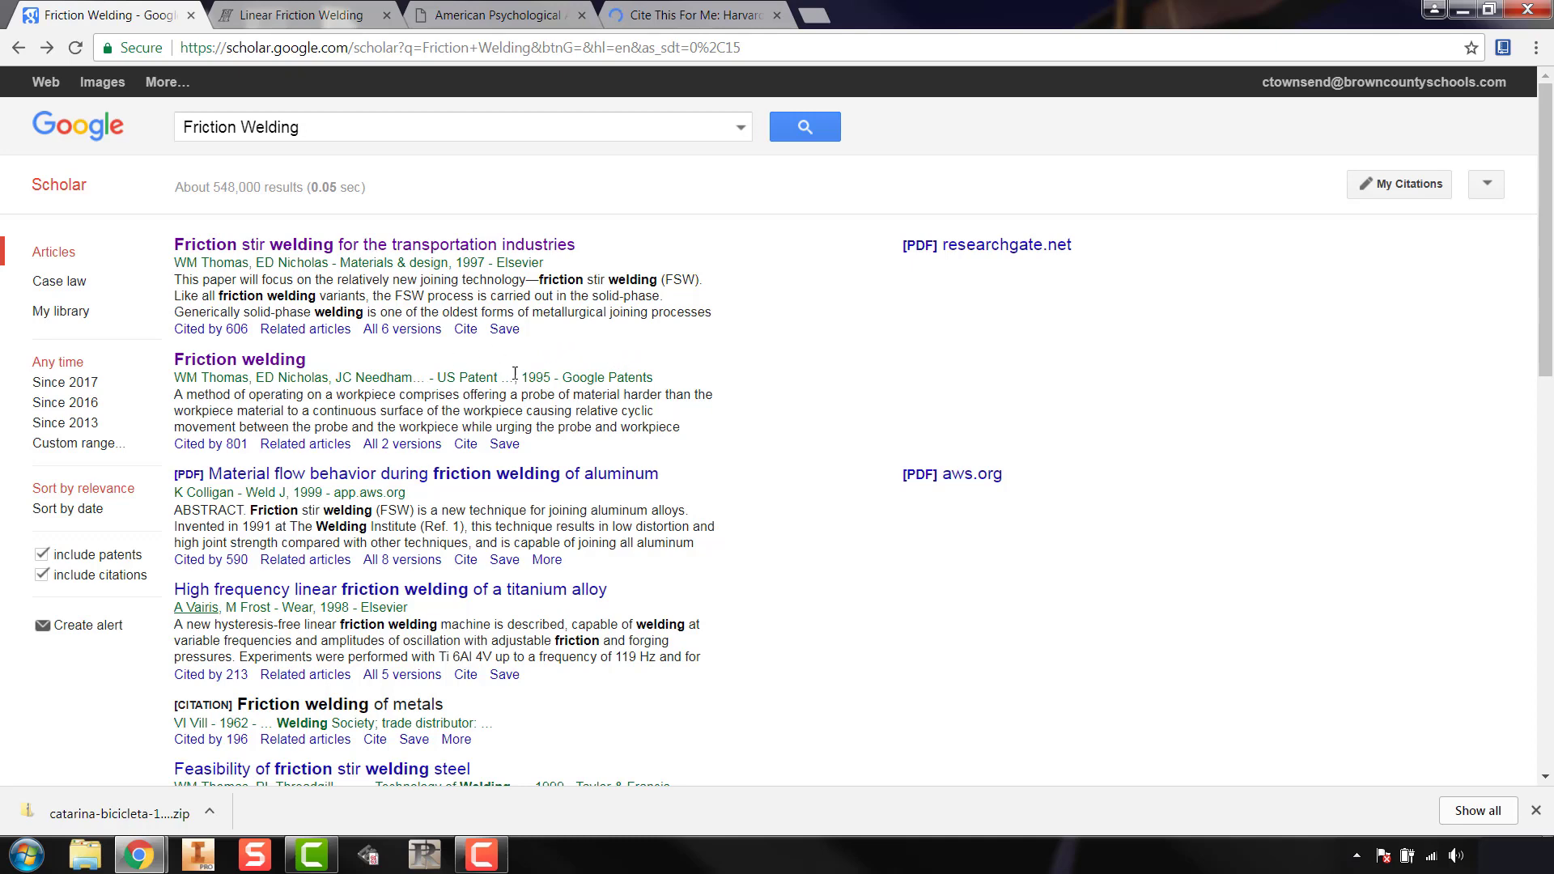
Step: Open the citation formats for "Friction stir welding for the transportation industries" and select the APA citation
{"action": "left_click", "coordinate": [465, 330]}
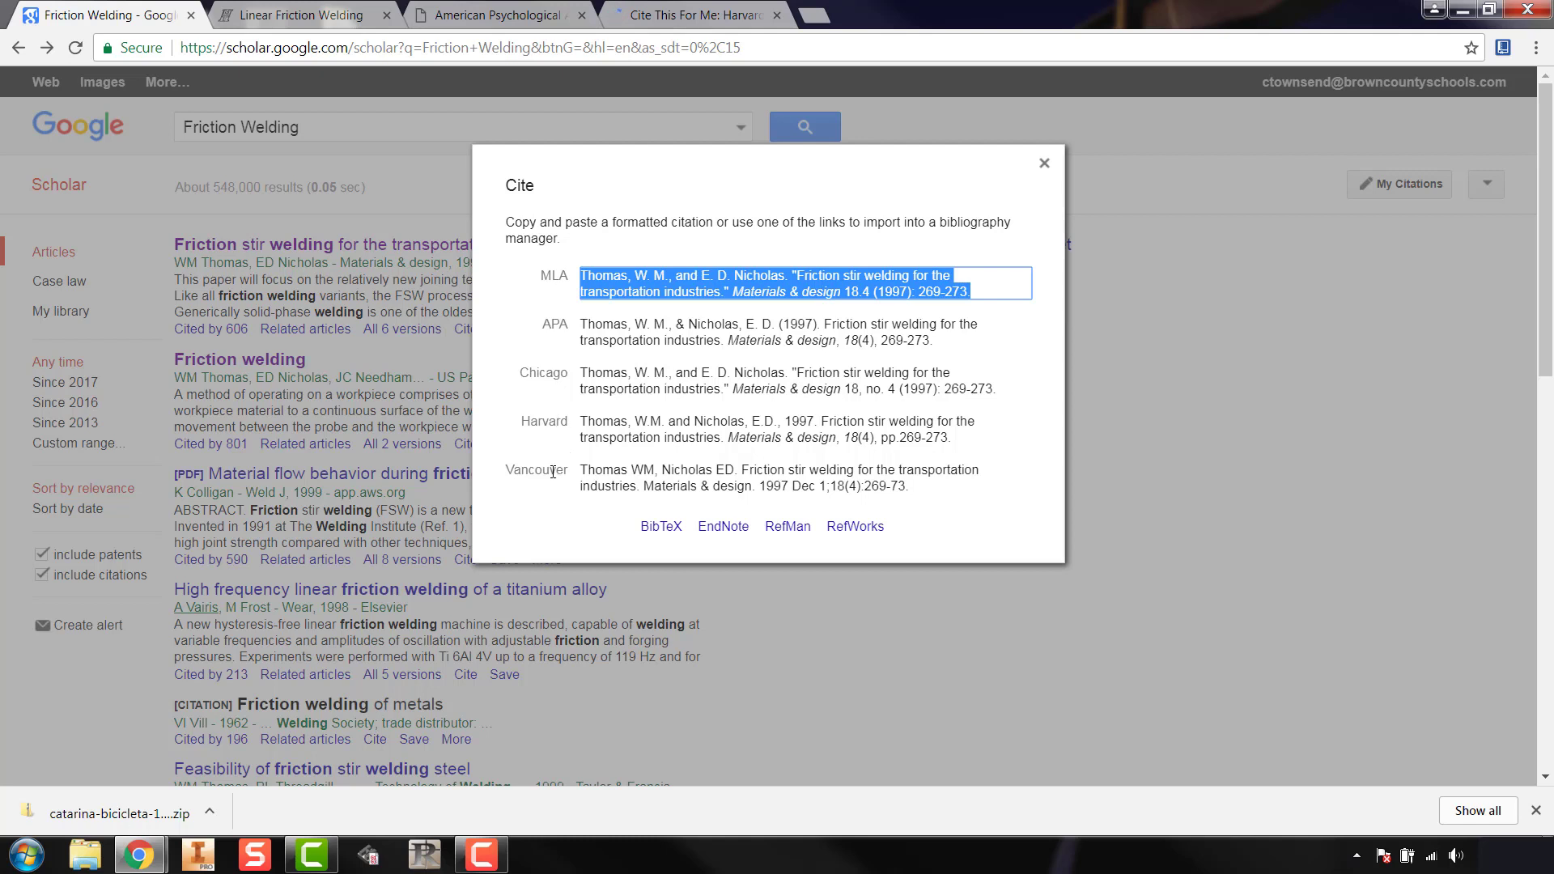
{"action": "left_click", "coordinate": [616, 333]}
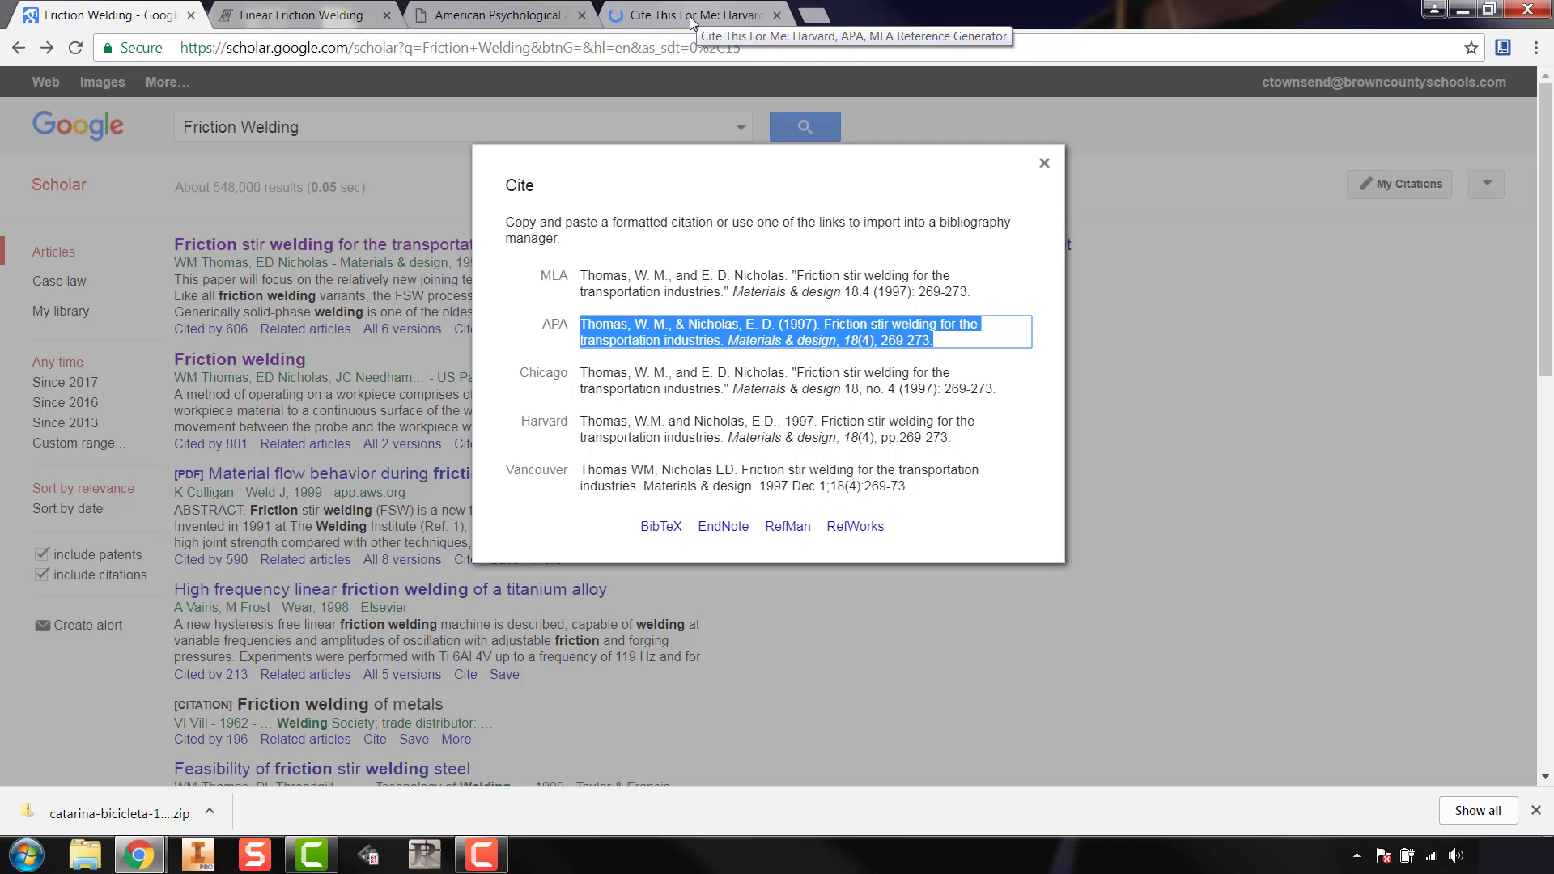
{"action": "left_click", "coordinate": [1044, 163]}
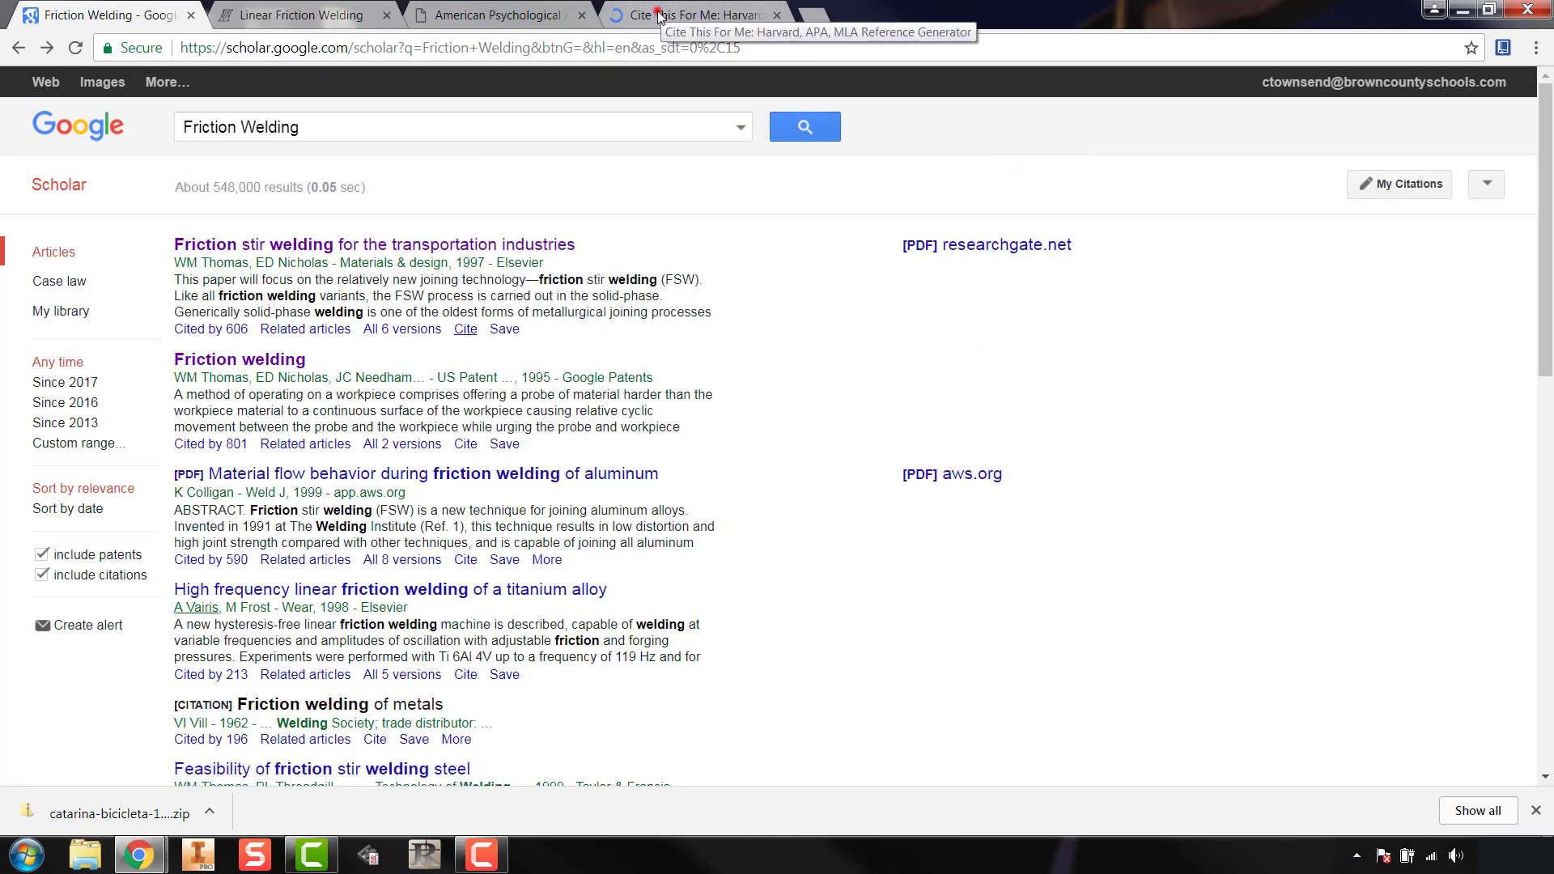
{"action": "left_click", "coordinate": [662, 14]}
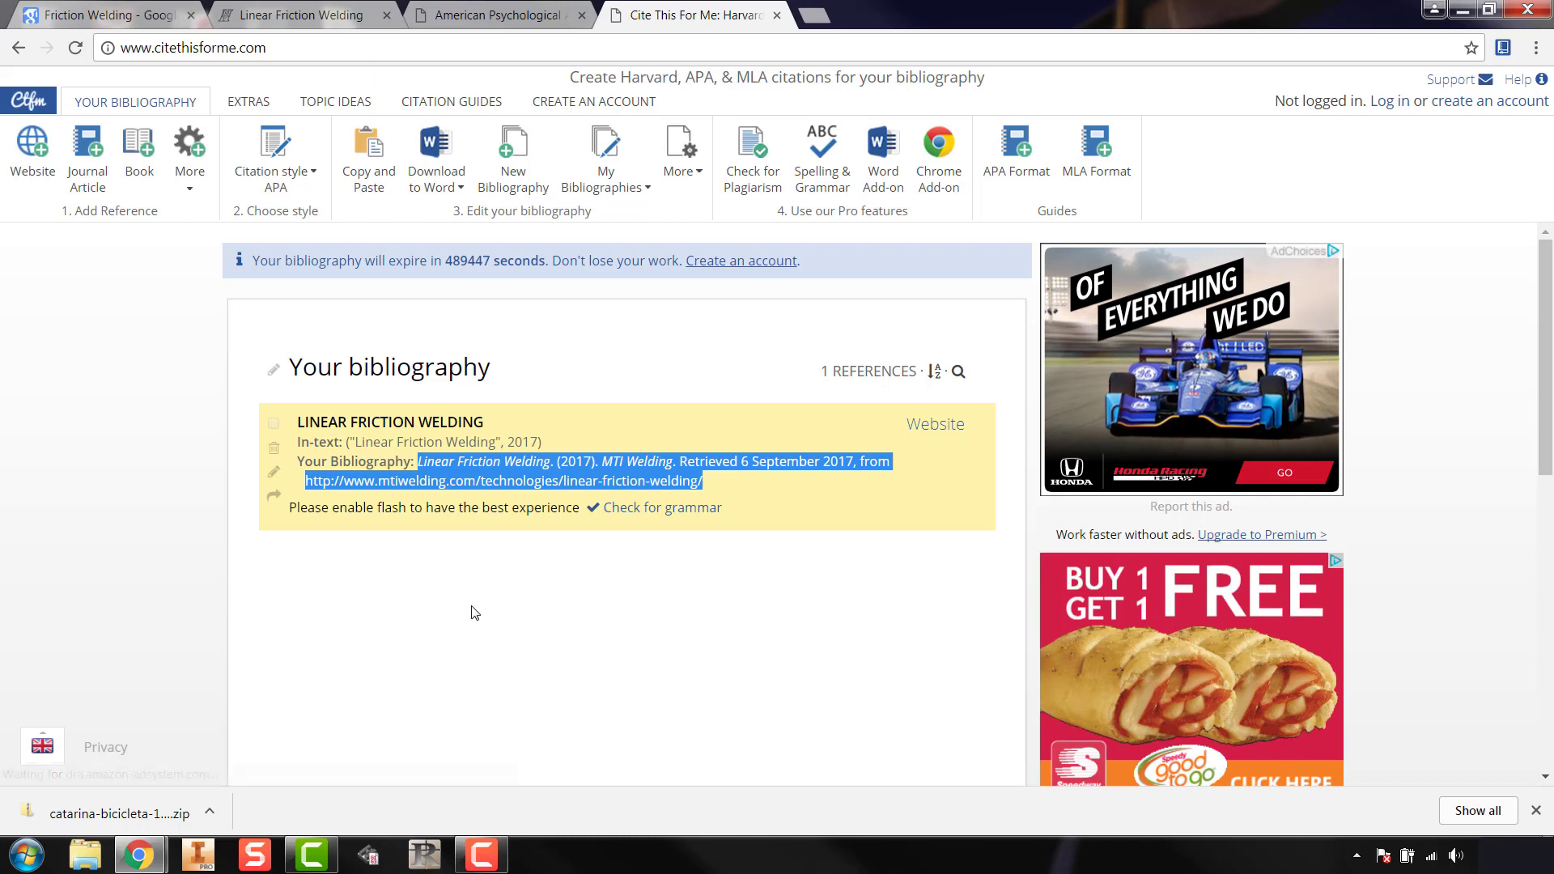
{"action": "left_click", "coordinate": [138, 172]}
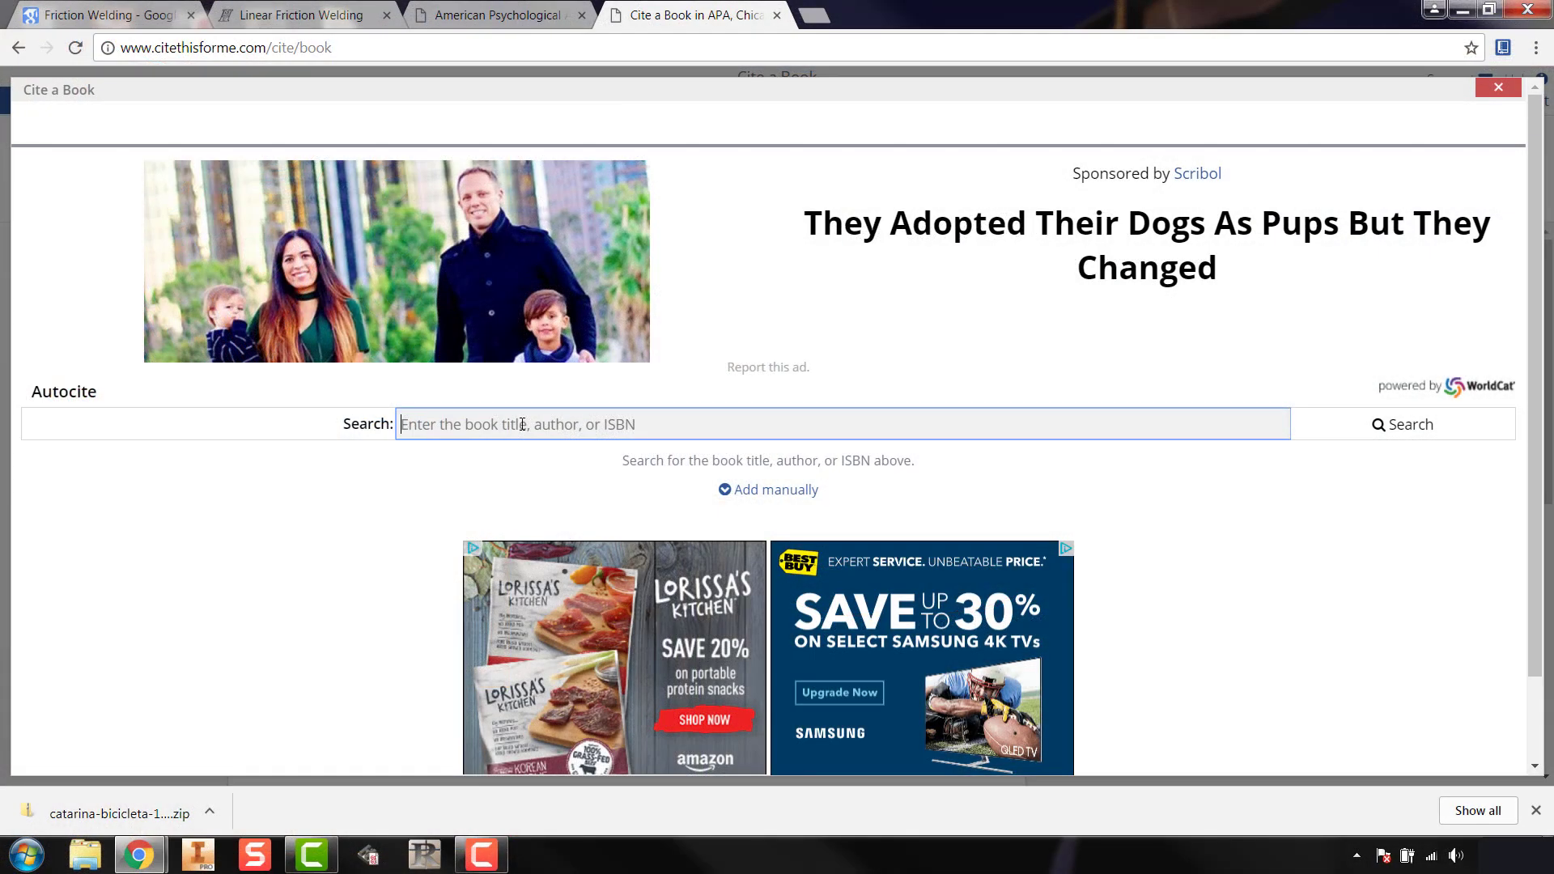
{"action": "type", "text": "0-02"}
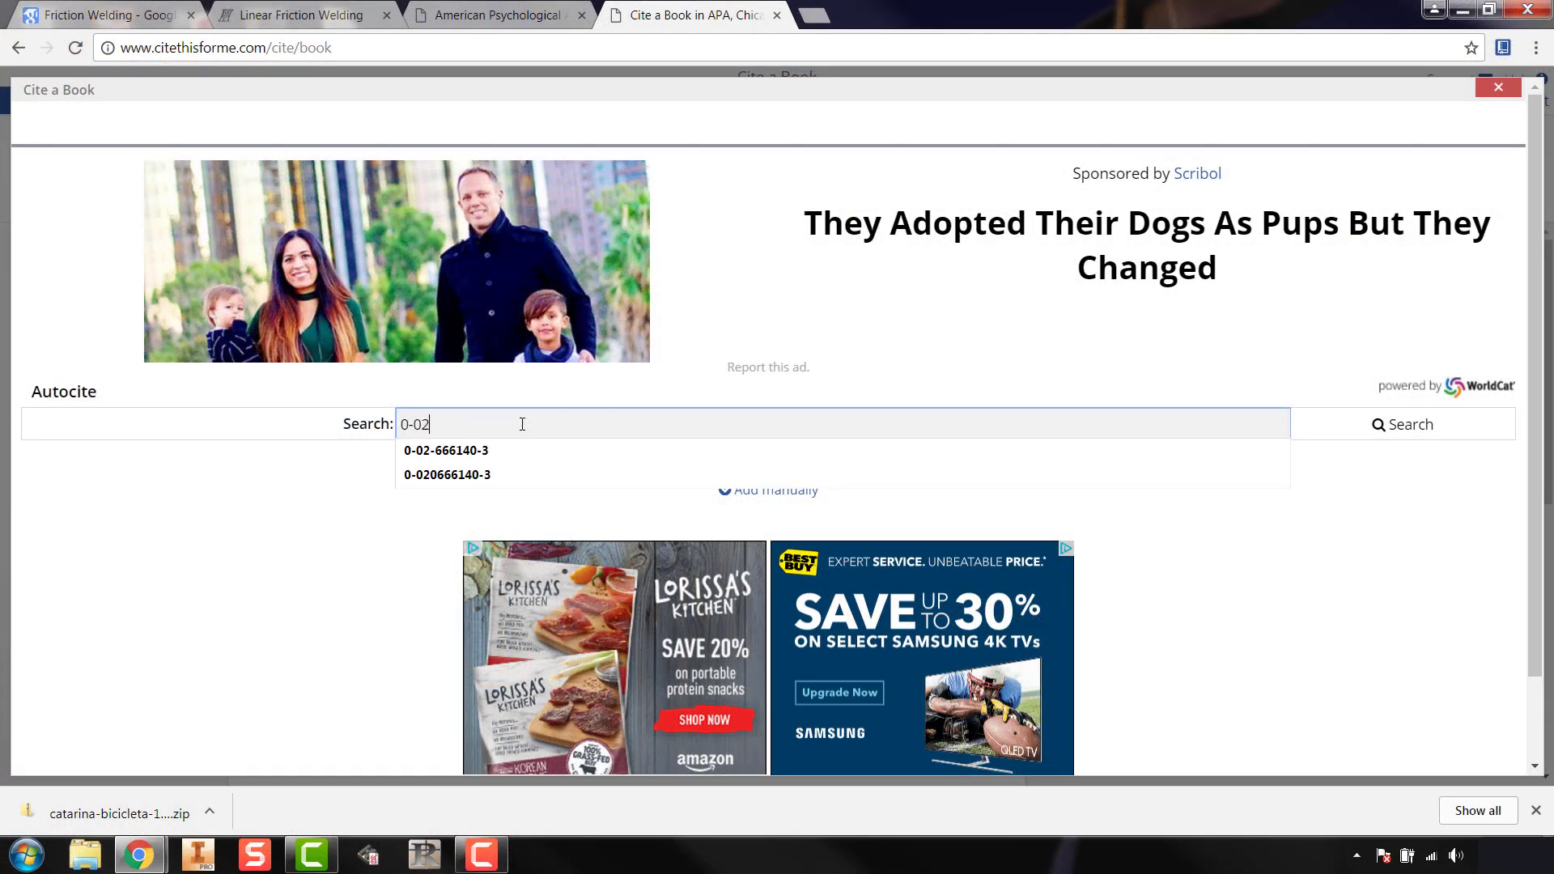
{"action": "type", "text": "-6"}
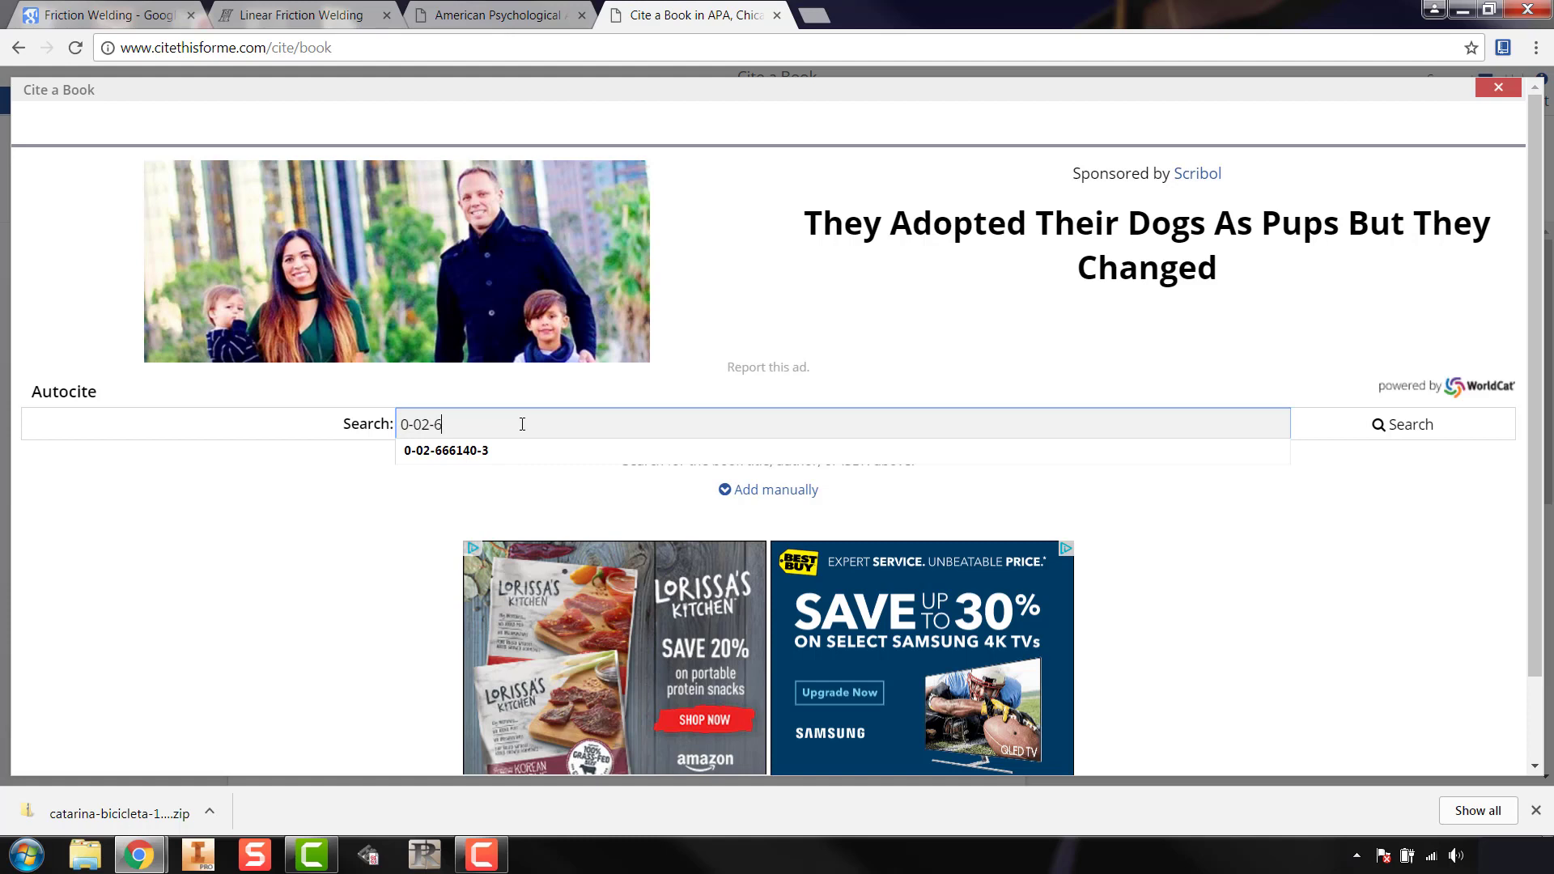
{"action": "type", "text": "66140-3"}
{"action": "left_click", "coordinate": [1408, 437]}
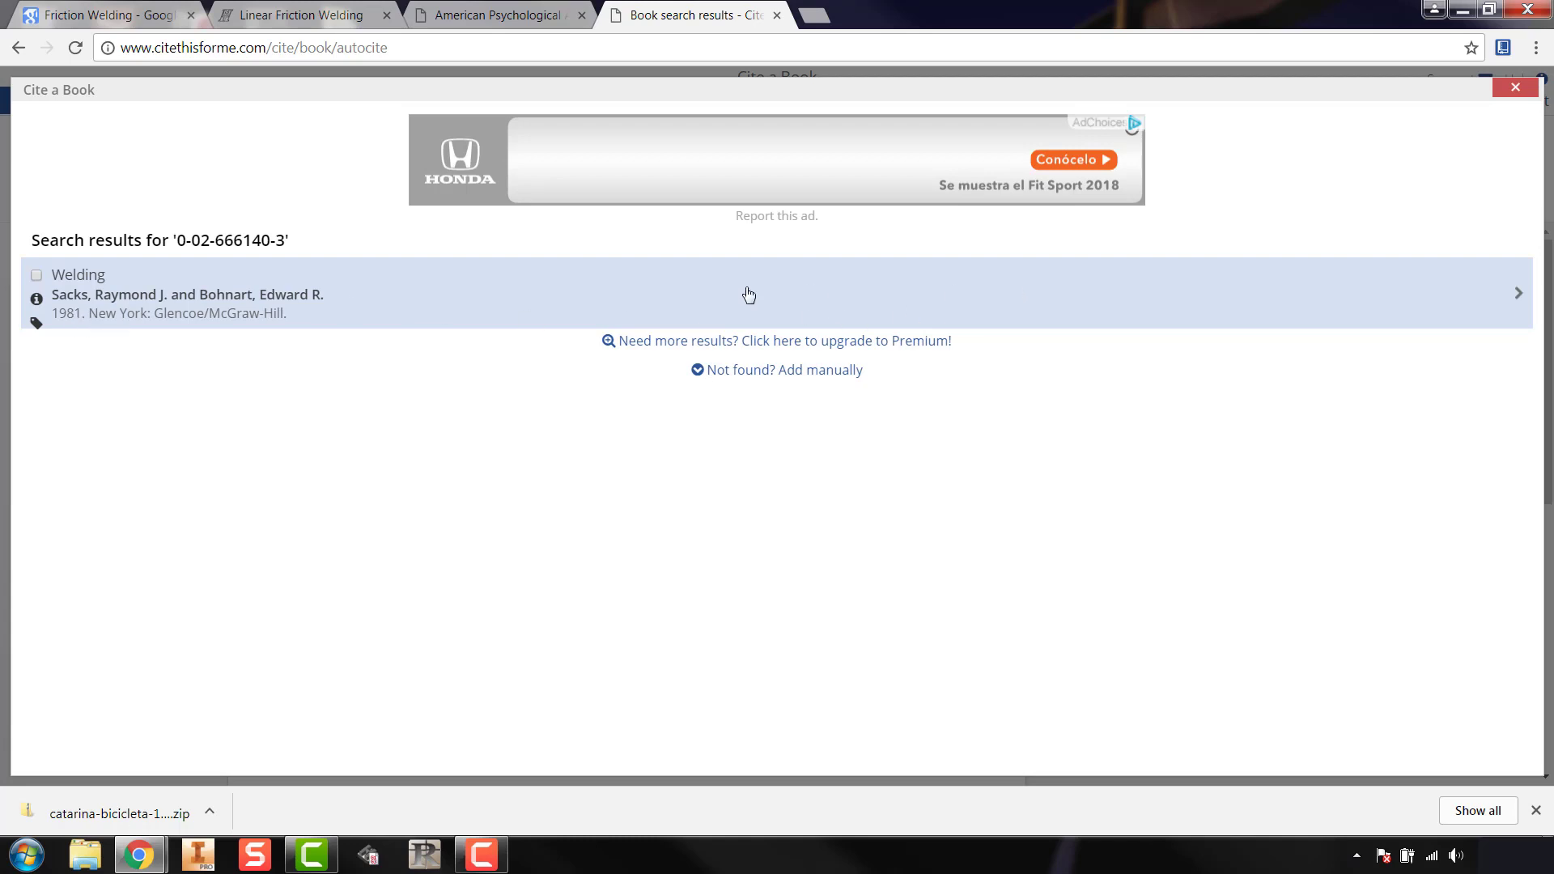
Step: Choose the 1981 Welding book from the results, continue to its citation details and set the pages used to 3-4
{"action": "left_click", "coordinate": [425, 281]}
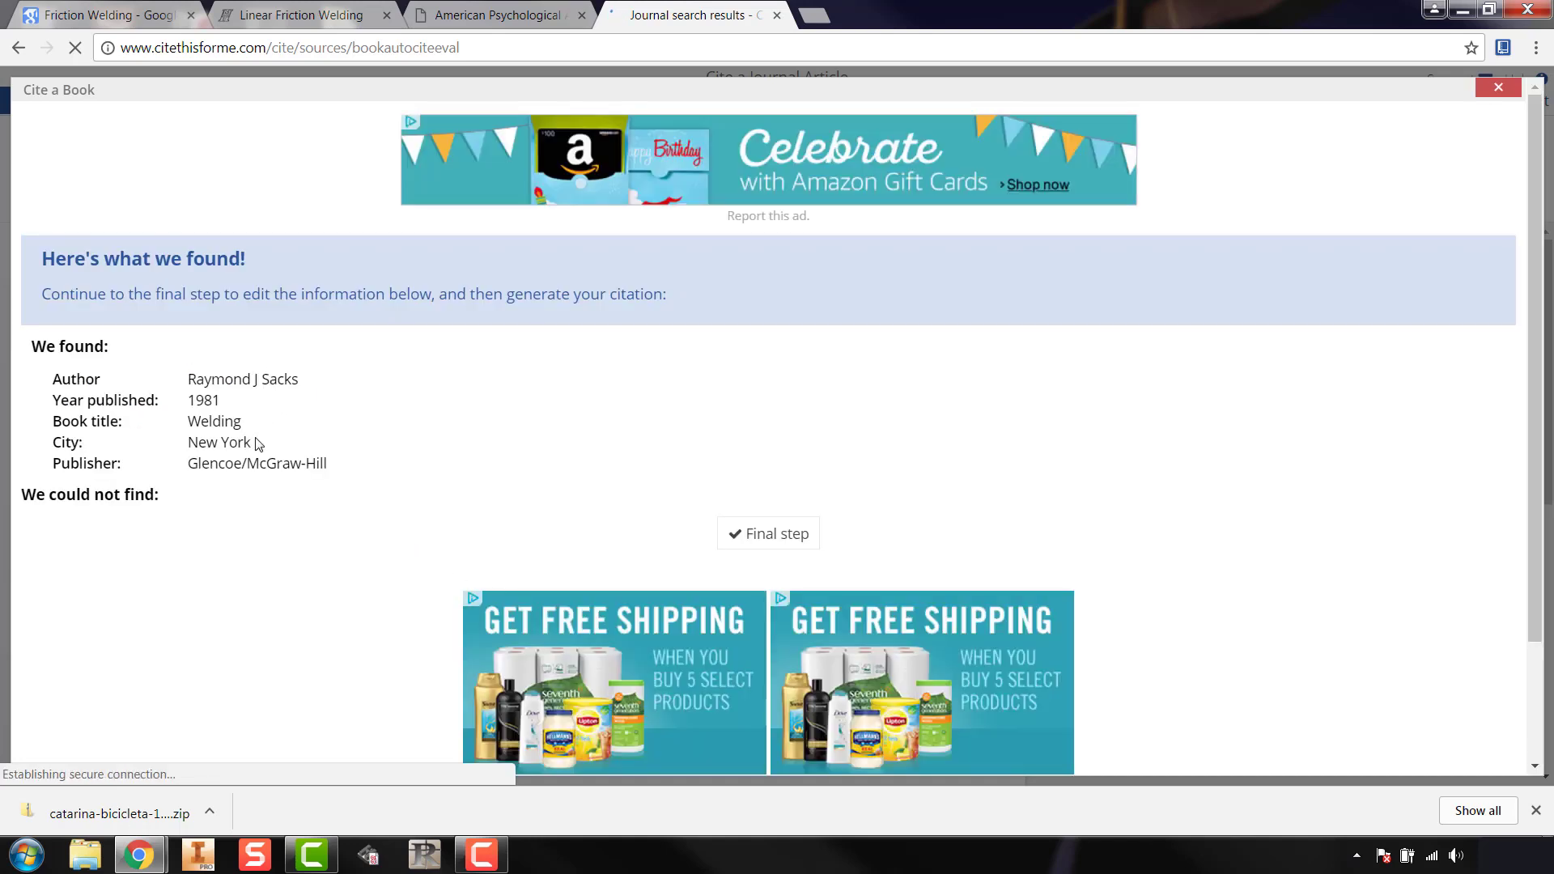
{"action": "left_click", "coordinate": [763, 532]}
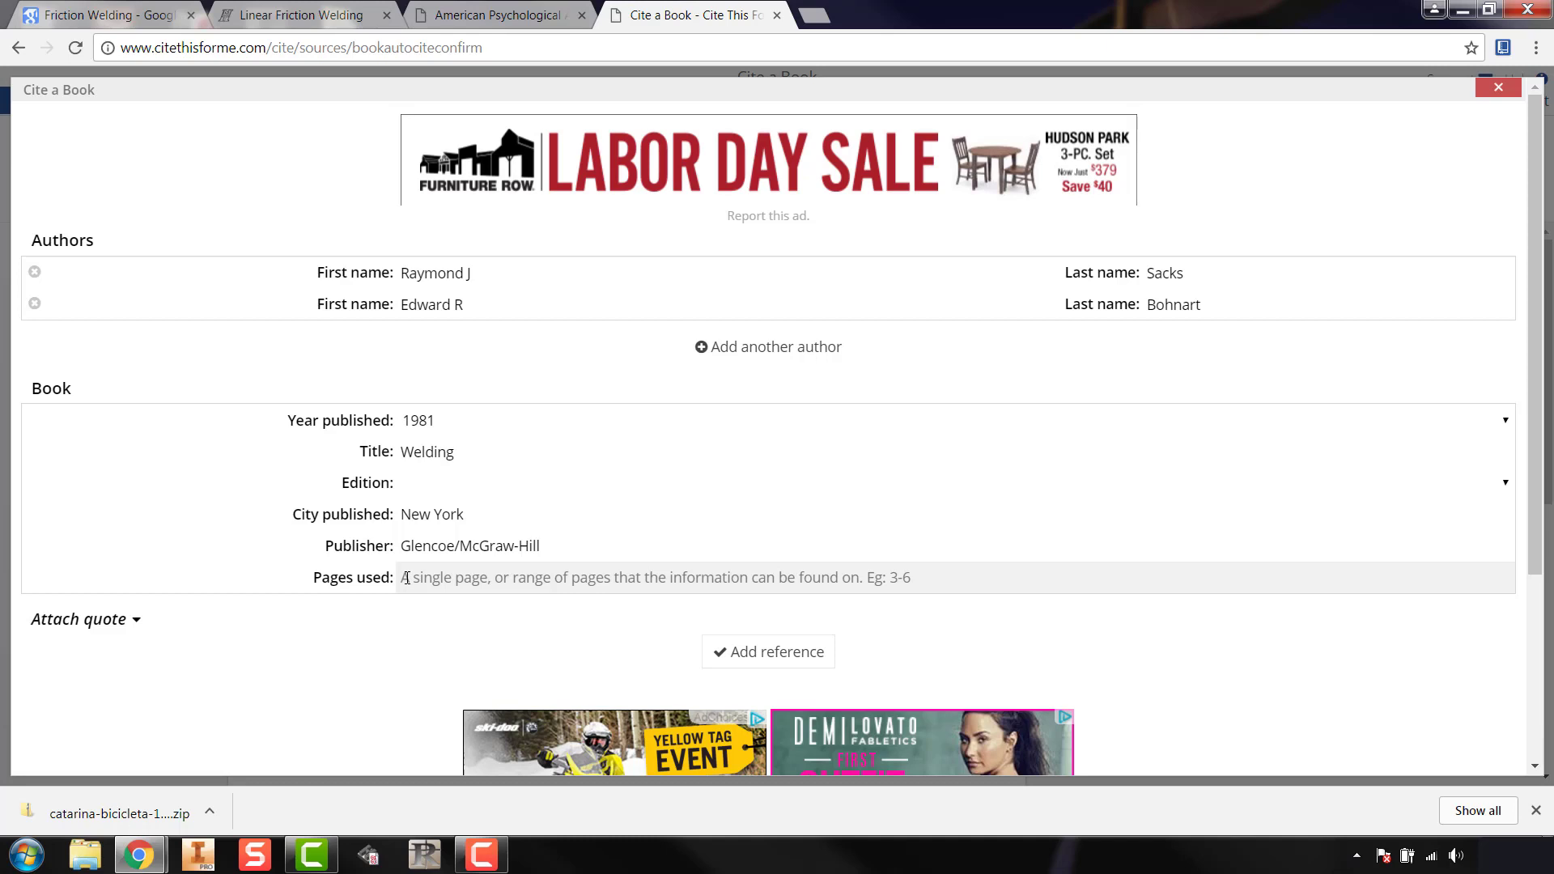
{"action": "left_click", "coordinate": [407, 577]}
{"action": "type", "text": "3-4"}
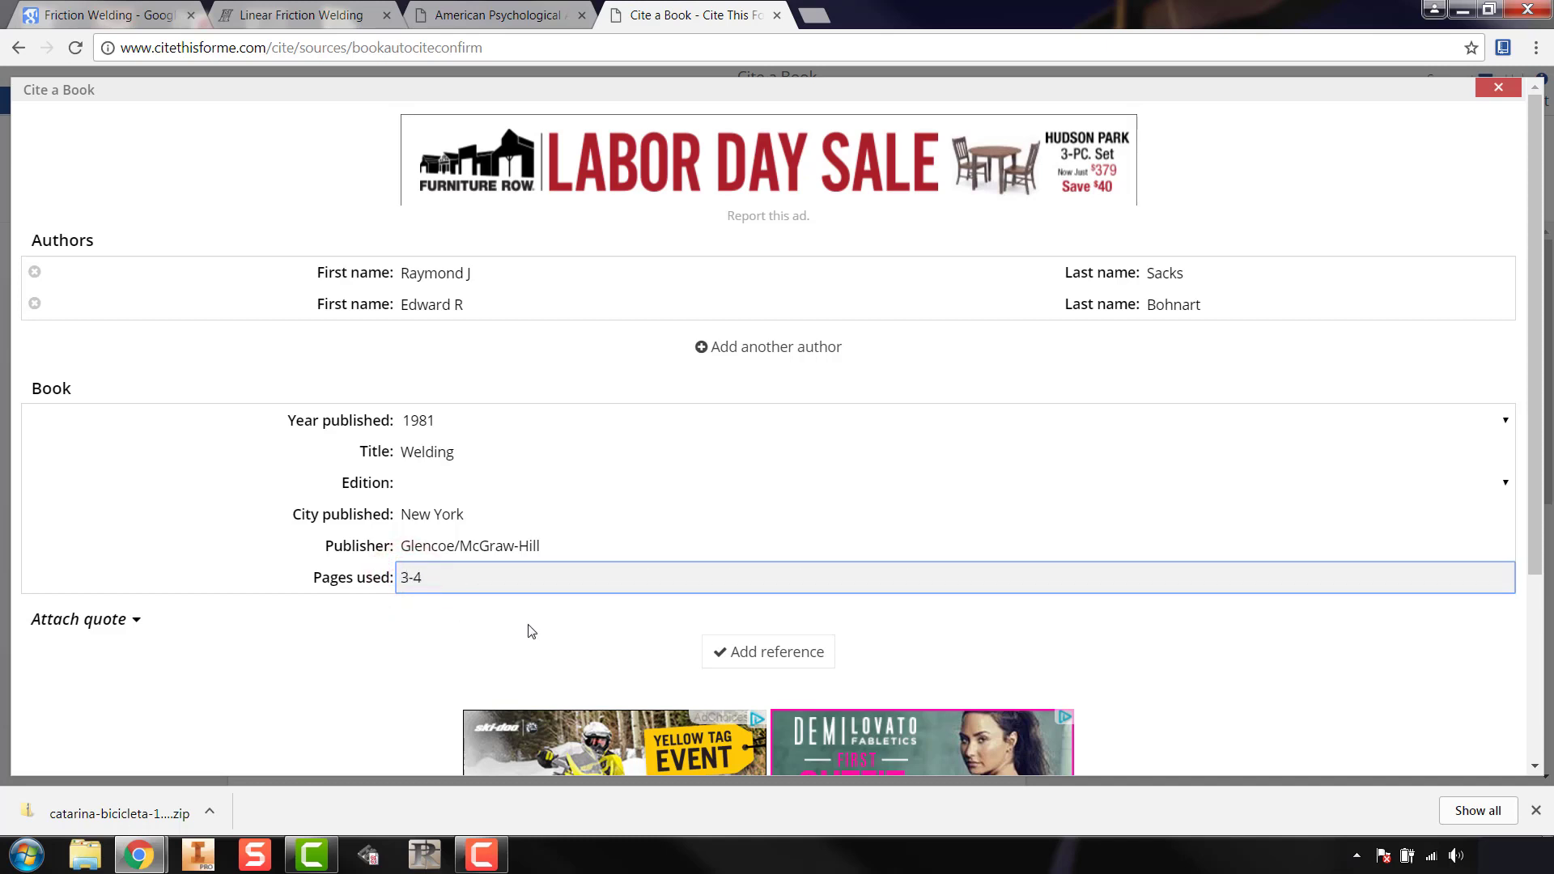
Step: Add the Welding book reference to the bibliography and select its full reference text
{"action": "left_click", "coordinate": [618, 628]}
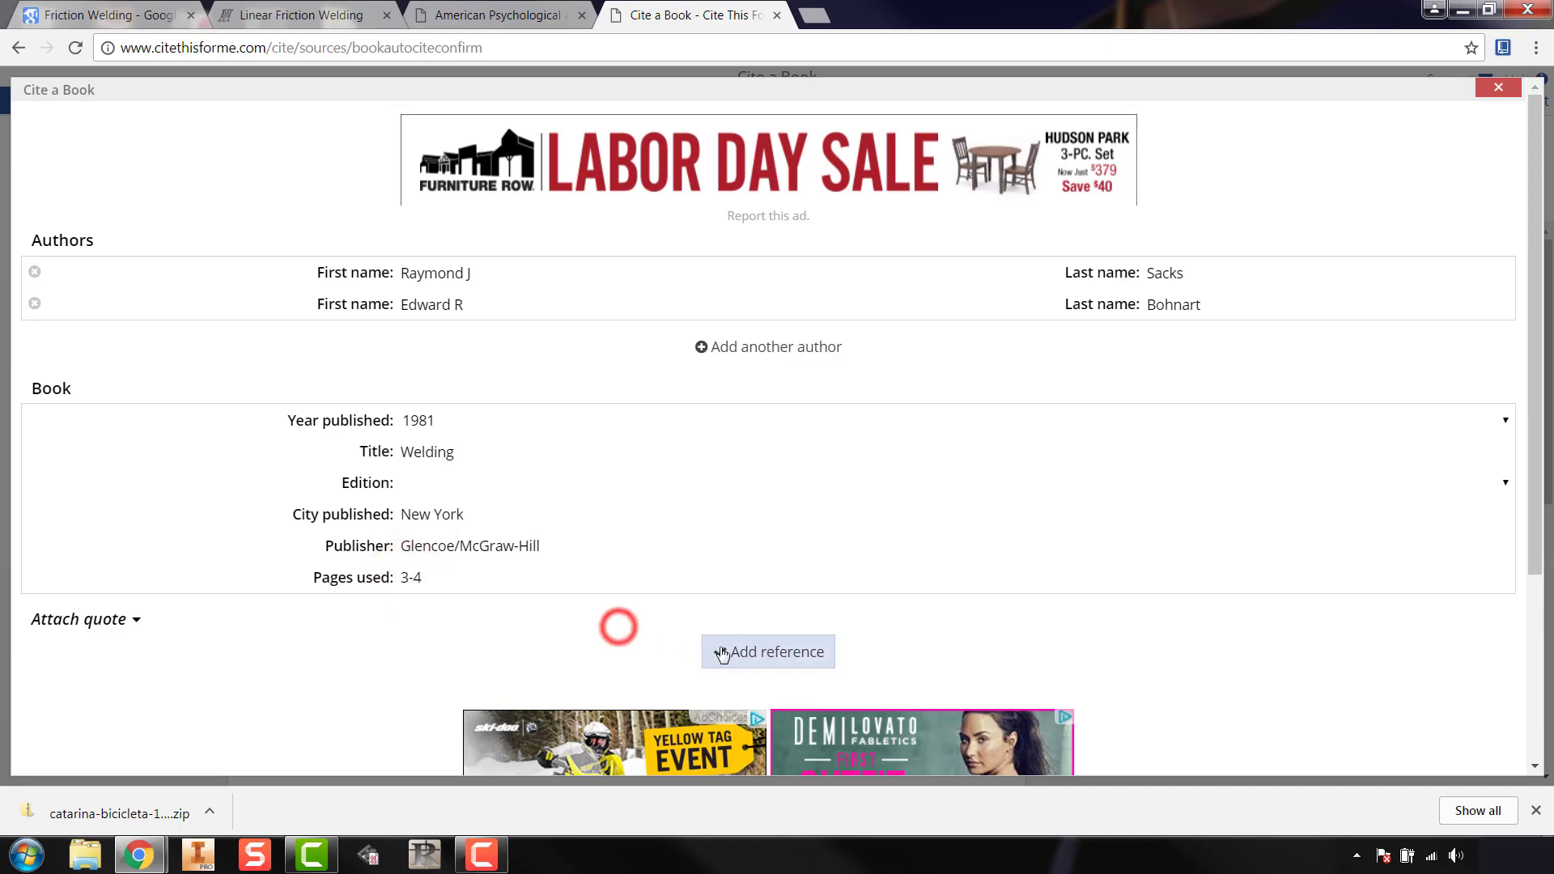
{"action": "left_click", "coordinate": [792, 656]}
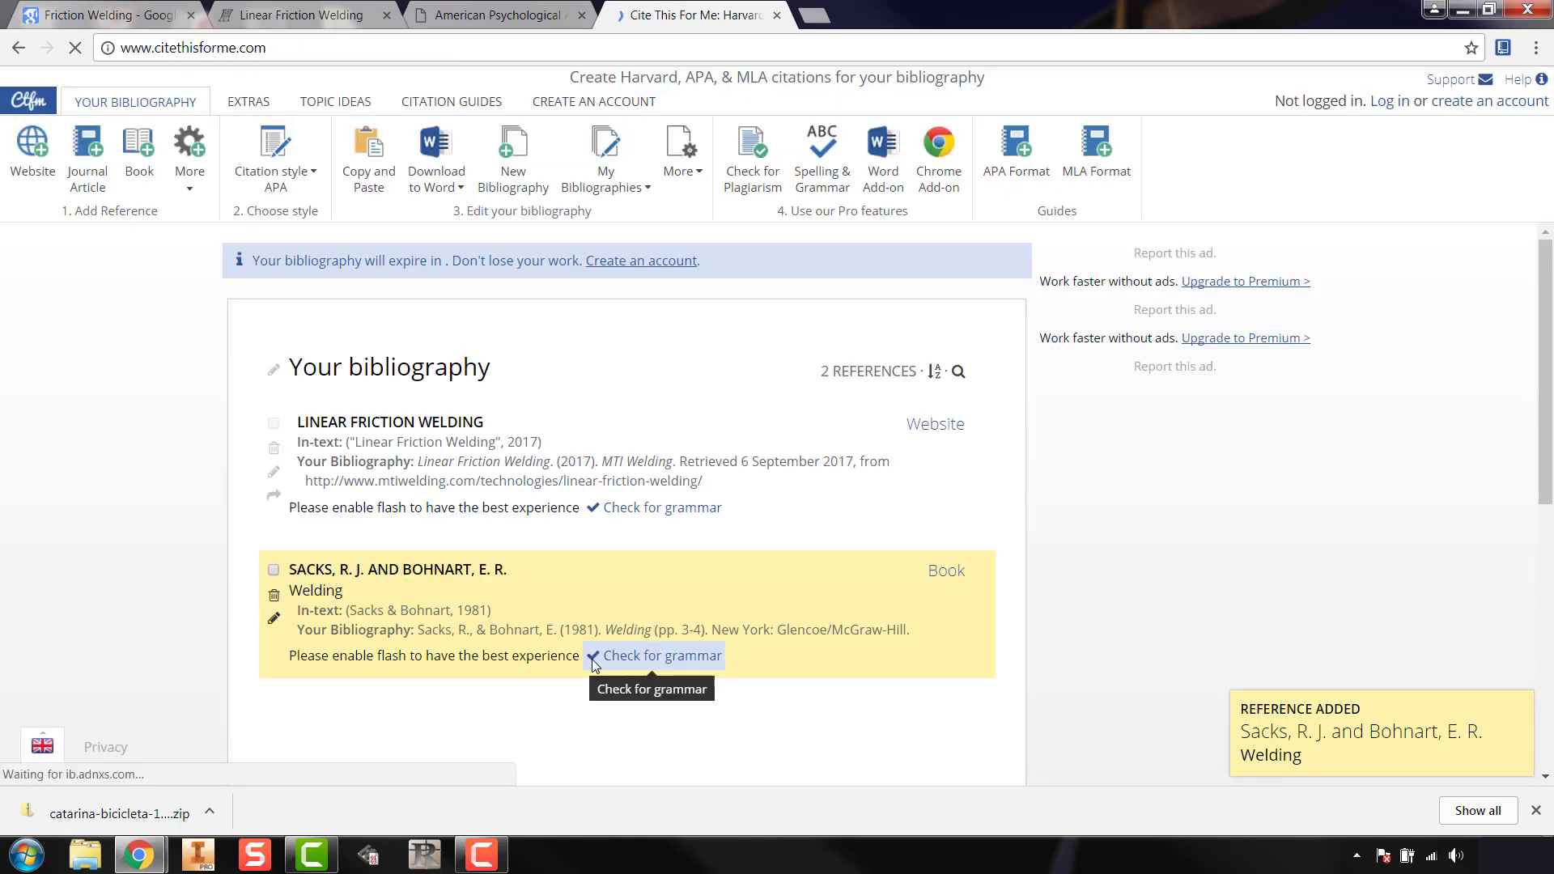
{"action": "left_click", "coordinate": [500, 630]}
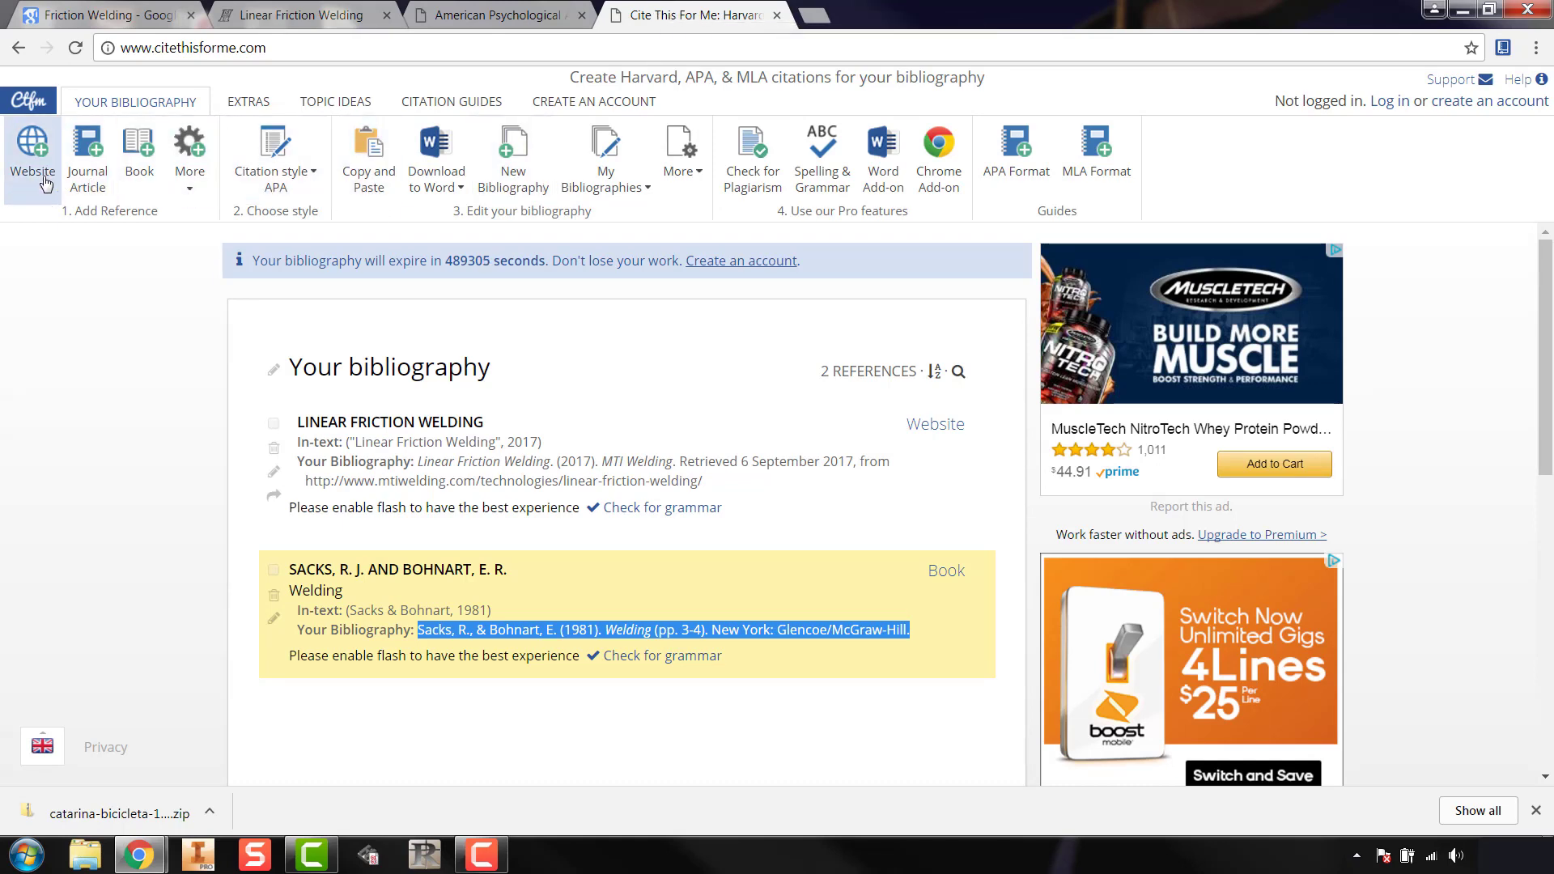
Step: View the list of additional reference types, close it and look over the bibliography
{"action": "left_click", "coordinate": [189, 183]}
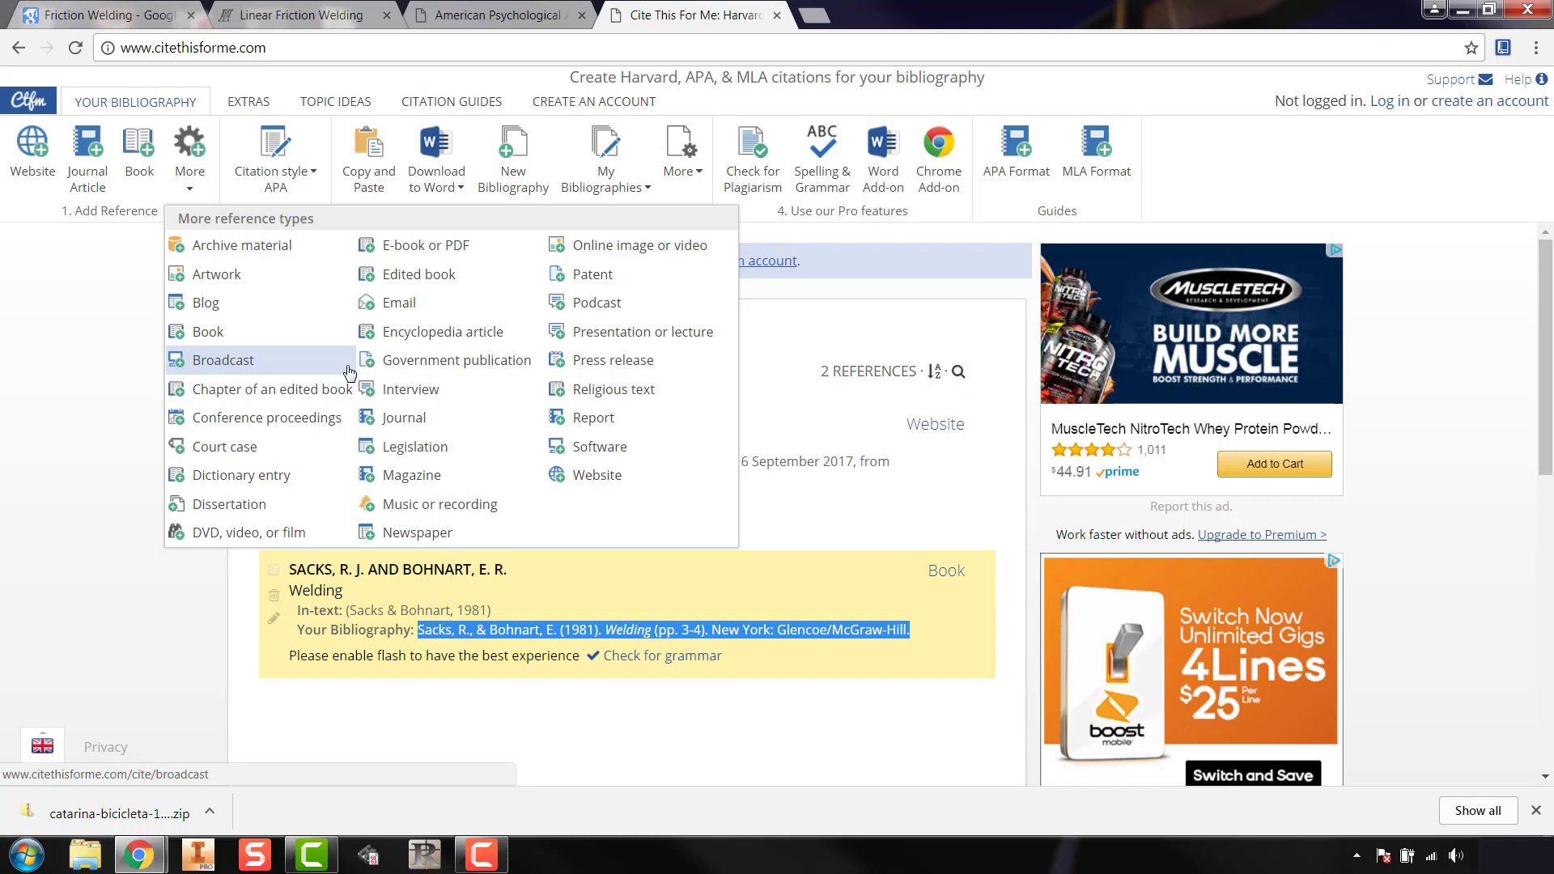
{"action": "left_click", "coordinate": [128, 592]}
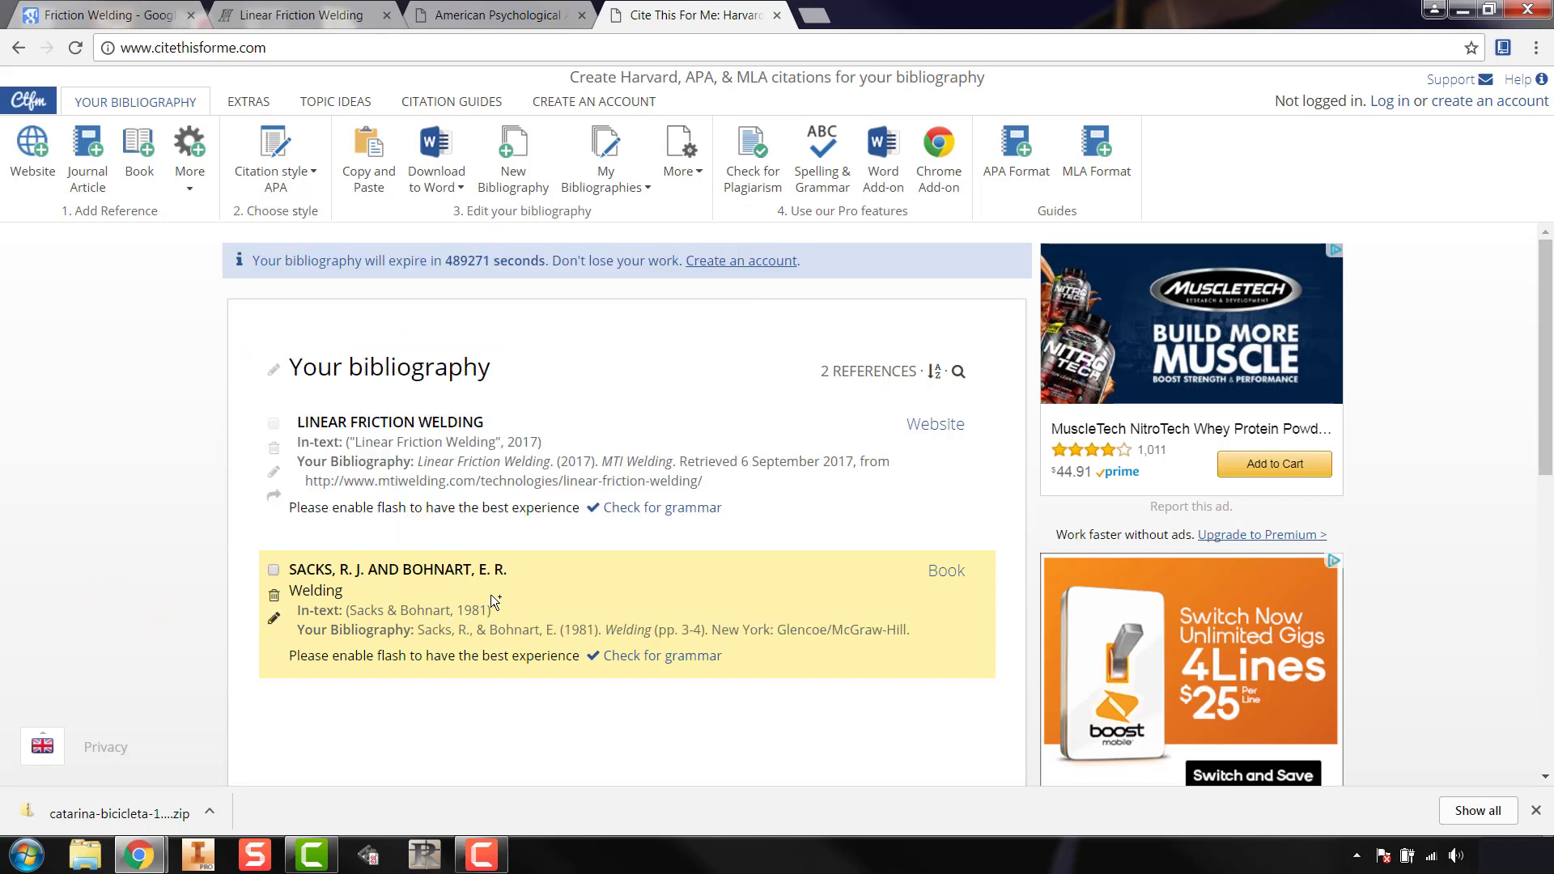
{"action": "scroll", "coordinate": [494, 484], "scroll_direction": "down", "scroll_amount": 3}
{"action": "scroll", "coordinate": [545, 513], "scroll_direction": "up", "scroll_amount": 3}
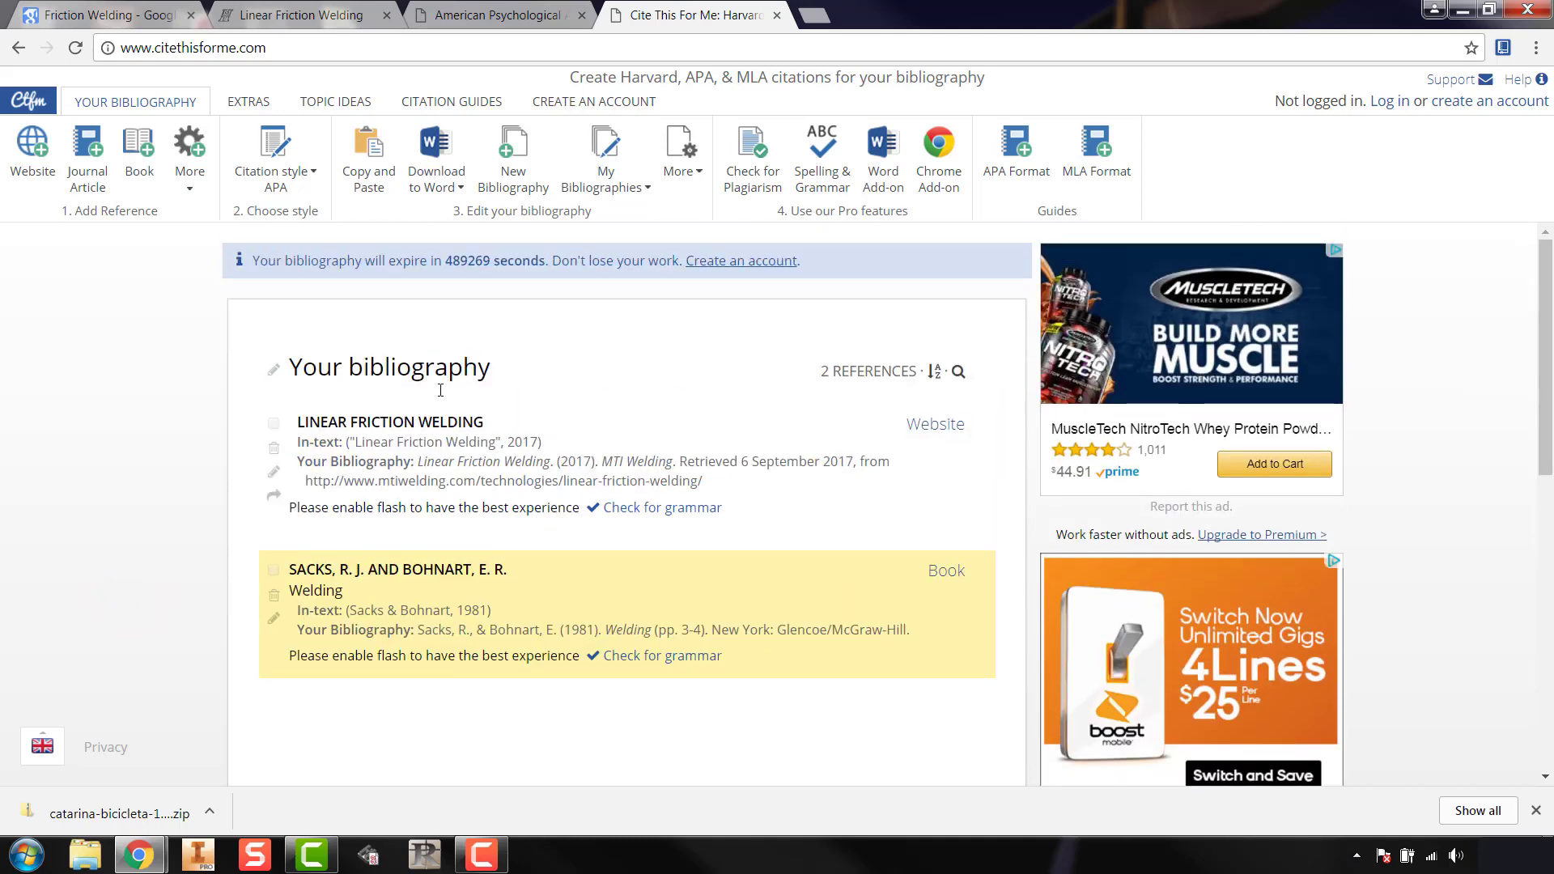